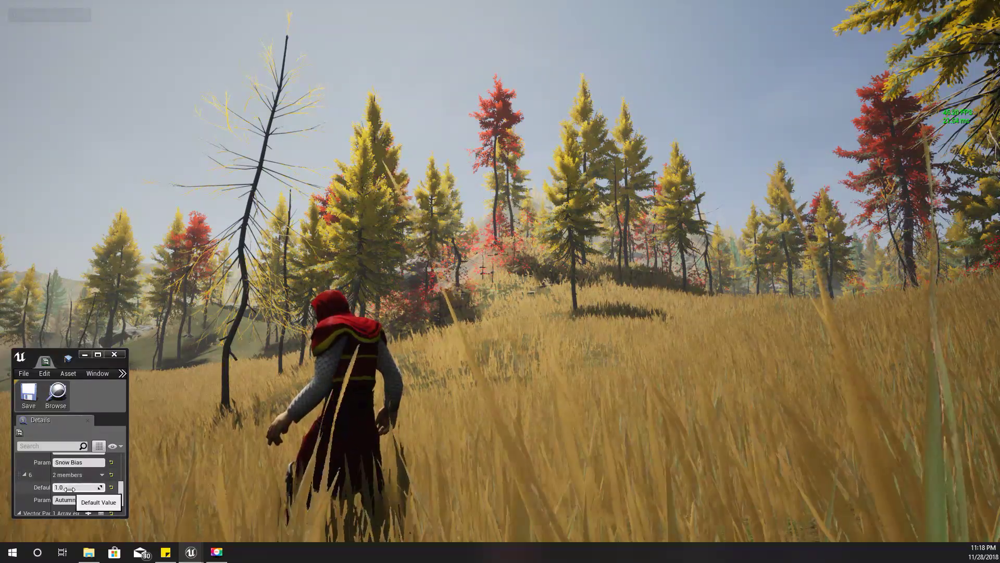
# Look around the autumn forest in the running game preview.
pyautogui.click(235, 429)
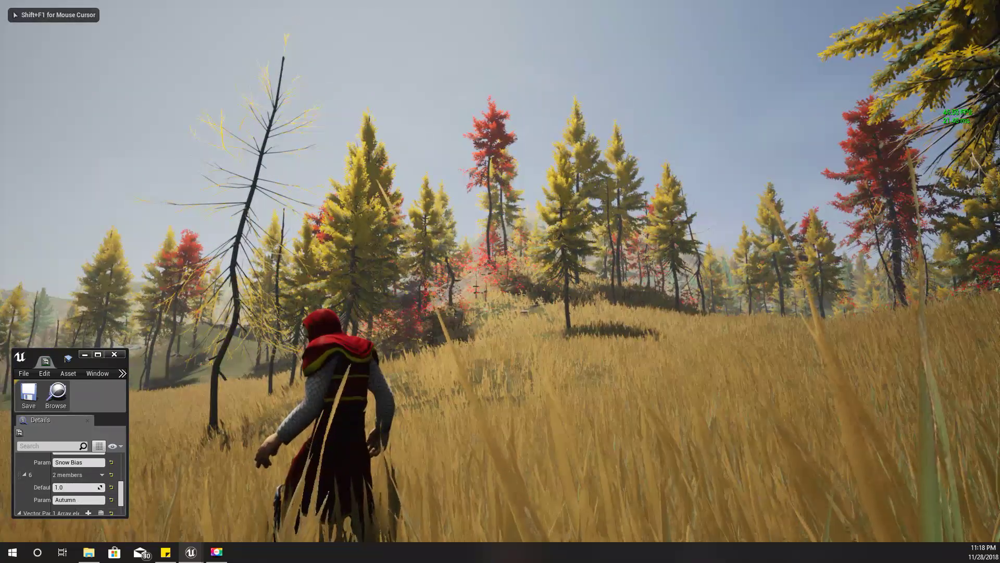
pyautogui.press('w')
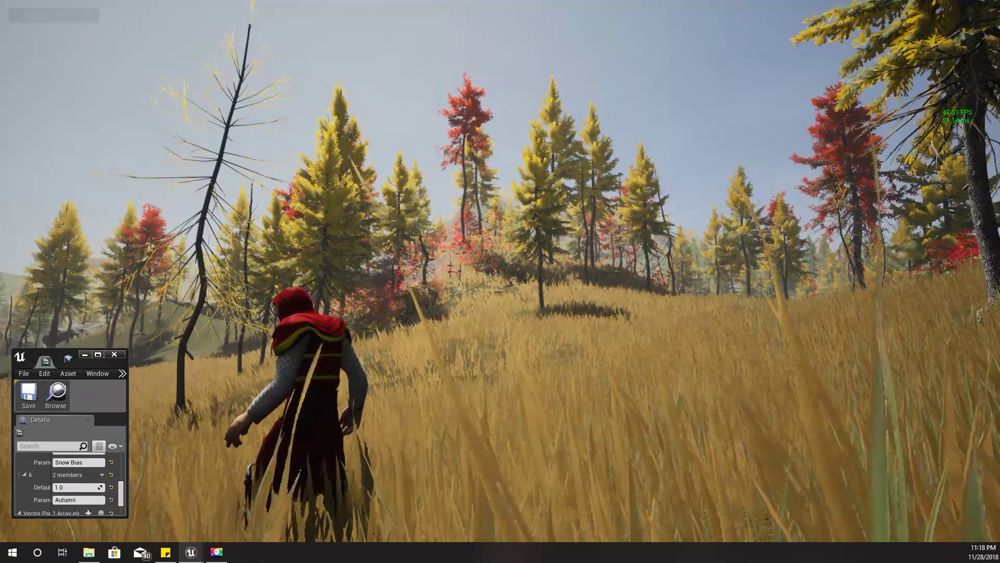
pyautogui.hotkey('shift', 'F1')
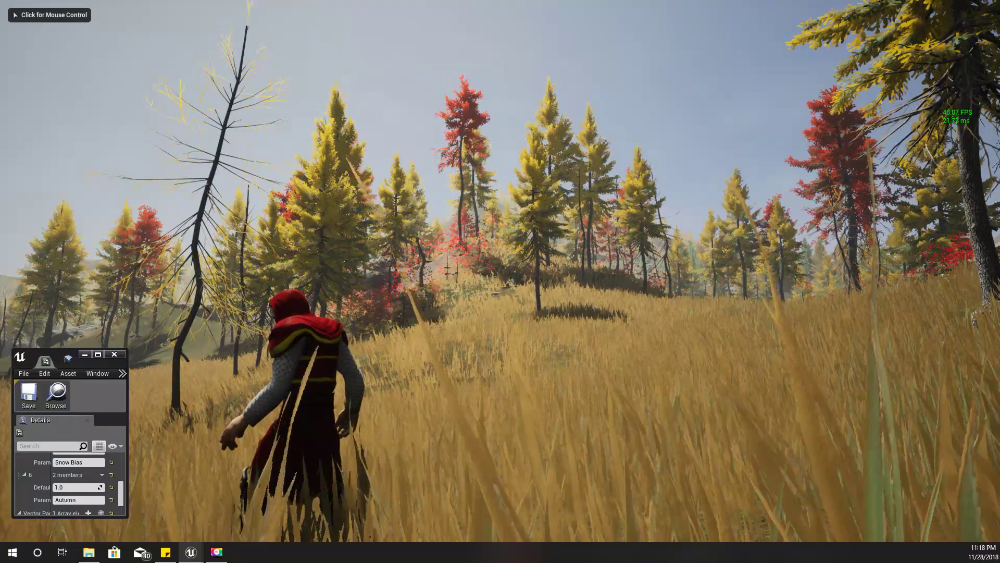
pyautogui.click(235, 429)
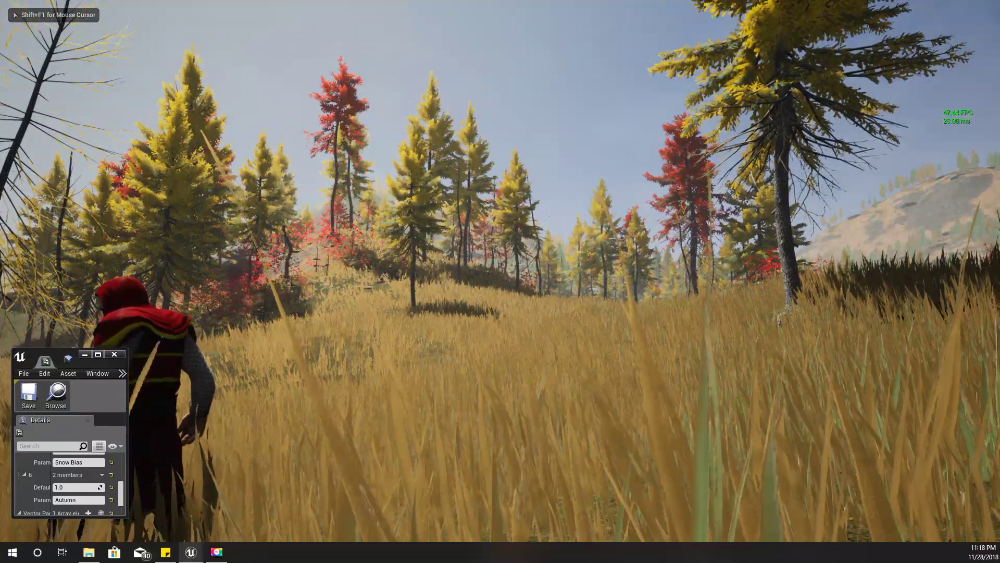
pyautogui.hotkey('shift', 'F1')
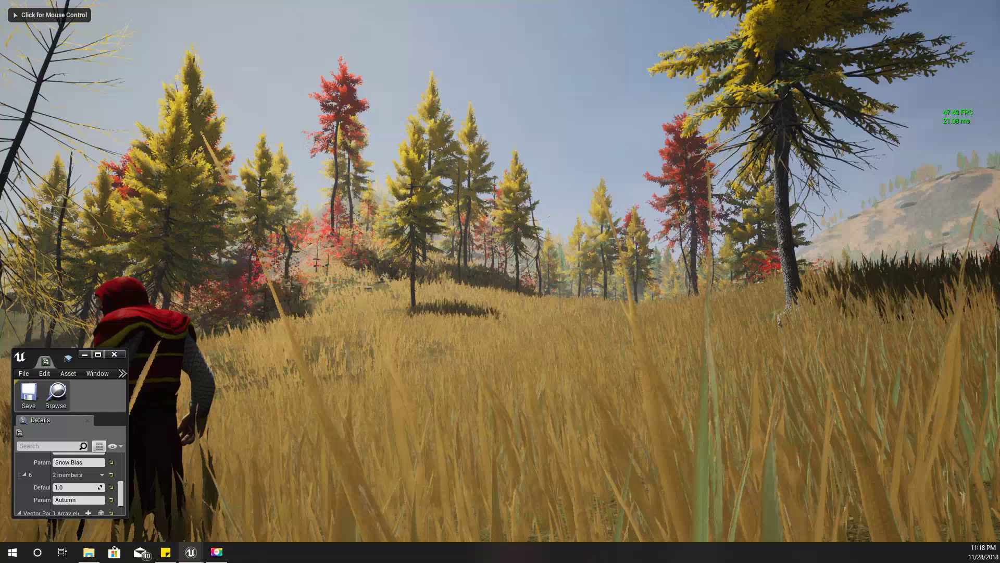
pyautogui.click(500, 313)
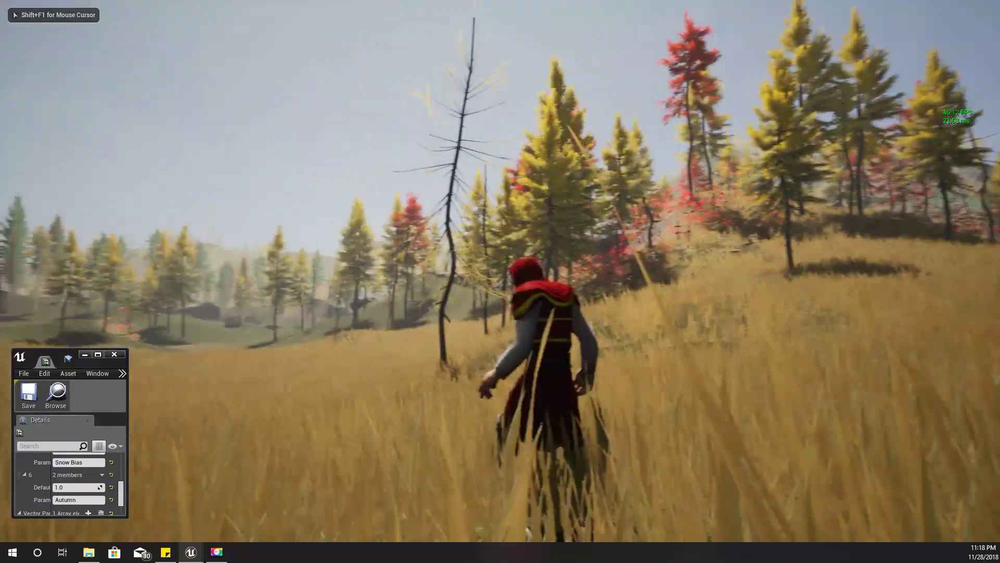
# Test the Autumn parameter by lowering its default value below zero, then entering 1 and 0.
pyautogui.hotkey('shift', 'F1')
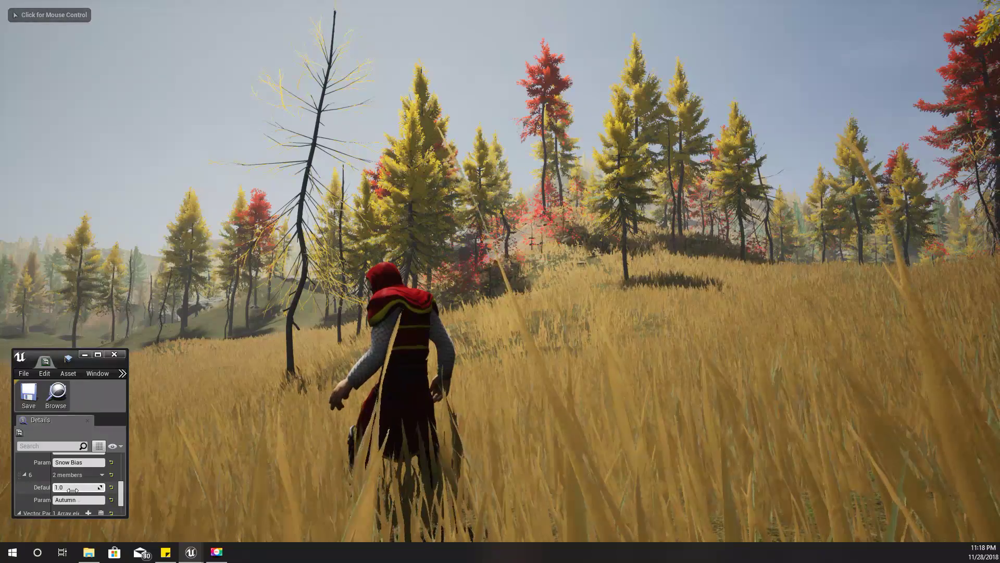
pyautogui.moveTo(79, 487); pyautogui.dragTo(57, 487)
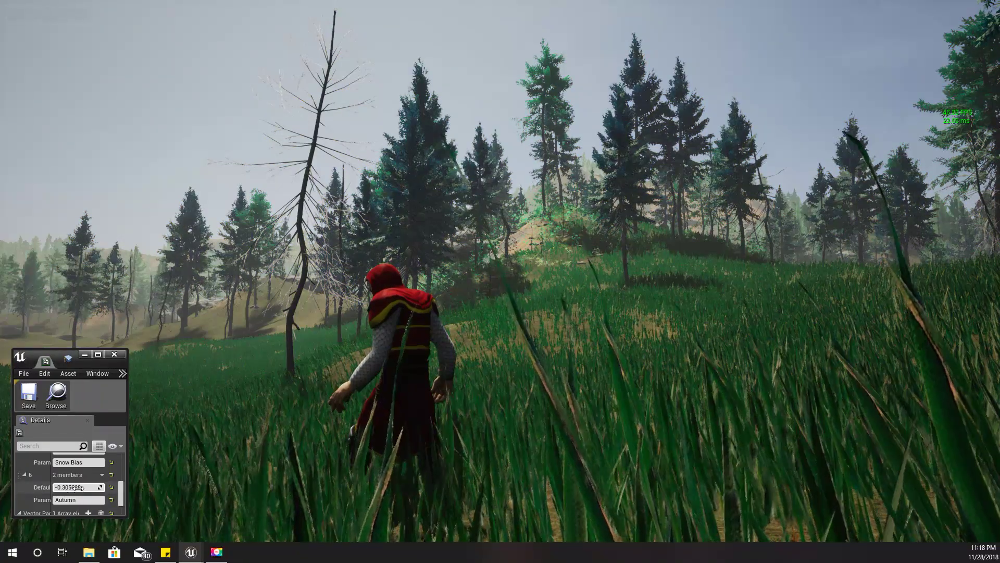
pyautogui.click(79, 488)
pyautogui.write('1')
pyautogui.press('Return')
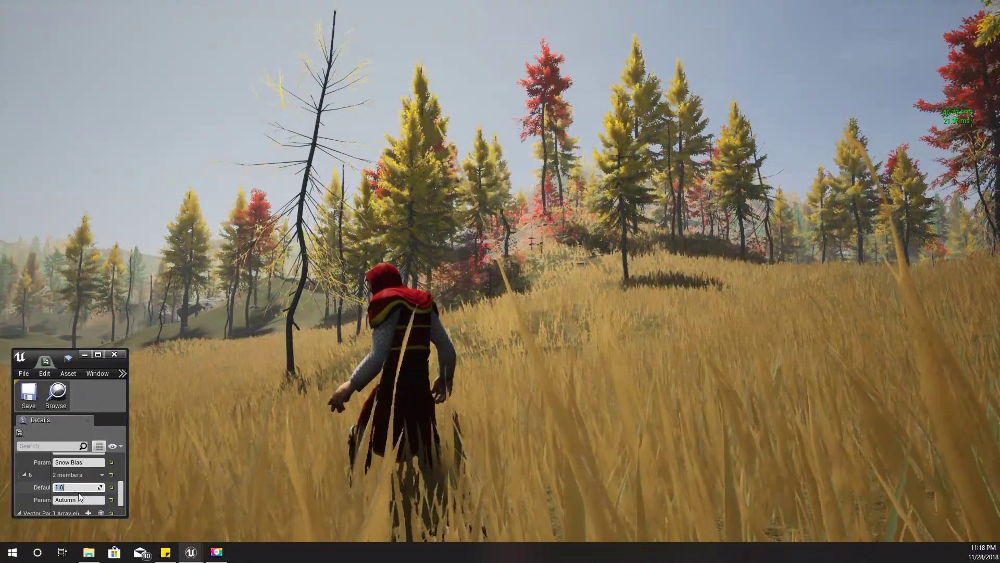
pyautogui.write('0')
pyautogui.press('Return')
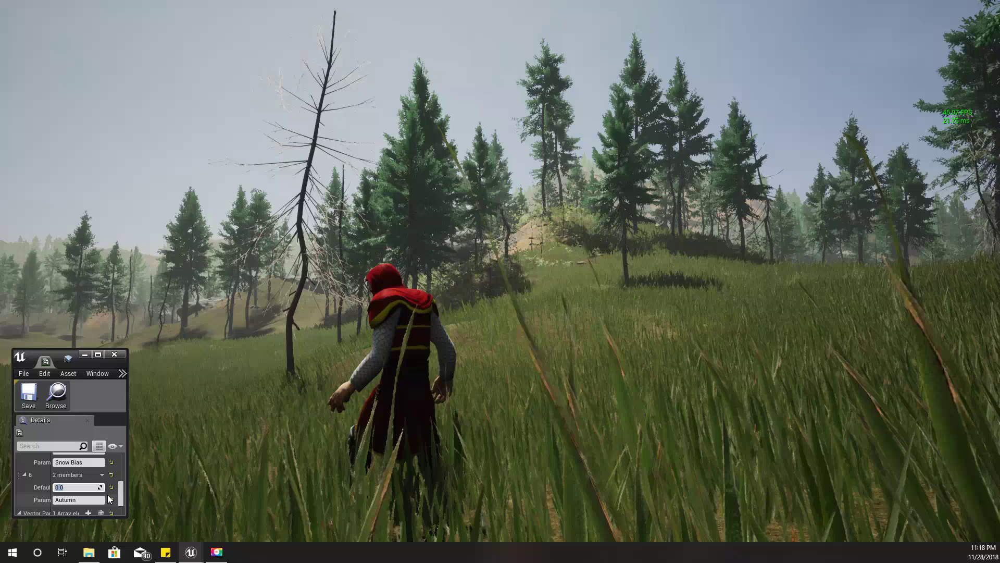
# Scrub the Autumn parameter's default value to about 0.3, then set it to 1.
pyautogui.click(21, 488)
pyautogui.moveTo(59, 488); pyautogui.dragTo(78, 487)
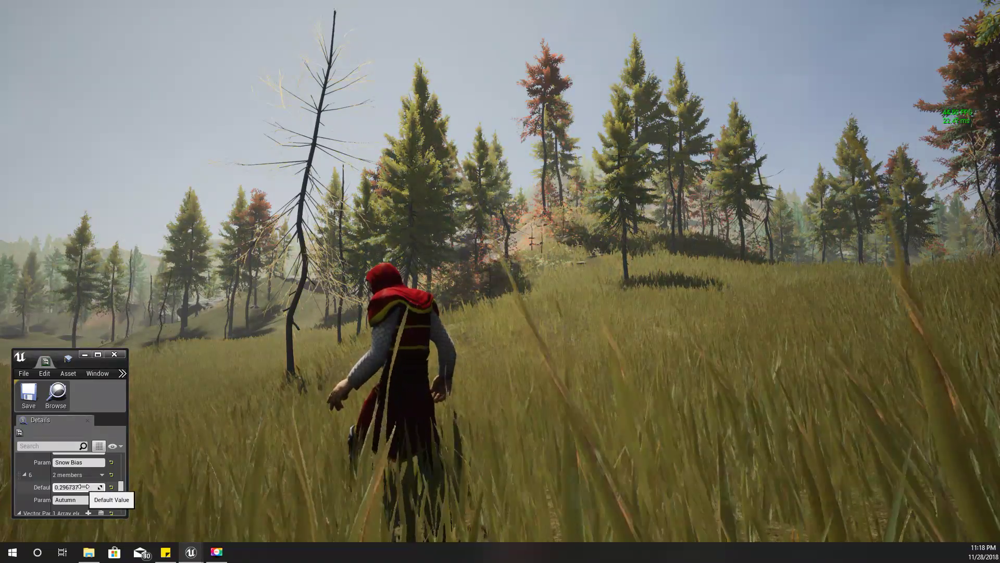
pyautogui.click(86, 487)
pyautogui.write('0')
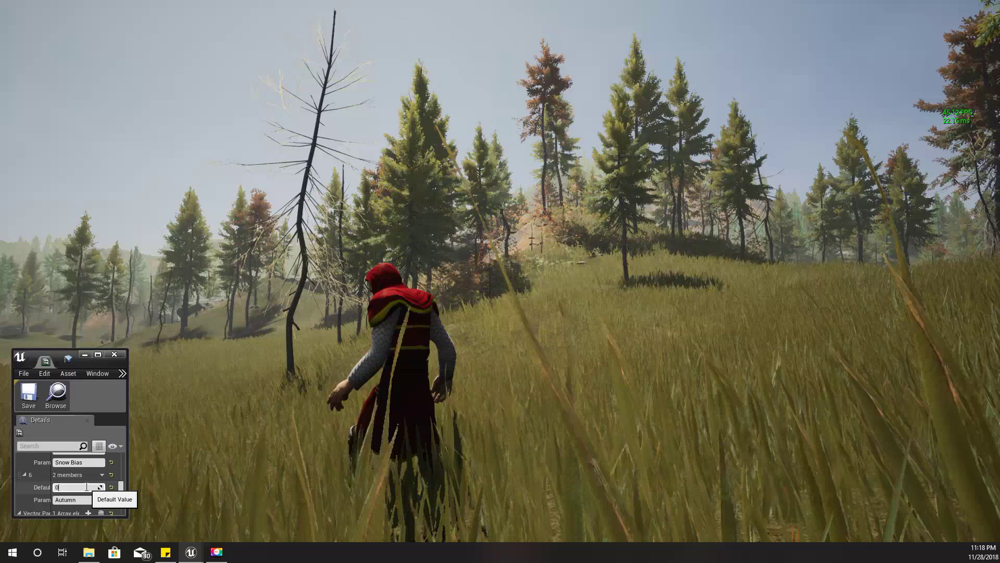
pyautogui.press('BackSpace')
pyautogui.write('1')
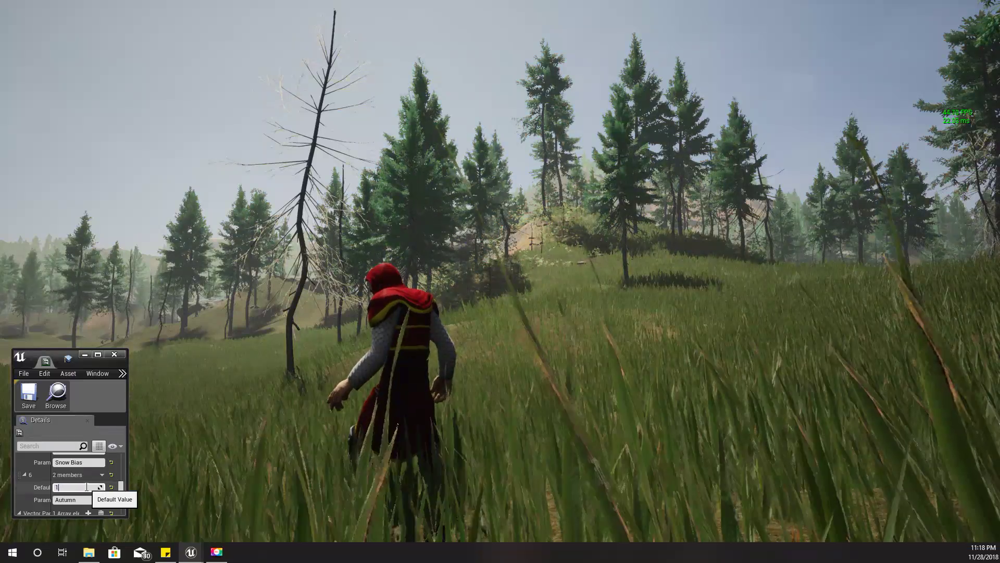
pyautogui.press('Return')
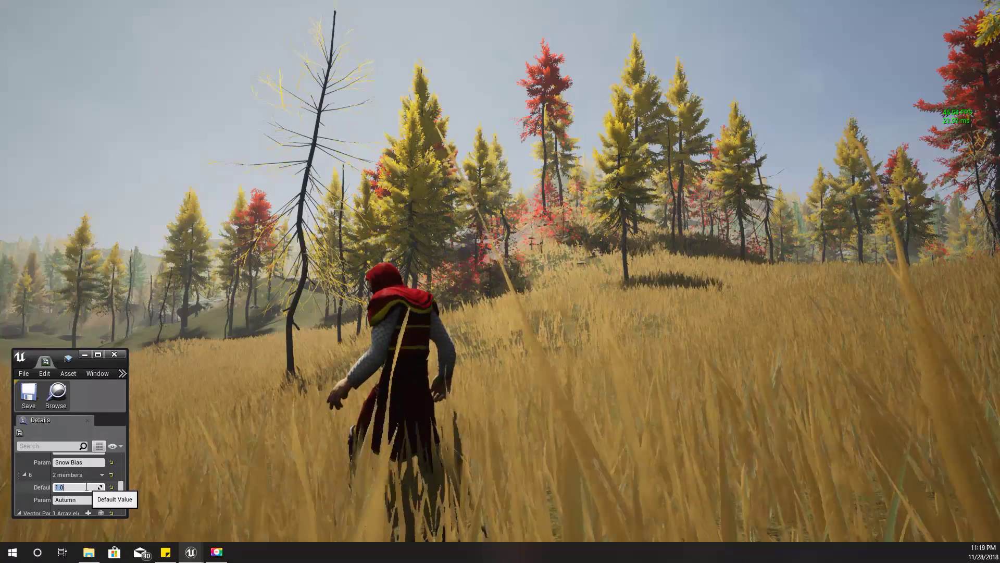
# Stop the game preview and return the full-screen level viewport to the normal editor layout.
pyautogui.click(130, 357)
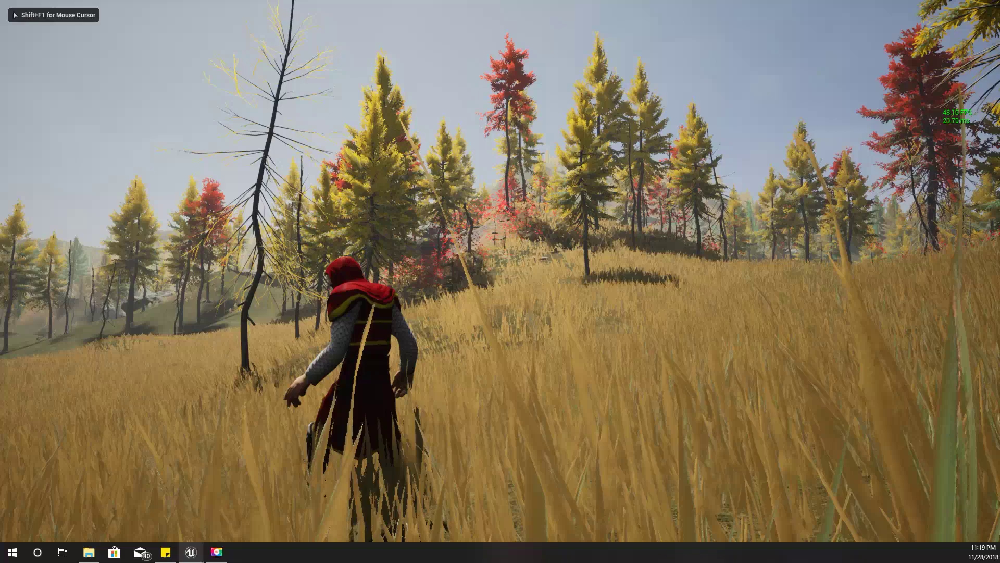
pyautogui.press('F11')
pyautogui.press('Escape')
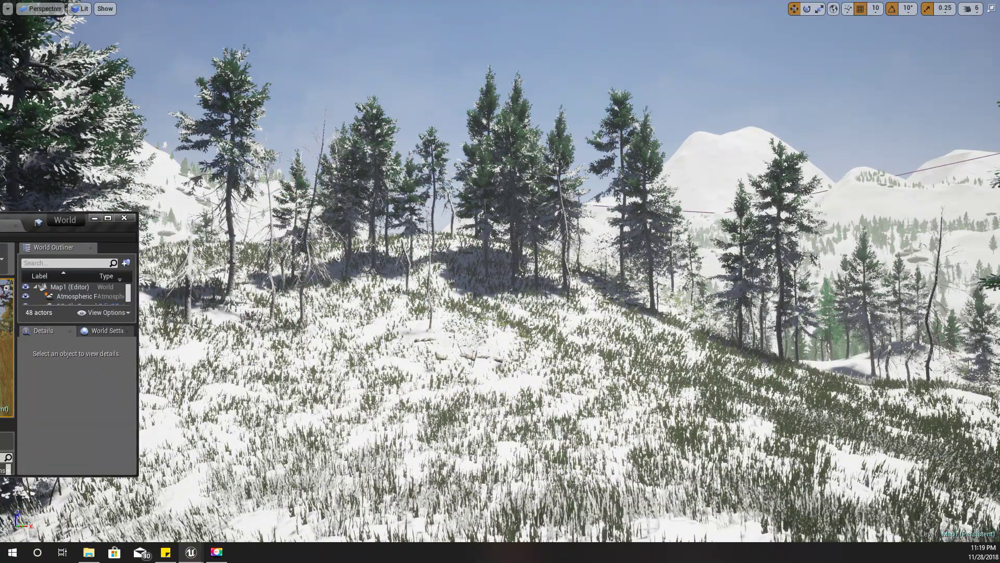
pyautogui.click(29, 235)
pyautogui.moveTo(20, 217); pyautogui.dragTo(0, 237)
pyautogui.moveTo(338, 303); pyautogui.dragTo(383, 263, button='right')
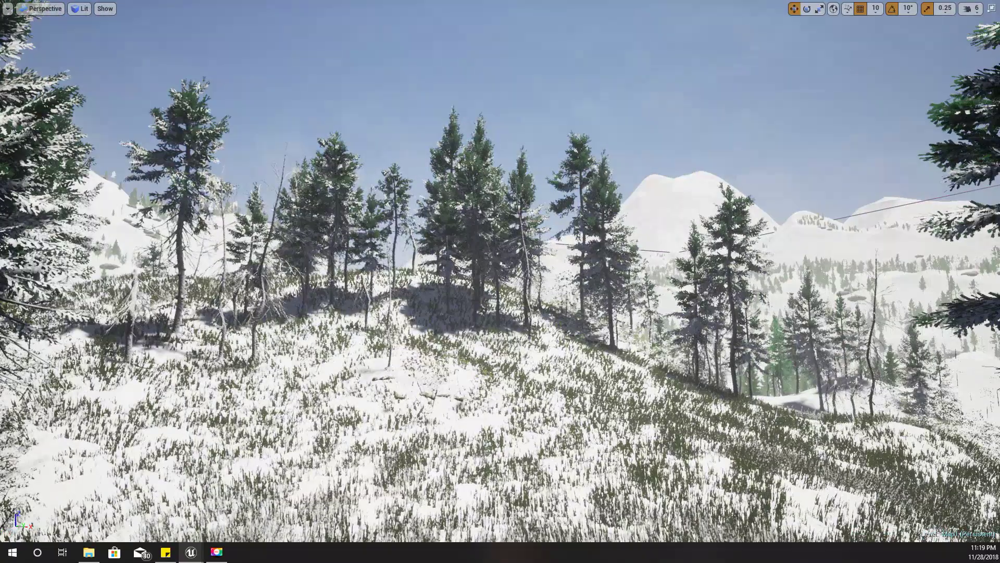
pyautogui.press('F11')
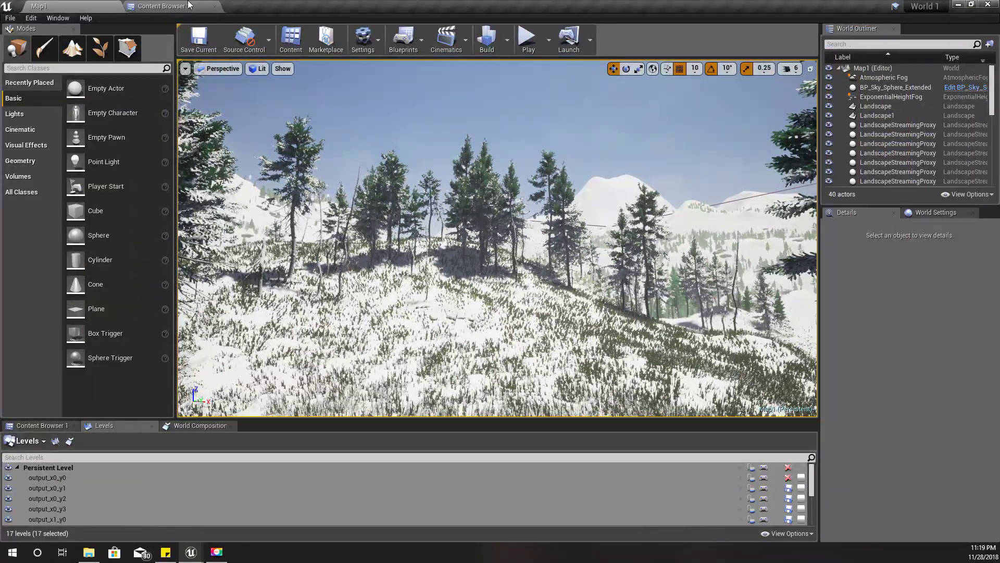
# Browse the project's content folders and open the Materials folder.
pyautogui.click(189, 5)
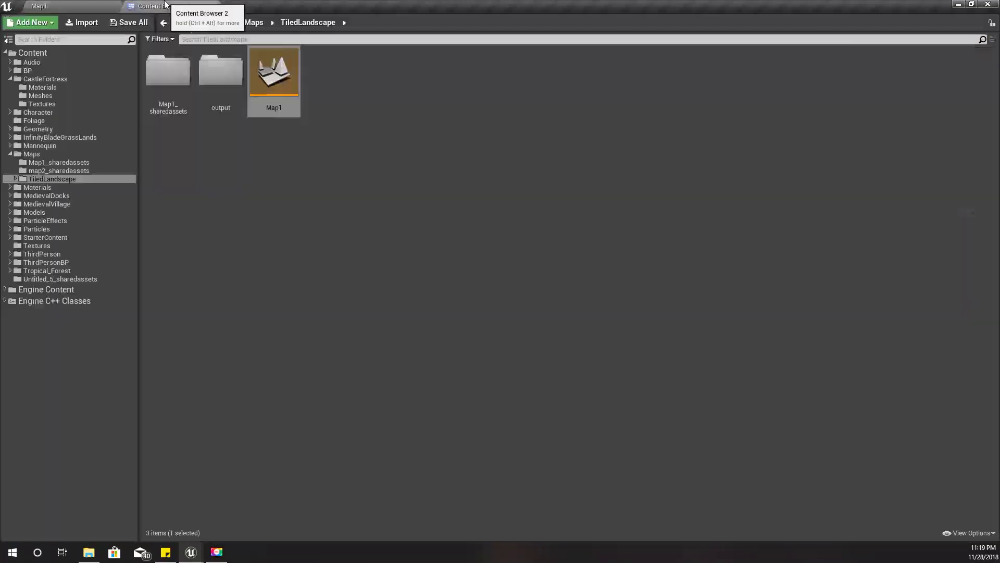
pyautogui.click(73, 4)
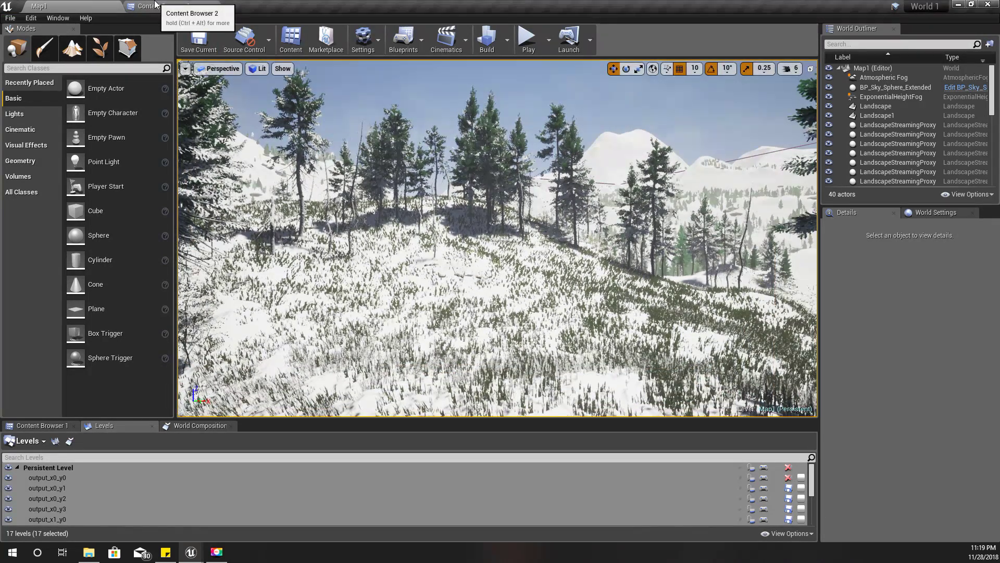
pyautogui.click(155, 5)
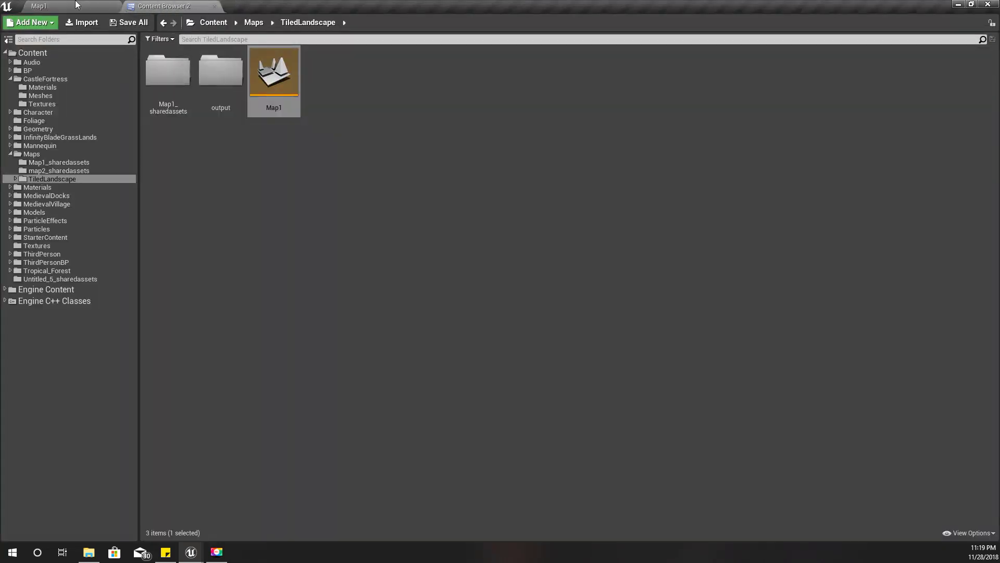
pyautogui.click(38, 188)
pyautogui.click(37, 197)
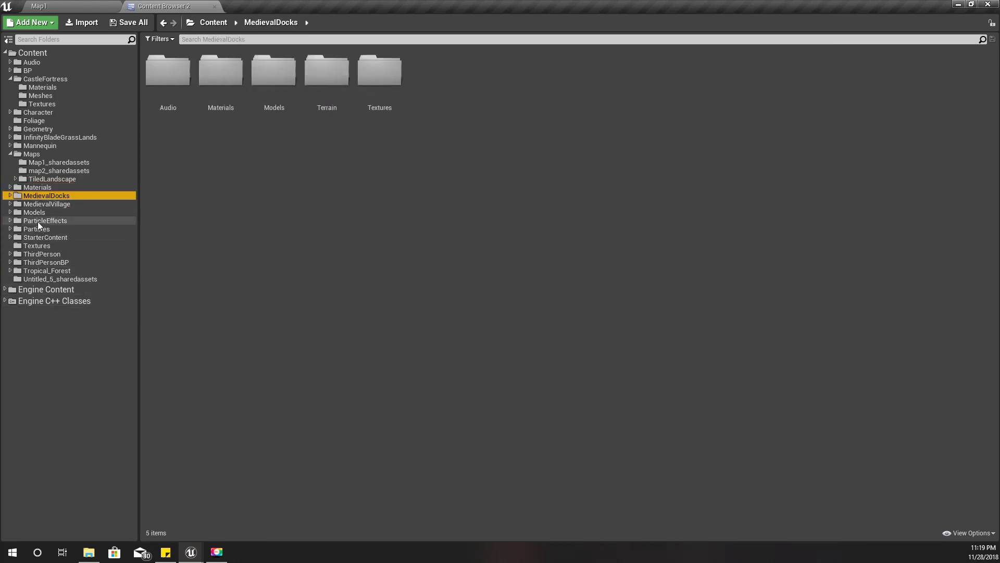
pyautogui.click(36, 223)
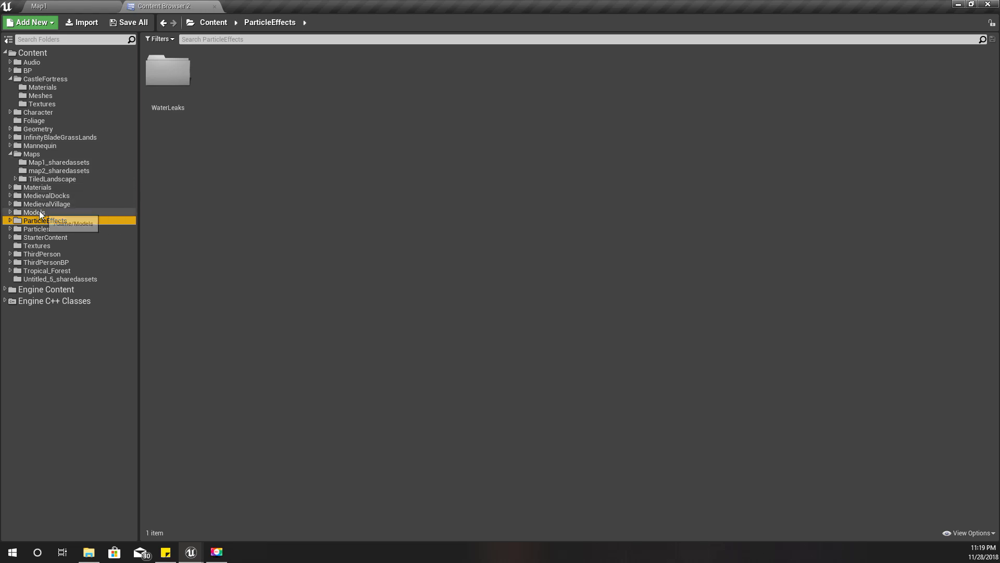
pyautogui.click(35, 212)
pyautogui.click(41, 188)
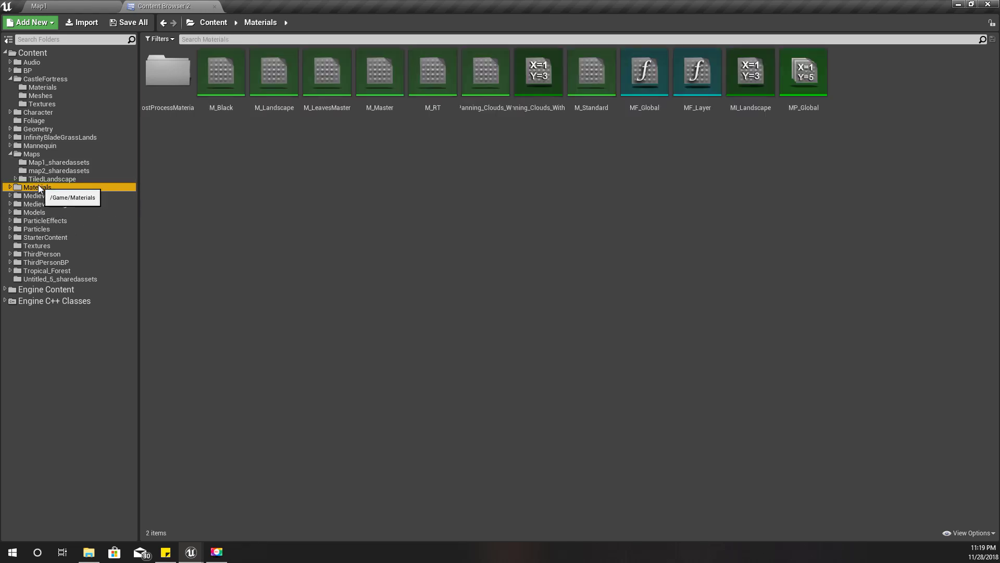
# Check the snowy hillside in the level, then open the MP_Global parameter collection from the Materials folder.
pyautogui.click(70, 4)
pyautogui.moveTo(498, 238); pyautogui.dragTo(527, 233, button='right')
pyautogui.press('w')
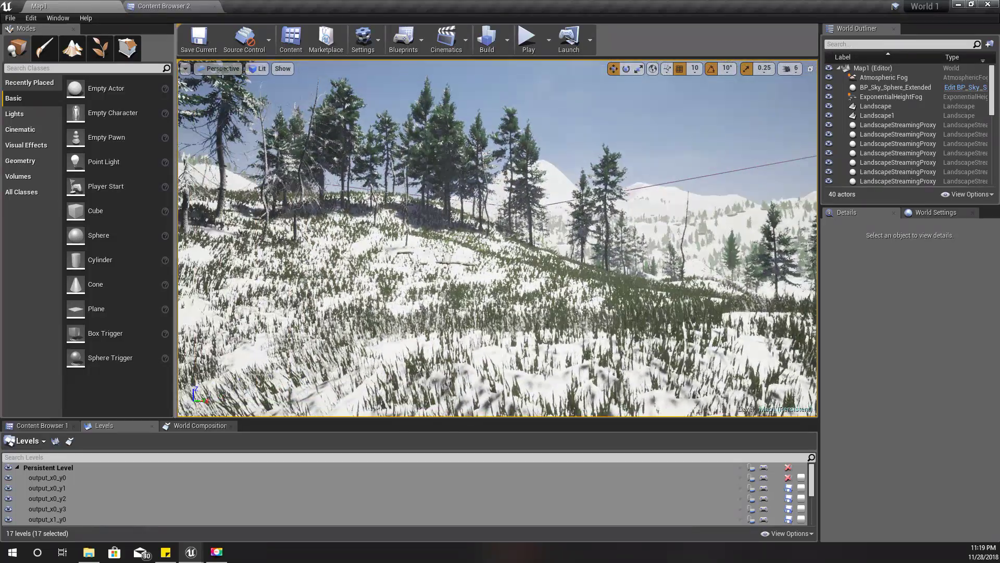
pyautogui.click(162, 6)
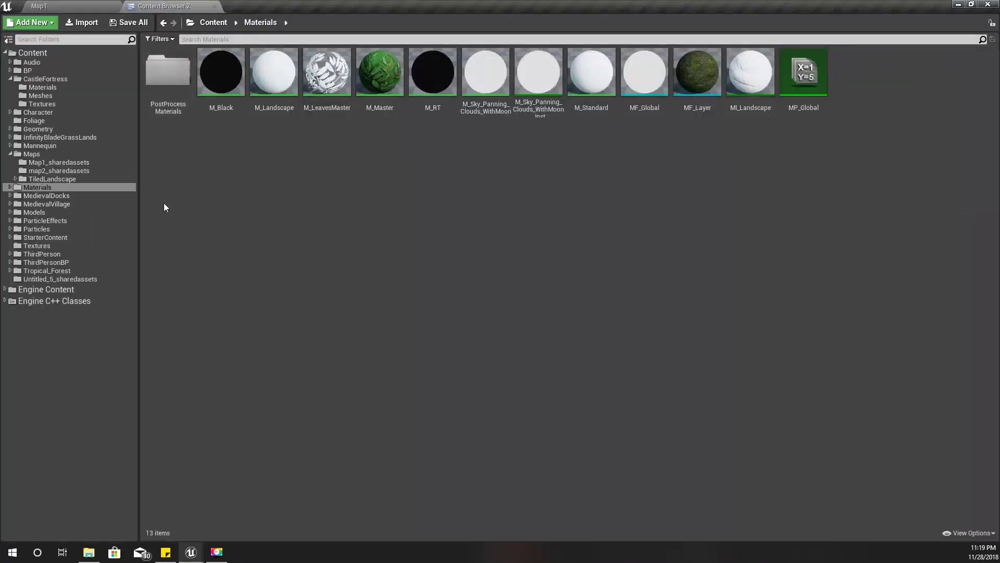
pyautogui.doubleClick(34, 189)
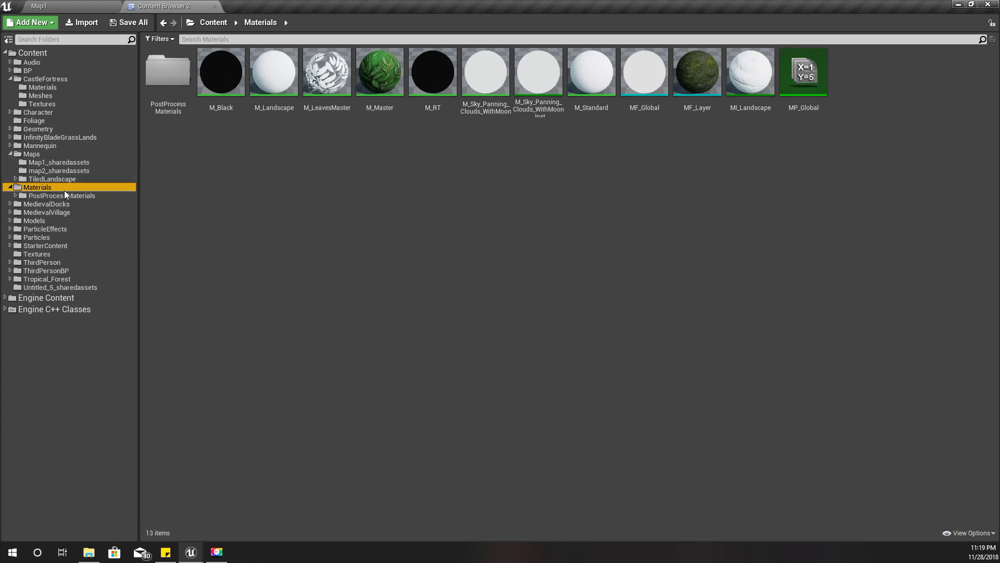
pyautogui.doubleClick(789, 75)
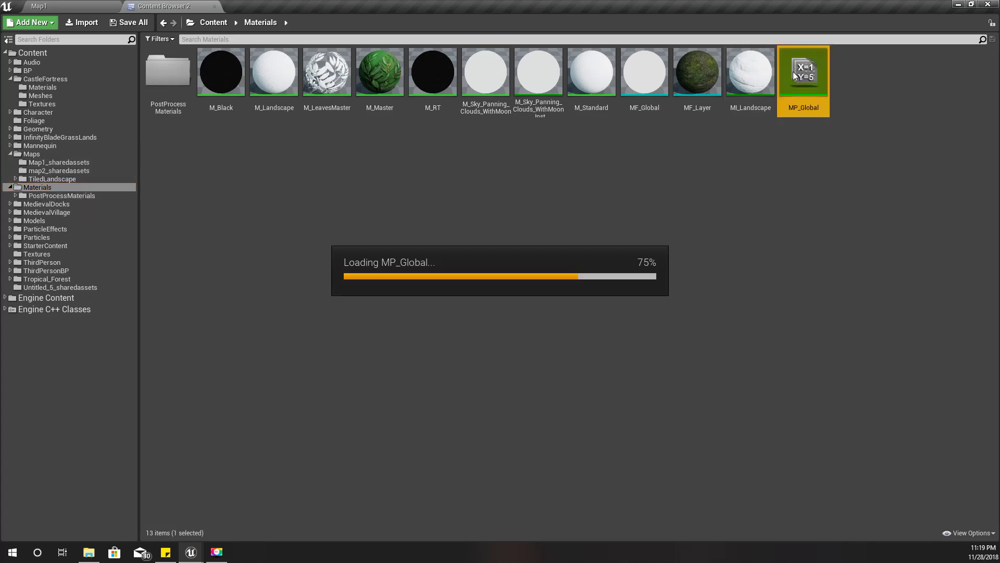
# Dock the MP_Global window beside the other tabs and set Snow Bias to 0 and Snow Sharpness to 10.
pyautogui.click(106, 8)
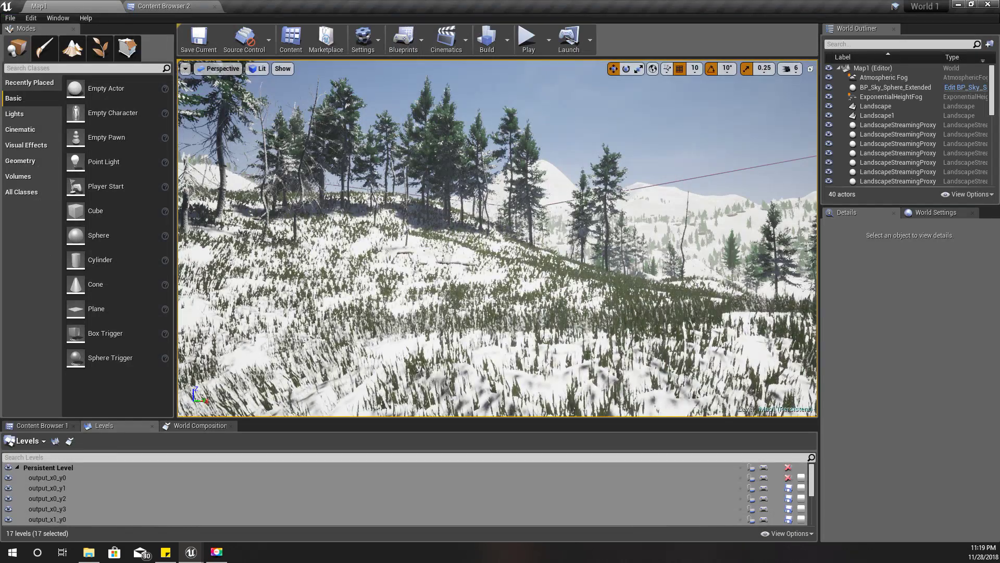
pyautogui.moveTo(246, 377); pyautogui.dragTo(359, 7)
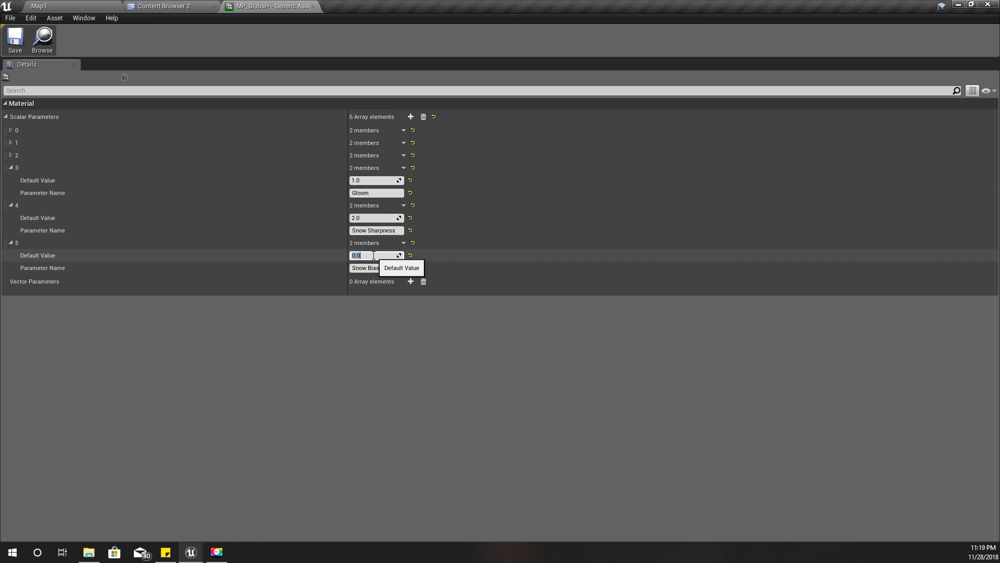
pyautogui.click(376, 218)
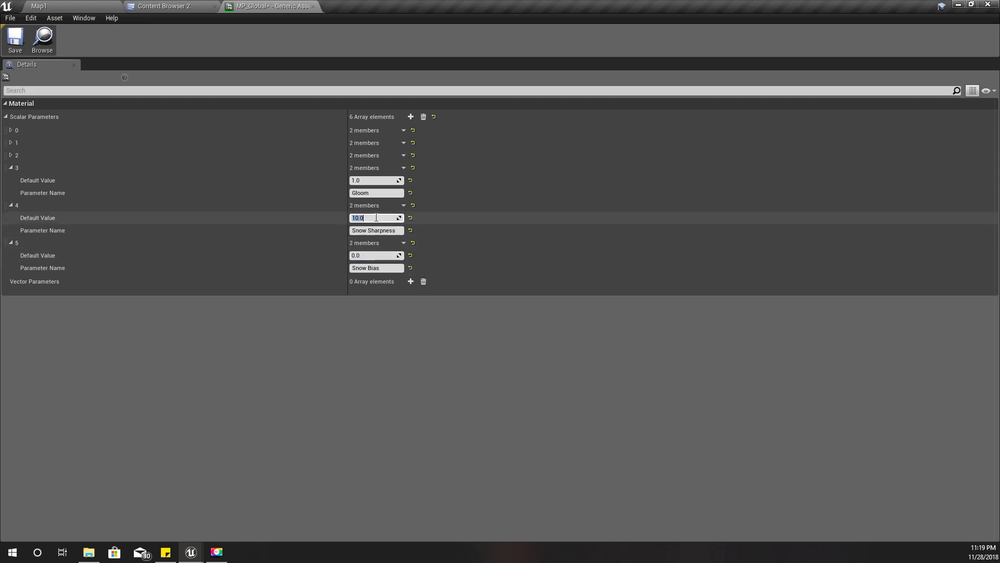
# Select BP_Sky_Sphere_Extended in the level and set its Time to 10.
pyautogui.click(39, 6)
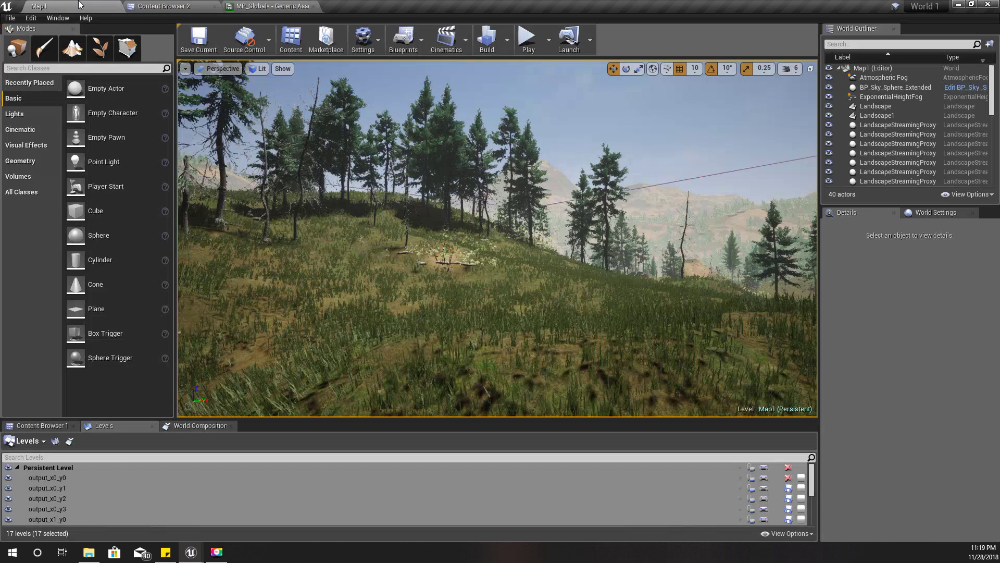
pyautogui.moveTo(498, 238)
pyautogui.mouseDown(button='right')
pyautogui.moveTo(370, 231)
pyautogui.moveTo(484, 236)
pyautogui.mouseUp(button='right')
pyautogui.press('w')
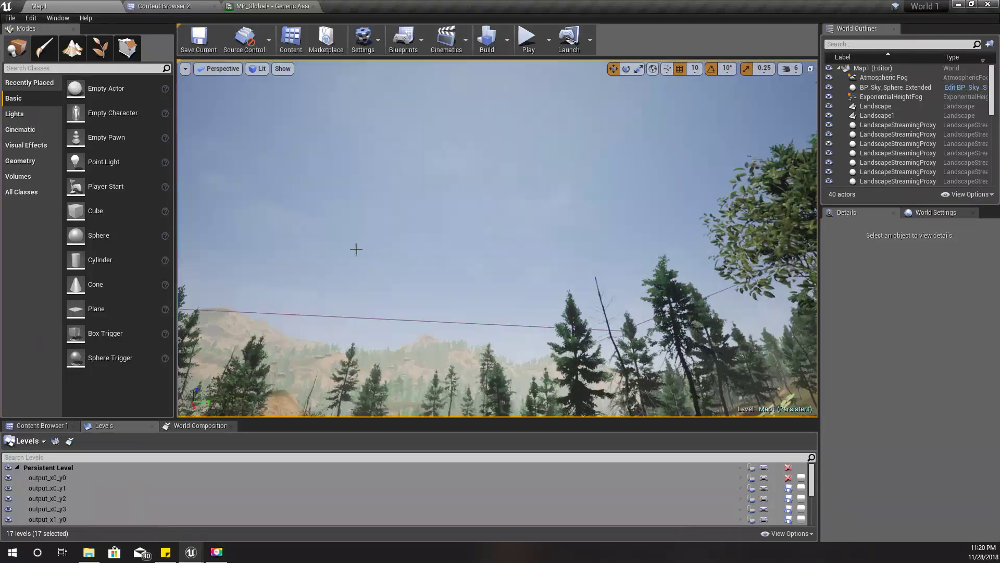
pyautogui.click(517, 226)
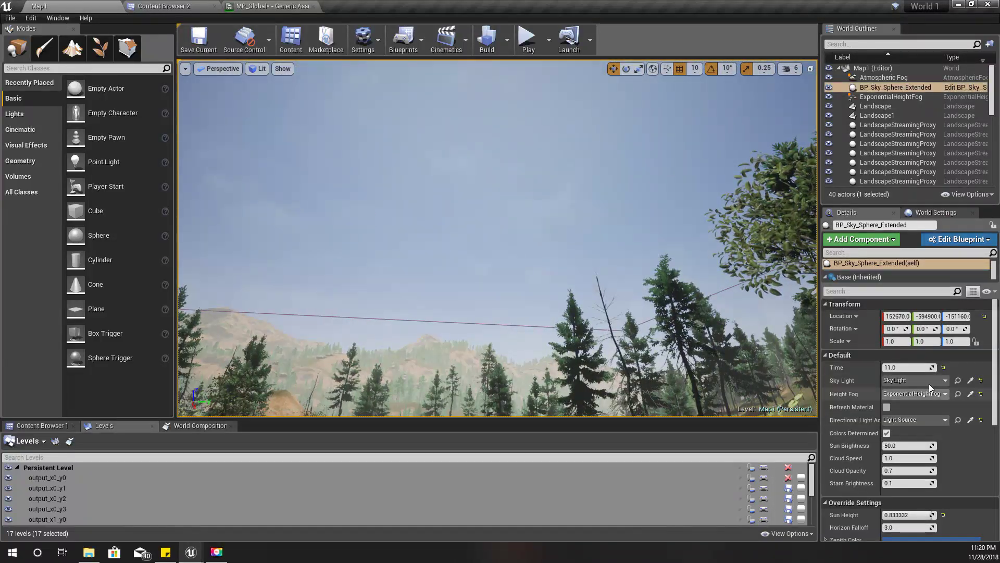
pyautogui.click(903, 367)
pyautogui.write('10')
pyautogui.press('Return')
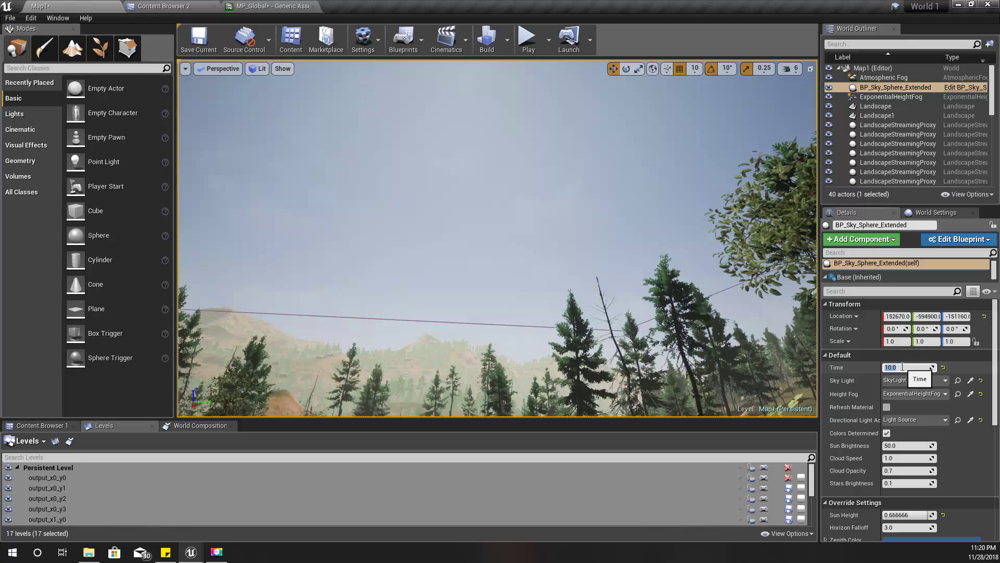
# Add a scalar parameter named Autumn with a default value of 1.0 to MP_Global and save the collection.
pyautogui.moveTo(514, 343); pyautogui.dragTo(615, 375, button='right')
pyautogui.moveTo(478, 290); pyautogui.dragTo(478, 291, button='right')
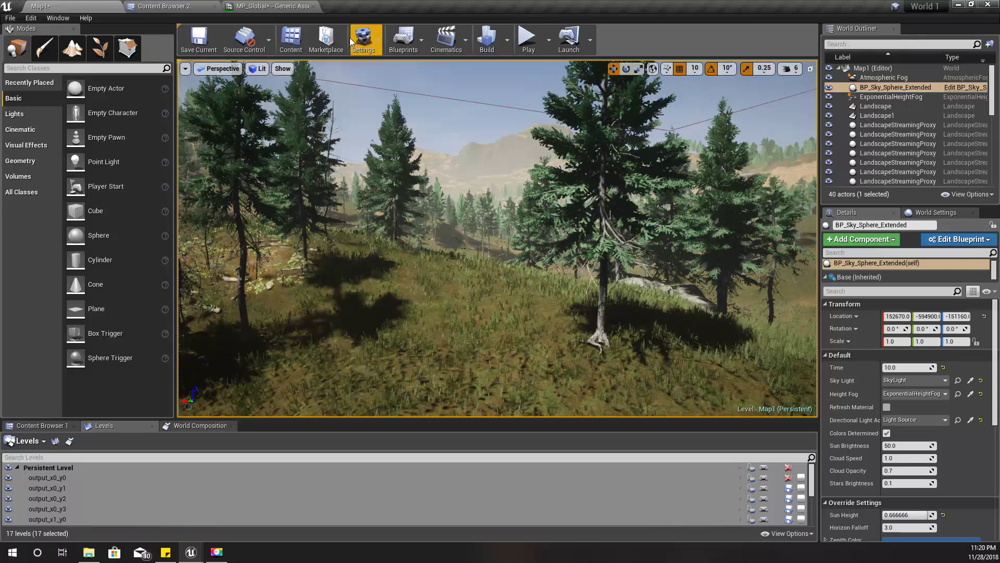
pyautogui.click(252, 6)
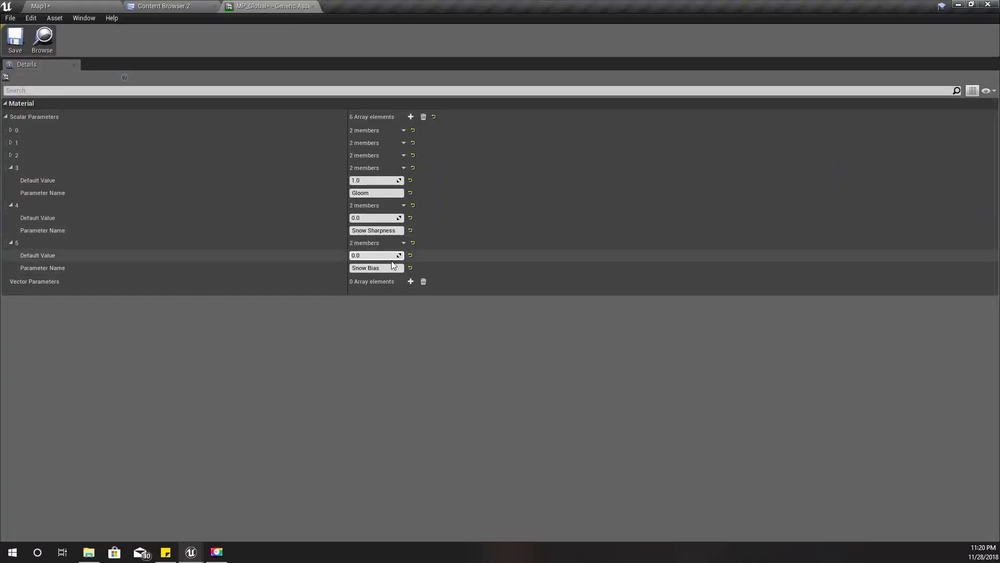
pyautogui.click(410, 118)
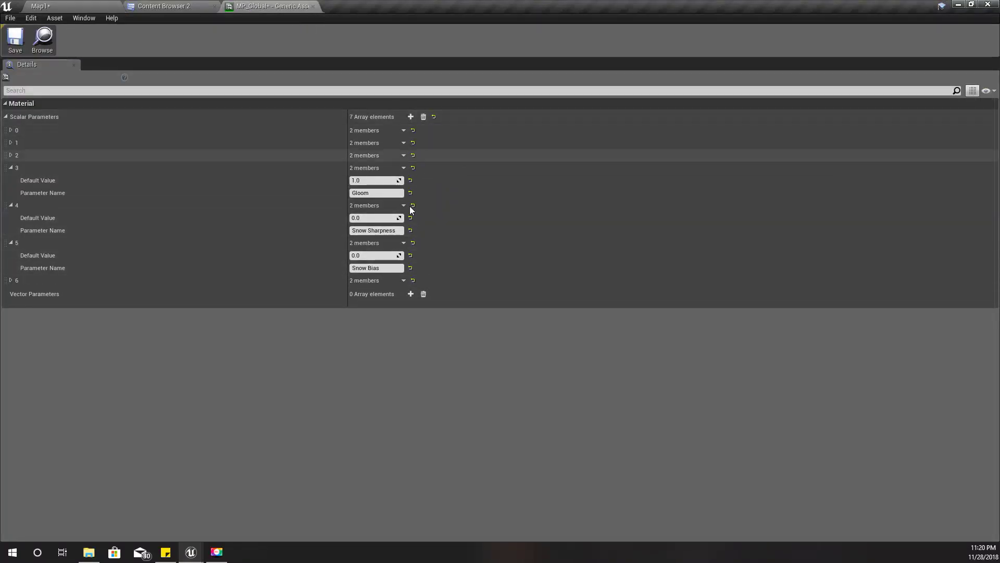
pyautogui.click(14, 280)
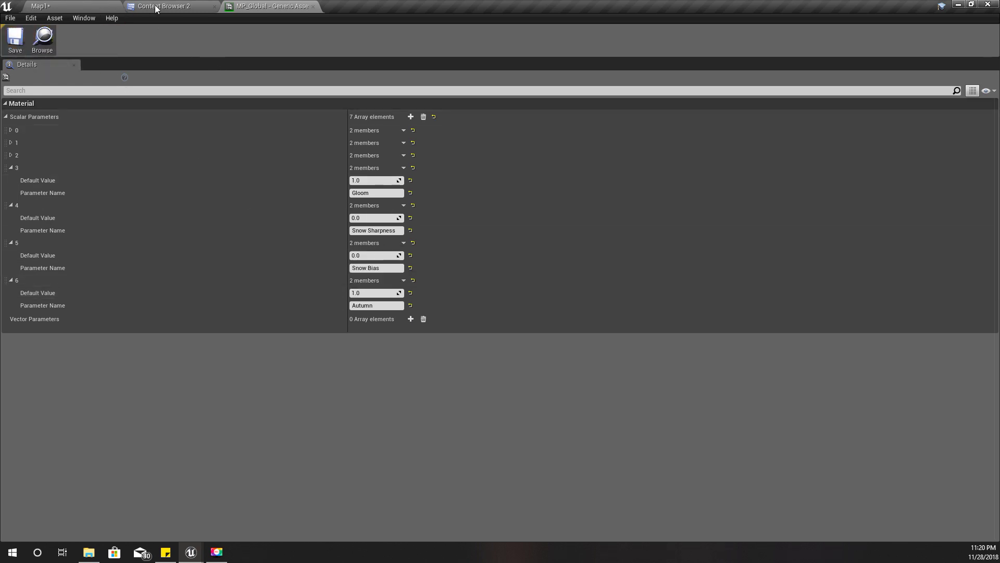
# Open the M_LeavesMaster material from the Materials folder.
pyautogui.click(133, 7)
pyautogui.click(104, 5)
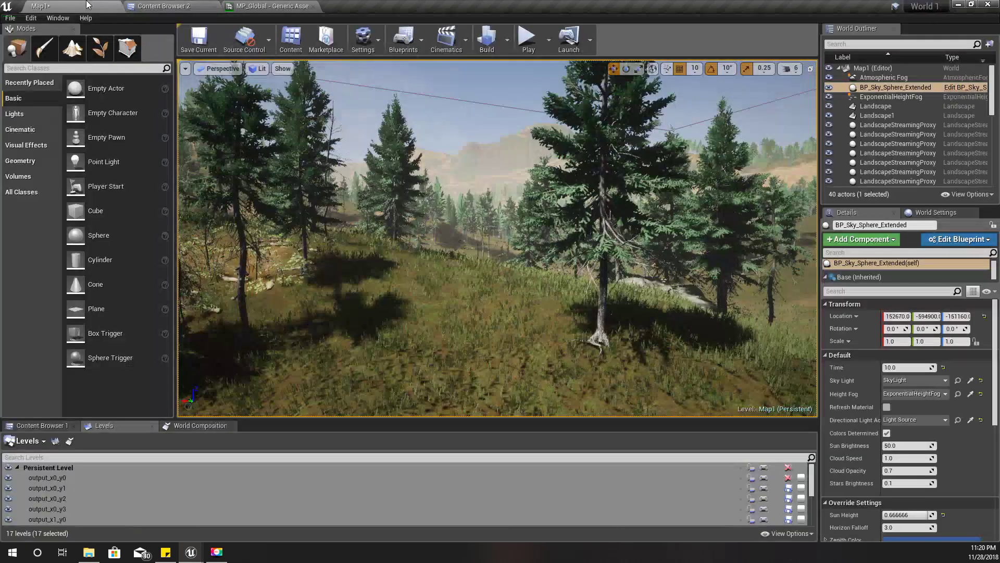
pyautogui.click(206, 7)
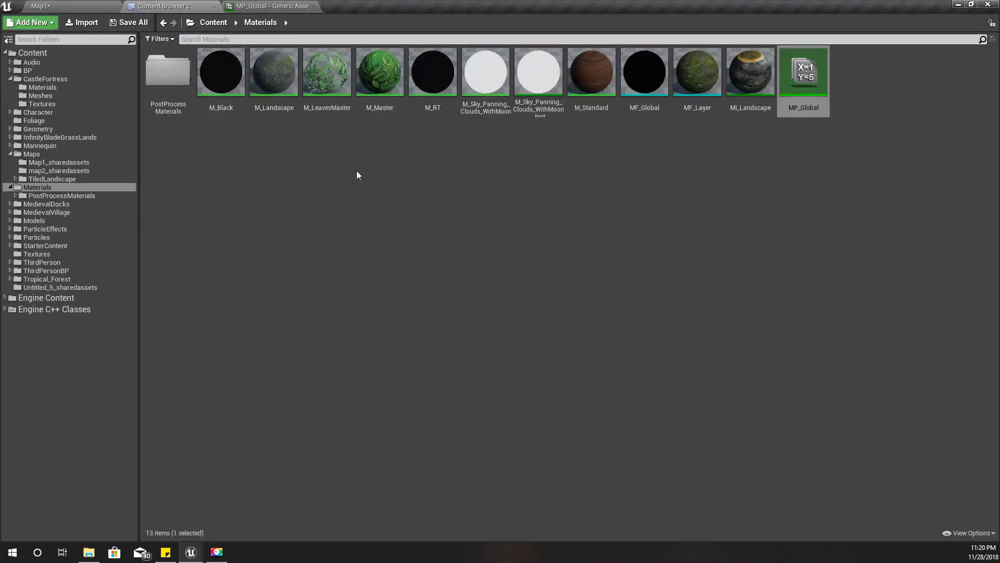
pyautogui.click(320, 83)
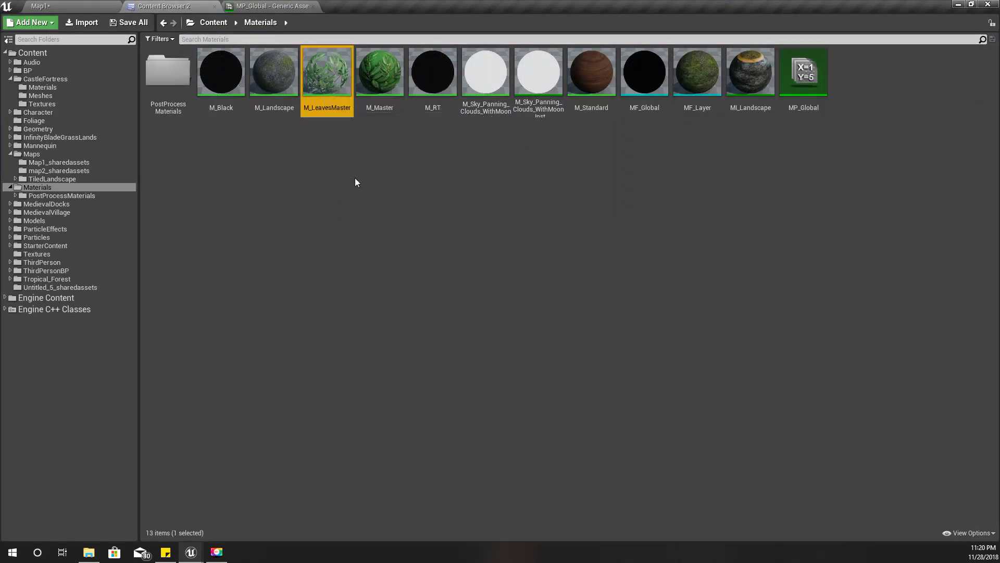
pyautogui.doubleClick(329, 86)
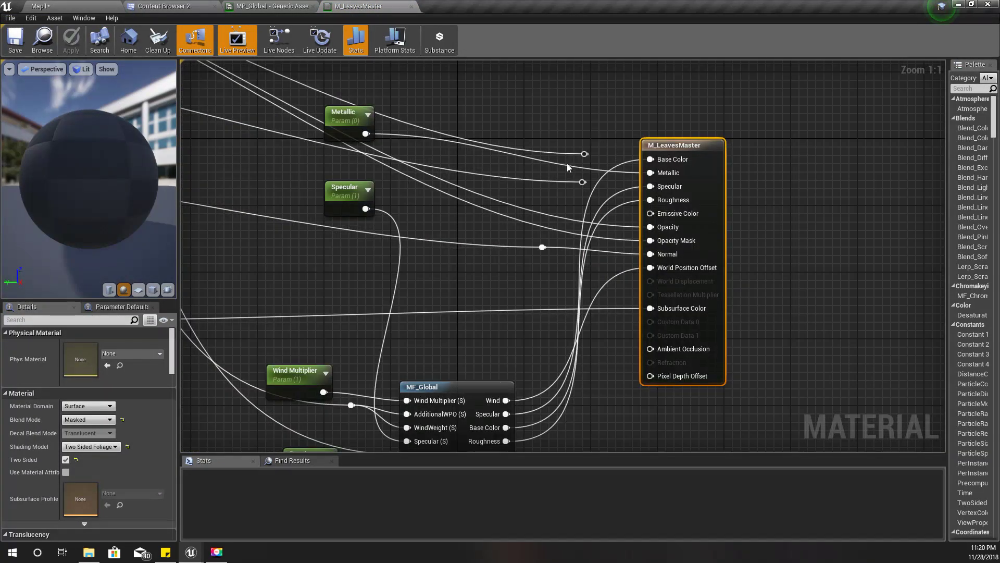
# Delete the two loose reroute nodes beside the M_LeavesMaster output node.
pyautogui.click(588, 153)
pyautogui.press('Delete')
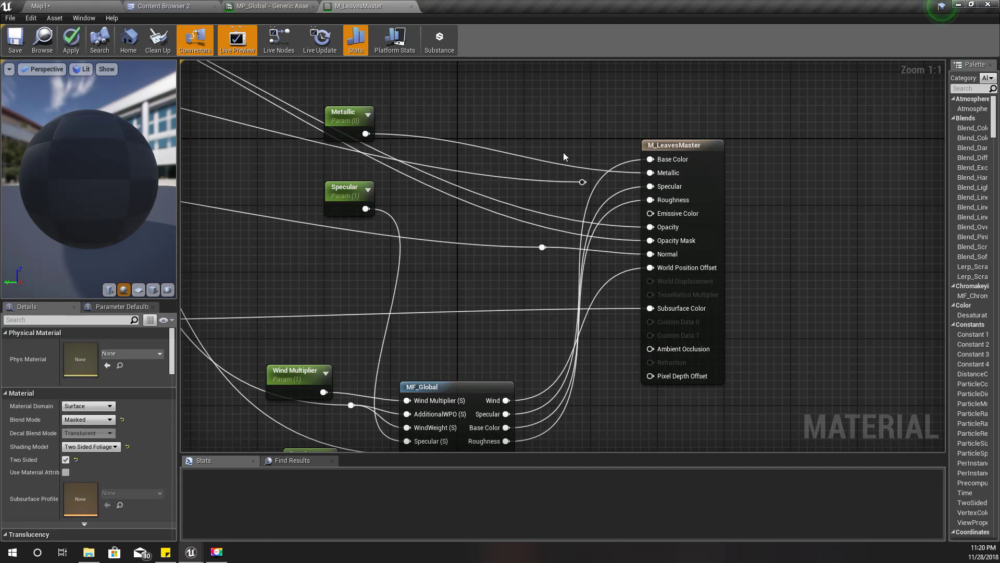
pyautogui.click(585, 183)
pyautogui.press('Delete')
pyautogui.moveTo(406, 304); pyautogui.dragTo(487, 151, button='right')
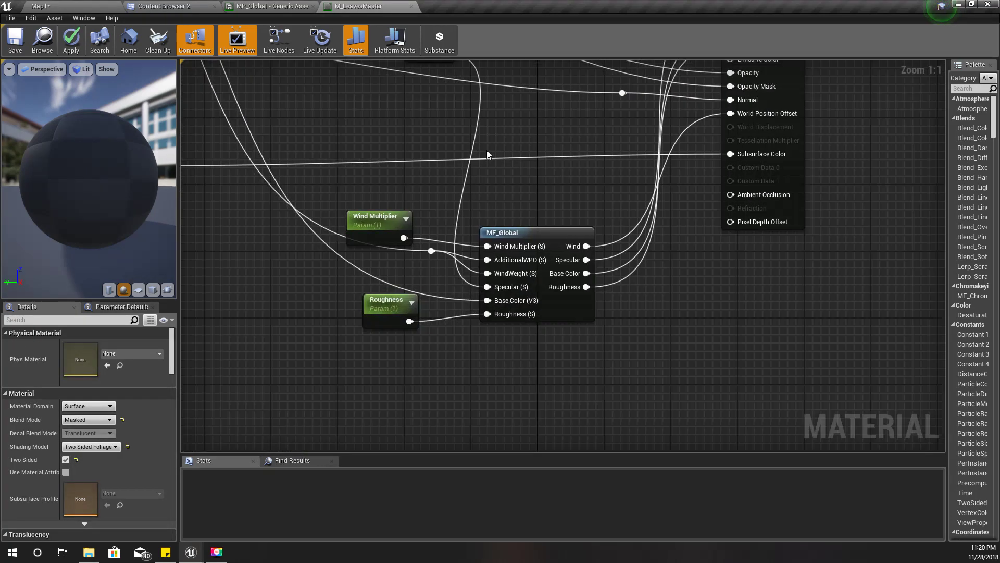
pyautogui.scroll(-2, 486, 157)
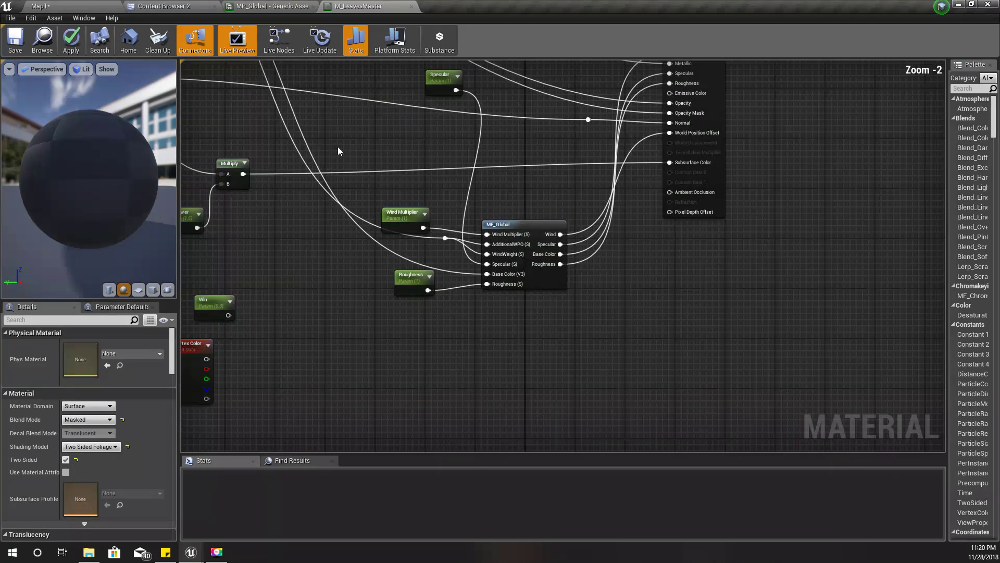
pyautogui.scroll(-2, 337, 146)
pyautogui.moveTo(338, 146); pyautogui.dragTo(441, 276, button='right')
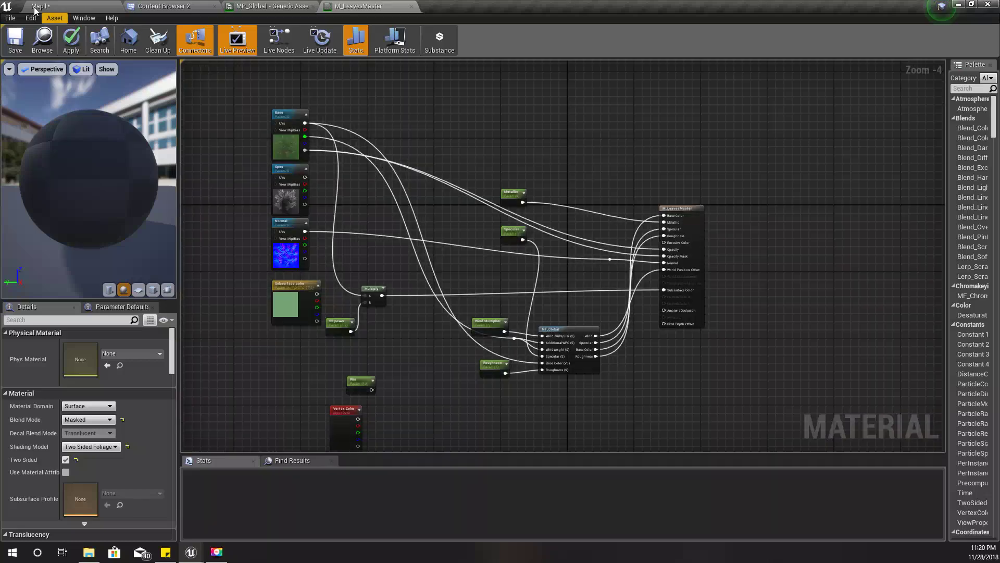
# Examine the trees, grass and sky in the level from several viewpoints, comparing the foliage with the M_LeavesMaster graph.
pyautogui.click(45, 7)
pyautogui.moveTo(467, 231); pyautogui.dragTo(391, 215, button='right')
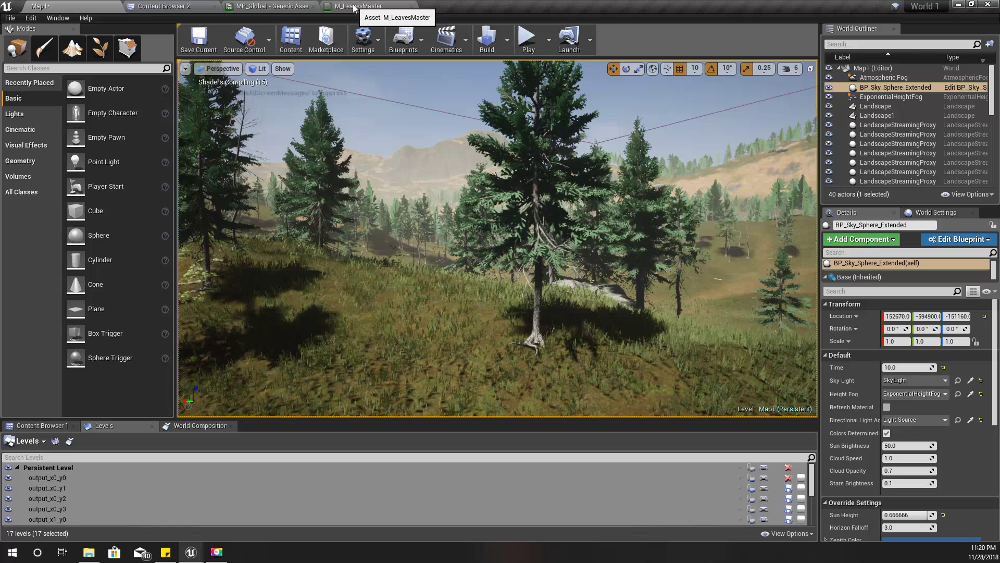
pyautogui.click(354, 6)
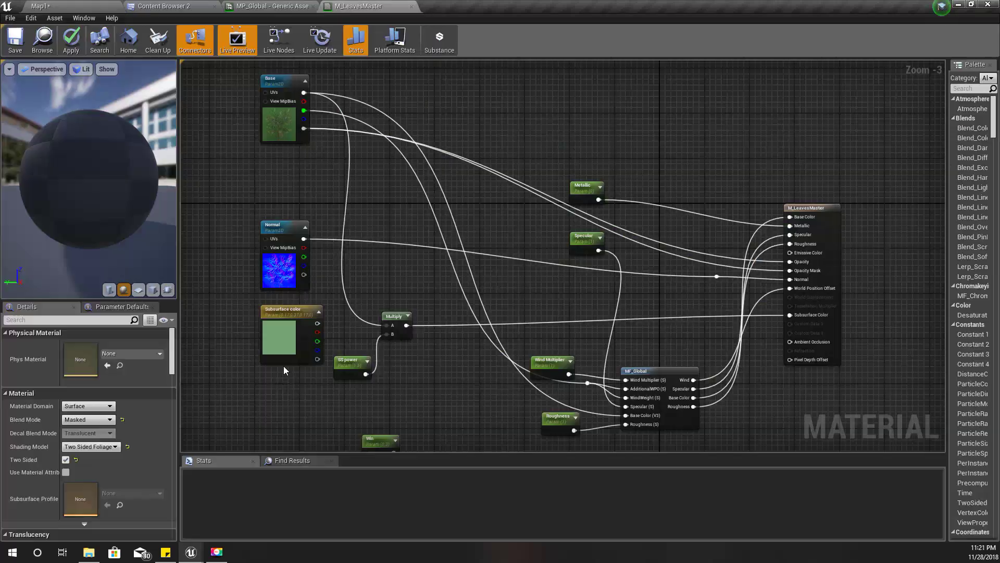
pyautogui.click(120, 6)
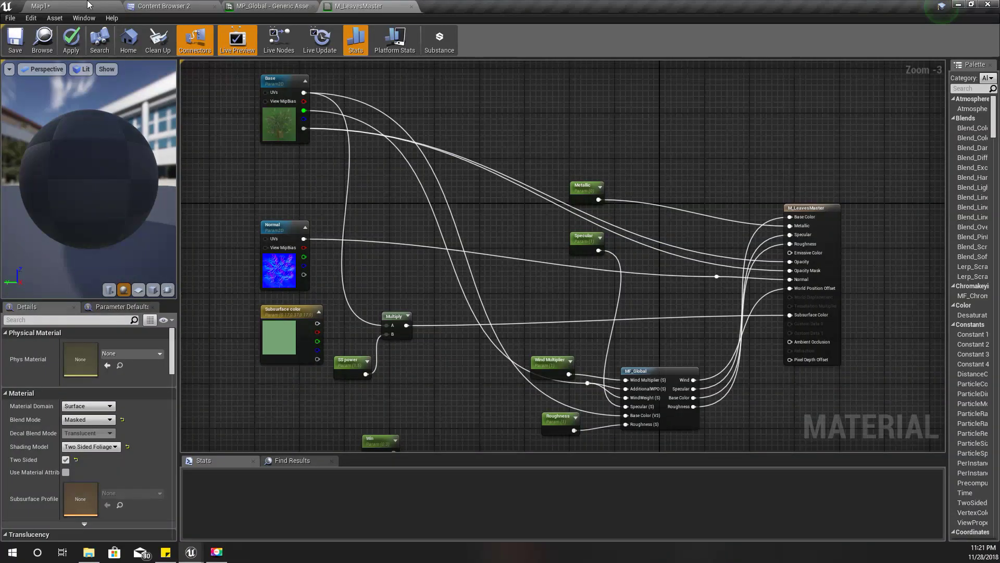
pyautogui.click(87, 5)
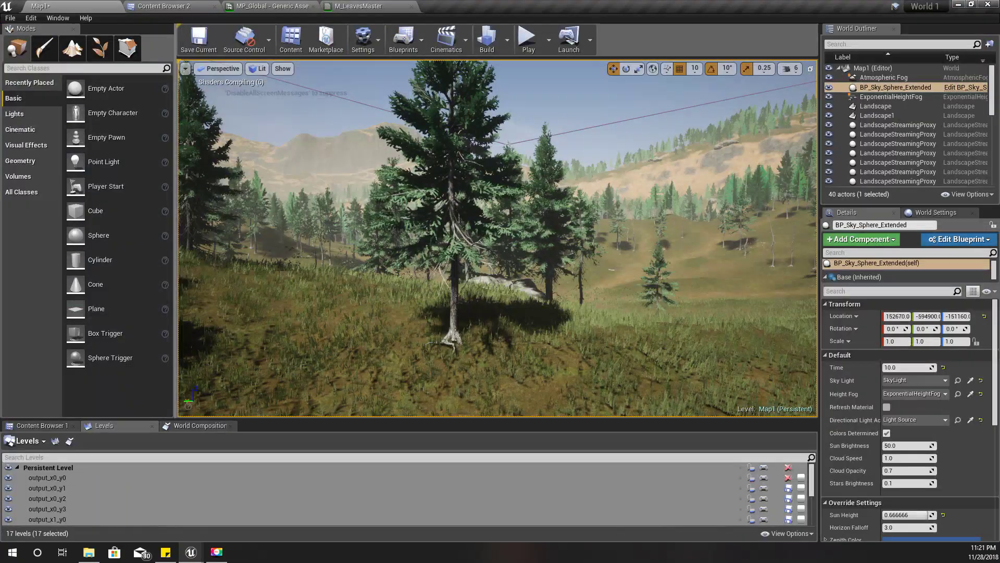
pyautogui.moveTo(497, 238); pyautogui.dragTo(453, 245, button='right')
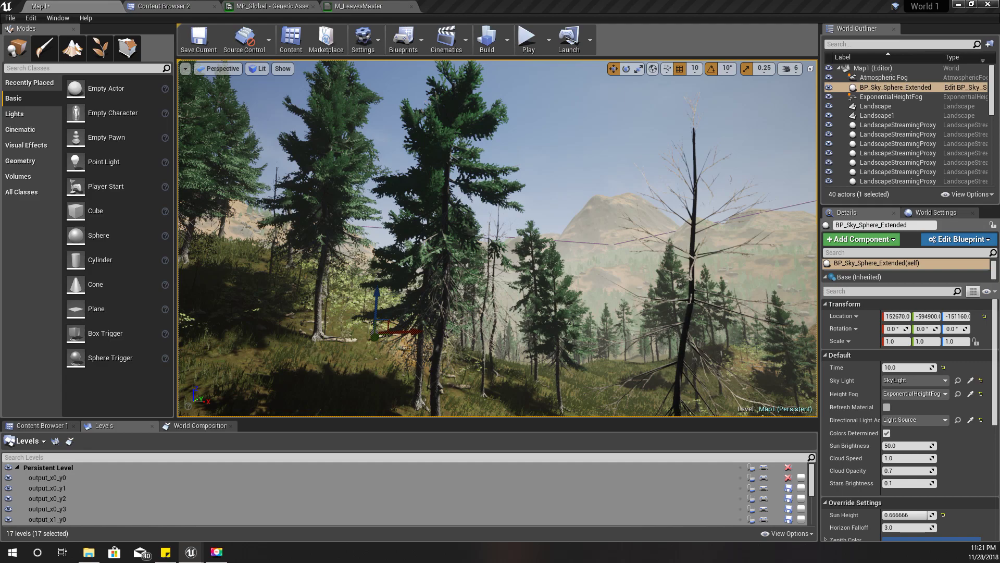
pyautogui.moveTo(453, 244); pyautogui.dragTo(449, 192, button='right')
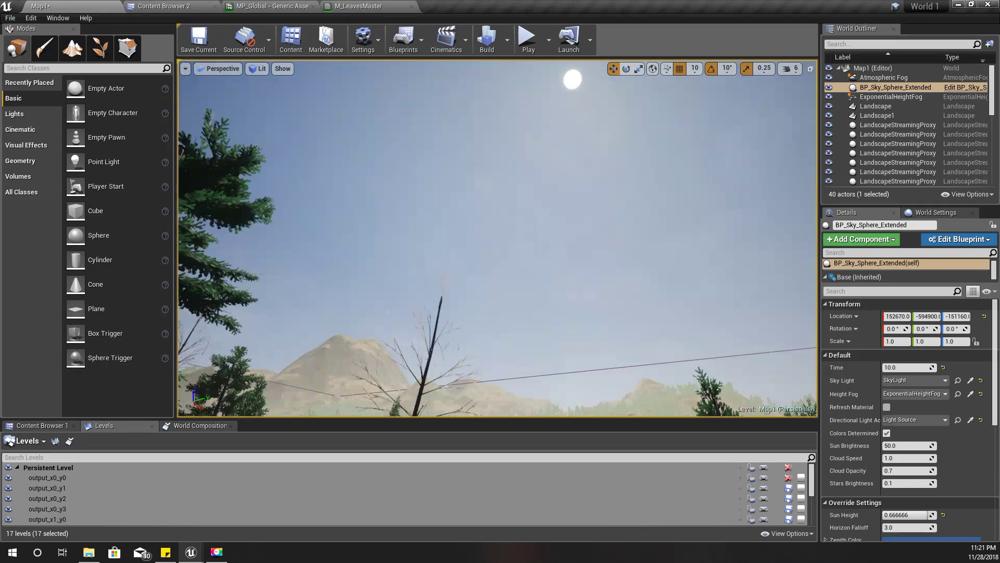
pyautogui.moveTo(497, 238); pyautogui.dragTo(523, 283, button='right')
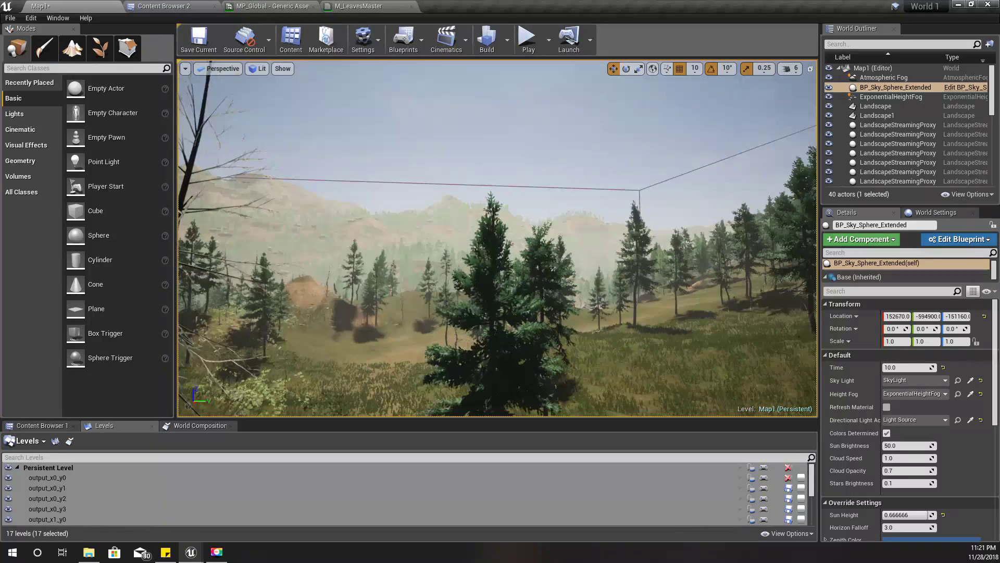
pyautogui.moveTo(497, 238); pyautogui.dragTo(425, 251, button='right')
pyautogui.moveTo(490, 313); pyautogui.dragTo(617, 268, button='right')
pyautogui.moveTo(606, 308); pyautogui.dragTo(604, 288, button='right')
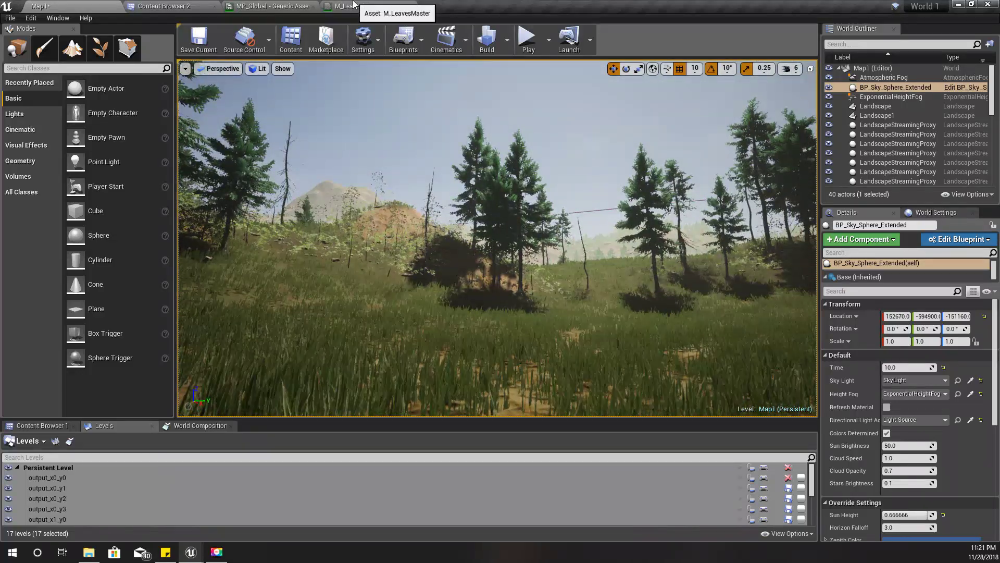
pyautogui.moveTo(443, 177)
pyautogui.mouseDown(button='right')
pyautogui.moveTo(398, 162)
pyautogui.moveTo(427, 165)
pyautogui.mouseUp(button='right')
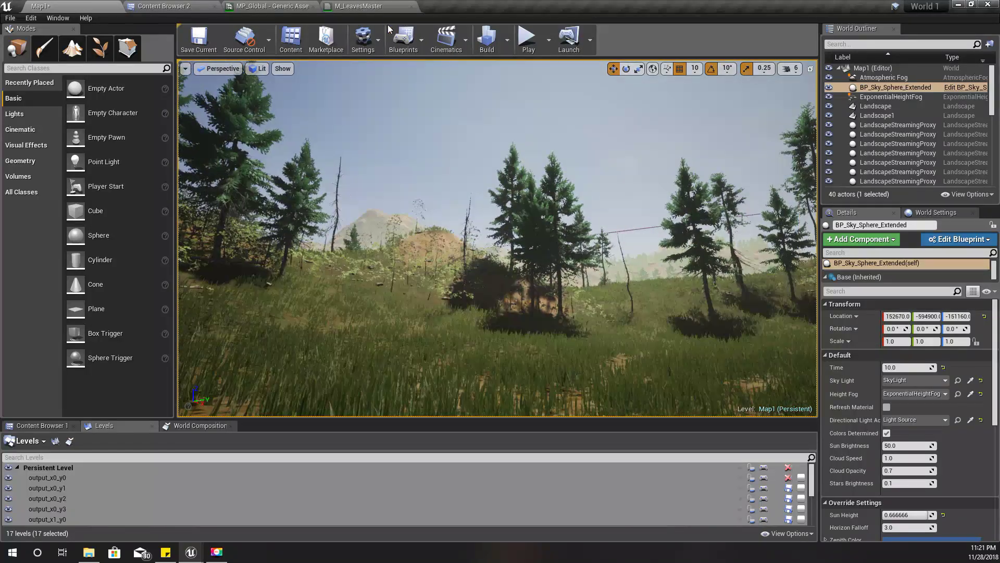
# Delete the unconnected Subsurface color parameter node from the M_LeavesMaster graph.
pyautogui.click(366, 6)
pyautogui.moveTo(379, 351); pyautogui.dragTo(397, 248, button='right')
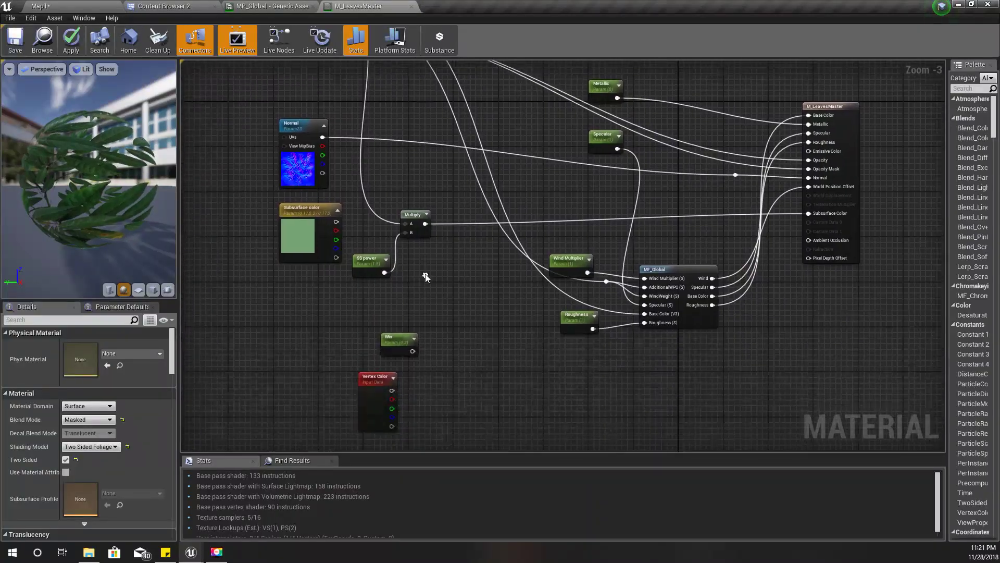
pyautogui.click(308, 211)
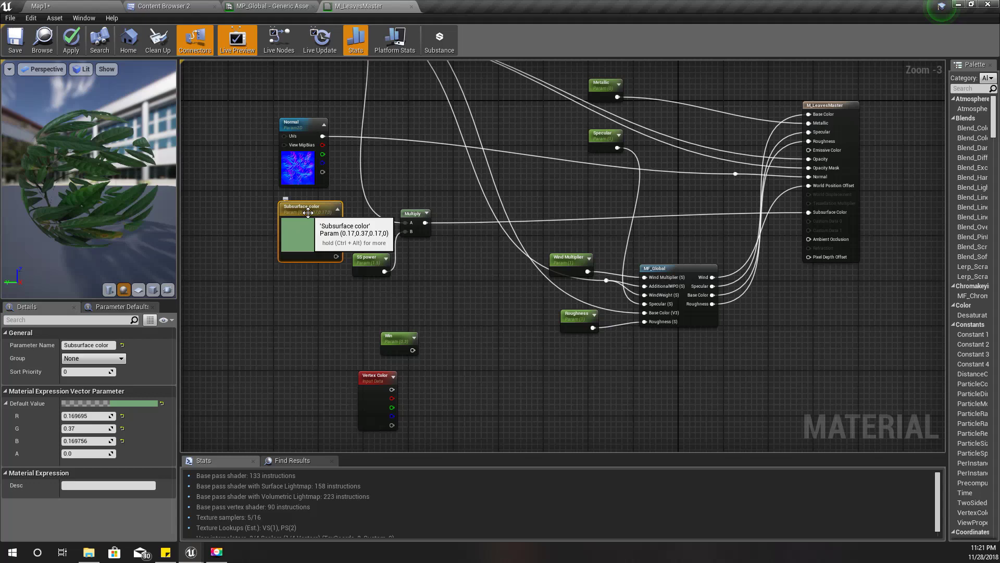
pyautogui.scroll(3, 308, 212)
pyautogui.press('Delete')
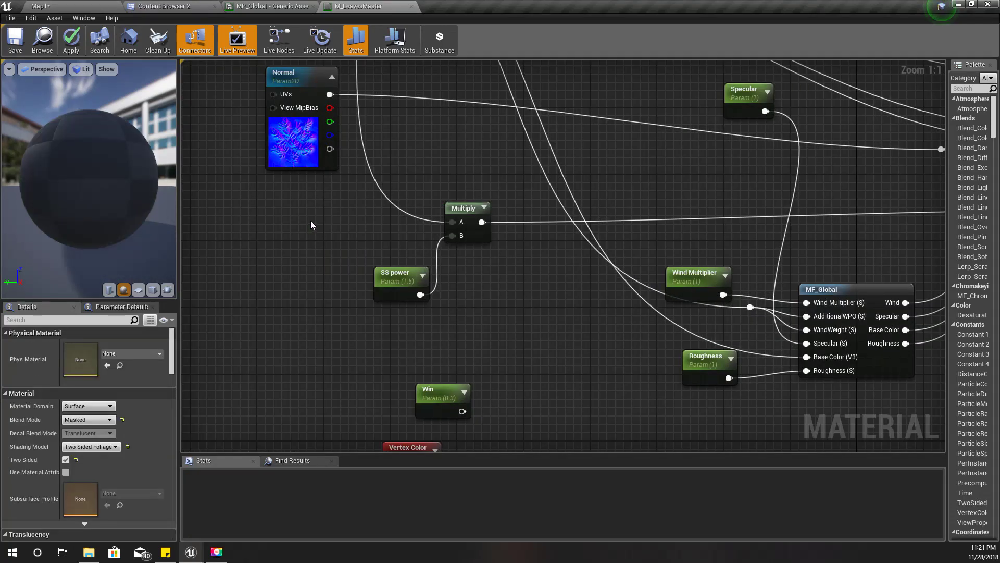
# Add a VectorParameter node below the Normal texture node and name it Autumn Color.
pyautogui.rightClick(310, 221)
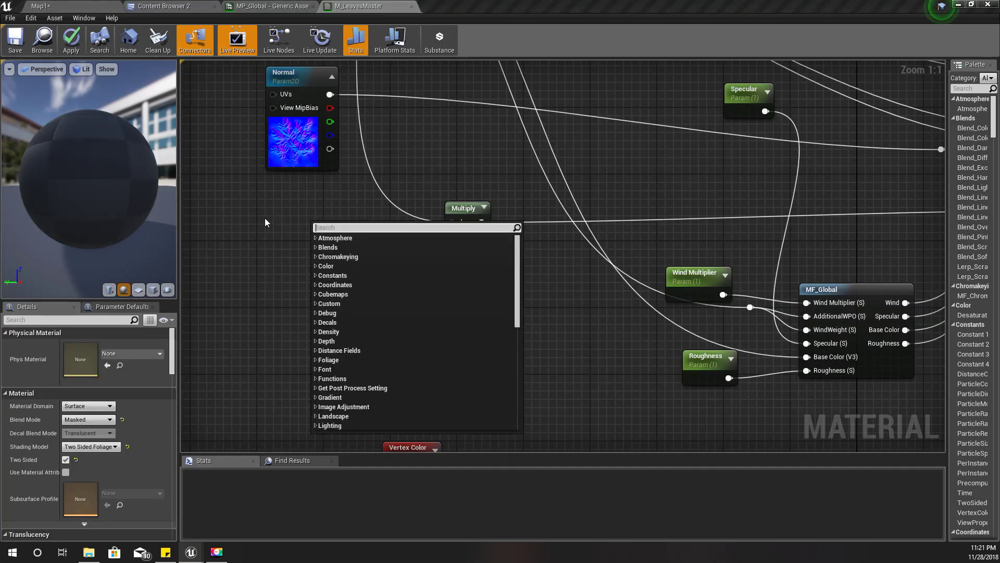
pyautogui.write('par')
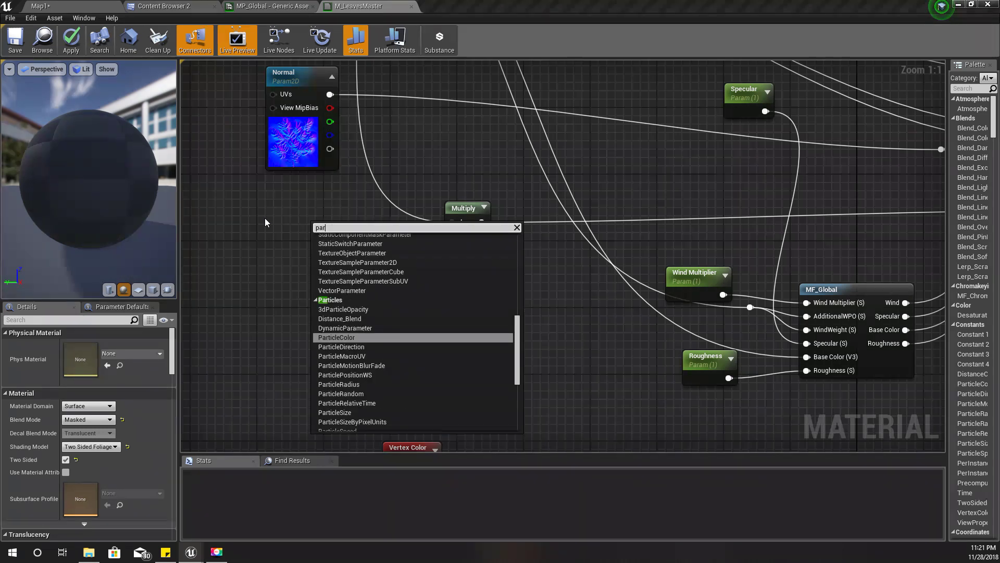
pyautogui.write('amete')
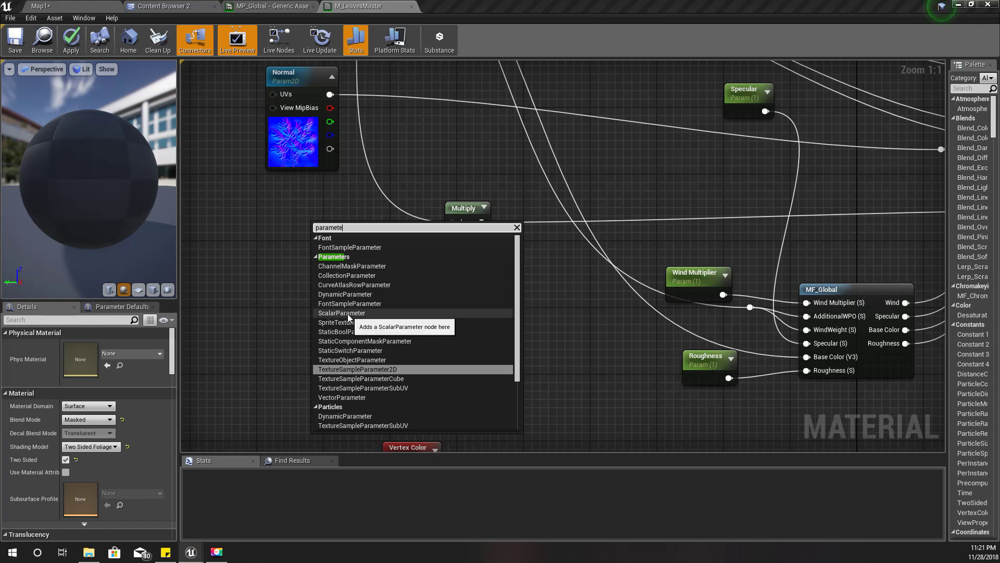
pyautogui.click(358, 395)
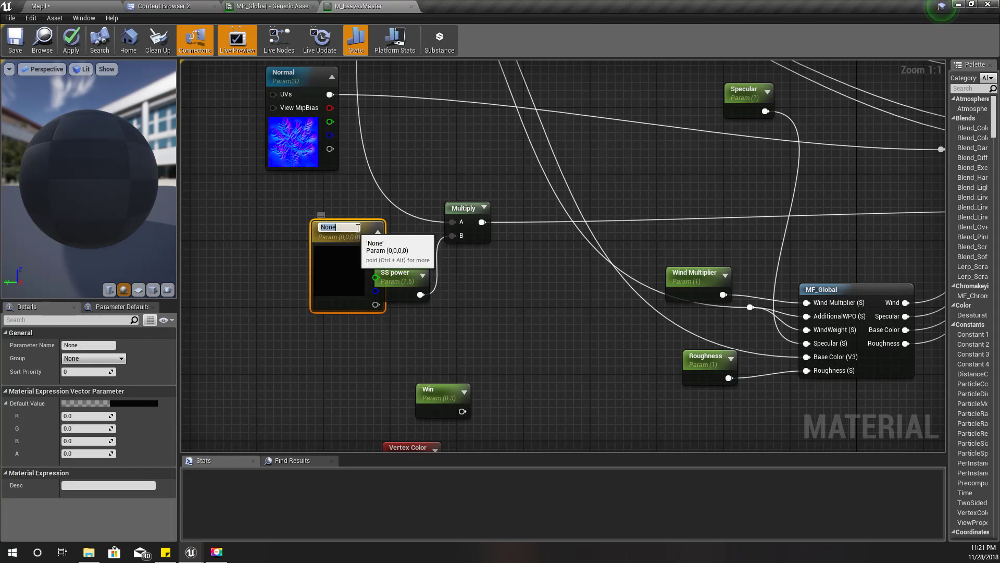
pyautogui.moveTo(349, 243); pyautogui.dragTo(303, 230)
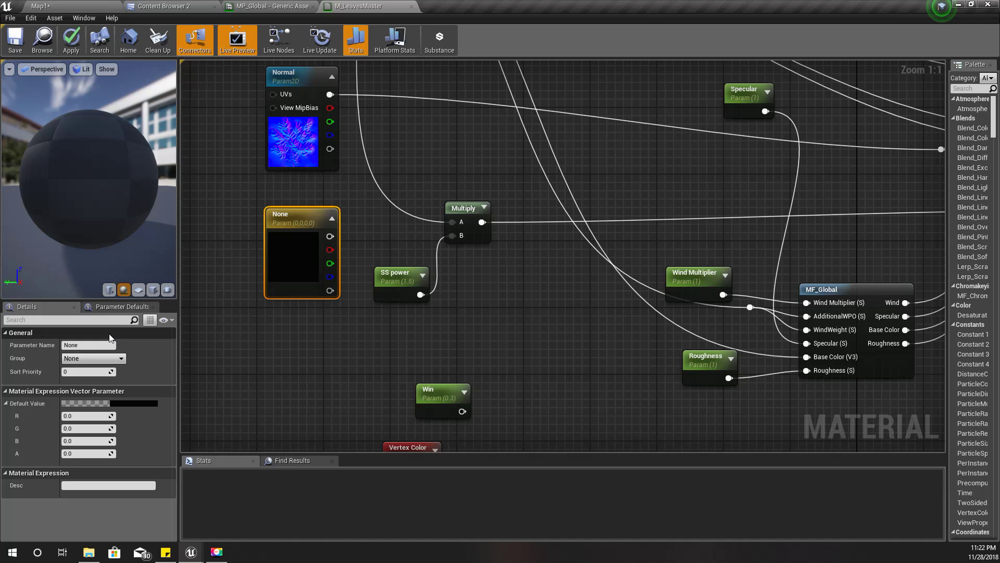
pyautogui.click(89, 344)
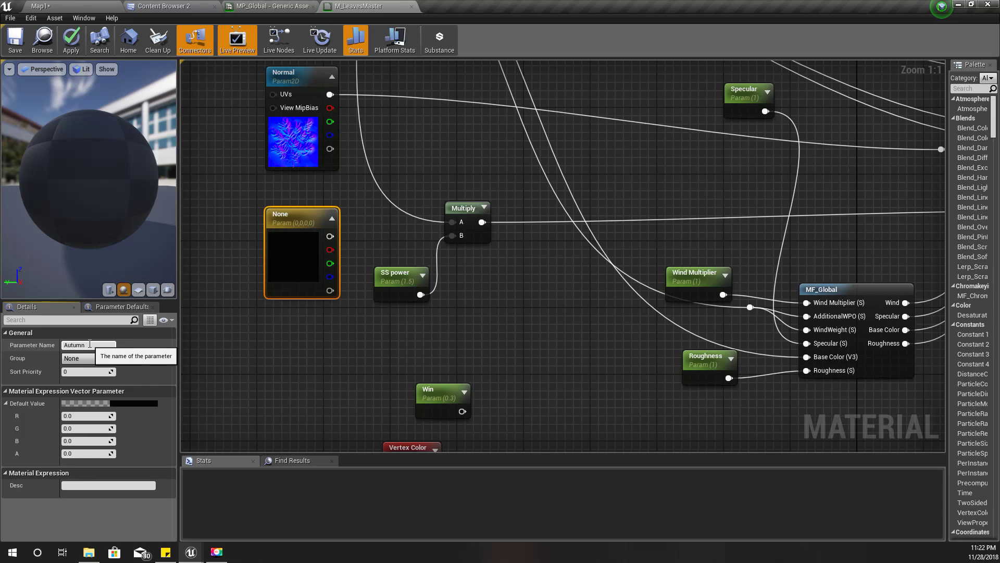
pyautogui.write('AutumnColor')
pyautogui.press('Return')
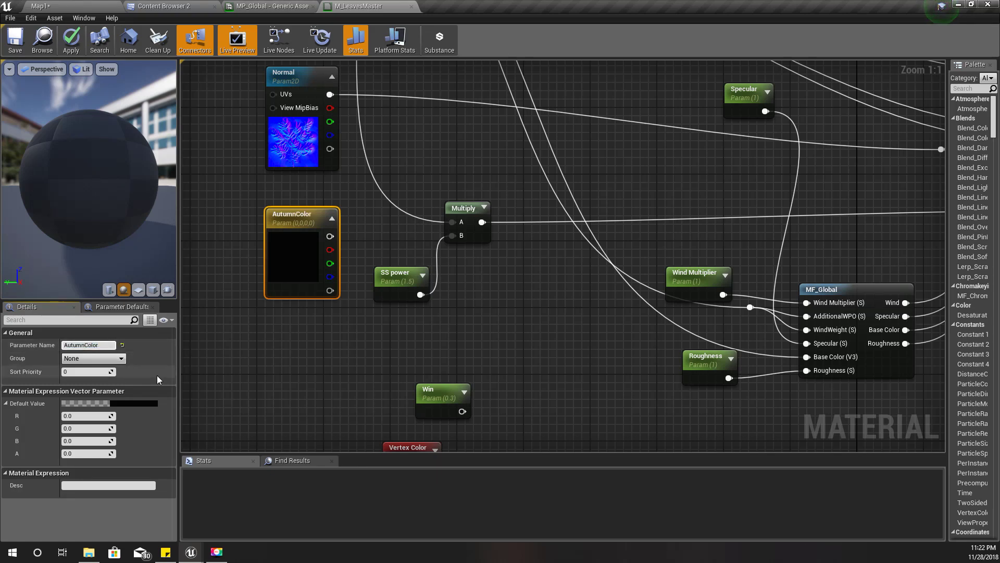
# Set the Autumn Color parameter's default to a golden yellow of about R 0.745, G 0.582, B 0.009.
pyautogui.doubleClick(292, 255)
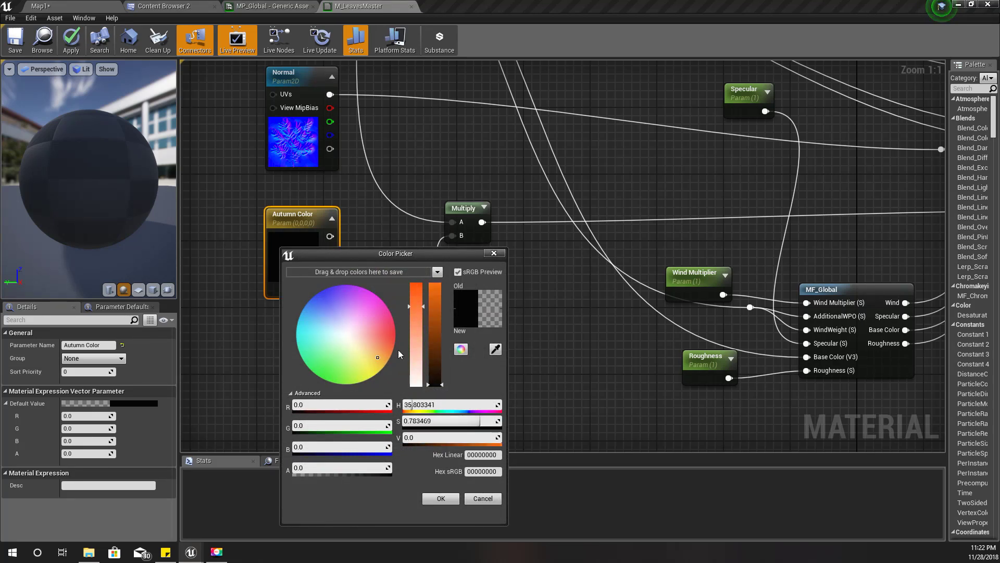
pyautogui.moveTo(384, 358)
pyautogui.mouseDown()
pyautogui.moveTo(371, 380)
pyautogui.moveTo(380, 370)
pyautogui.mouseUp()
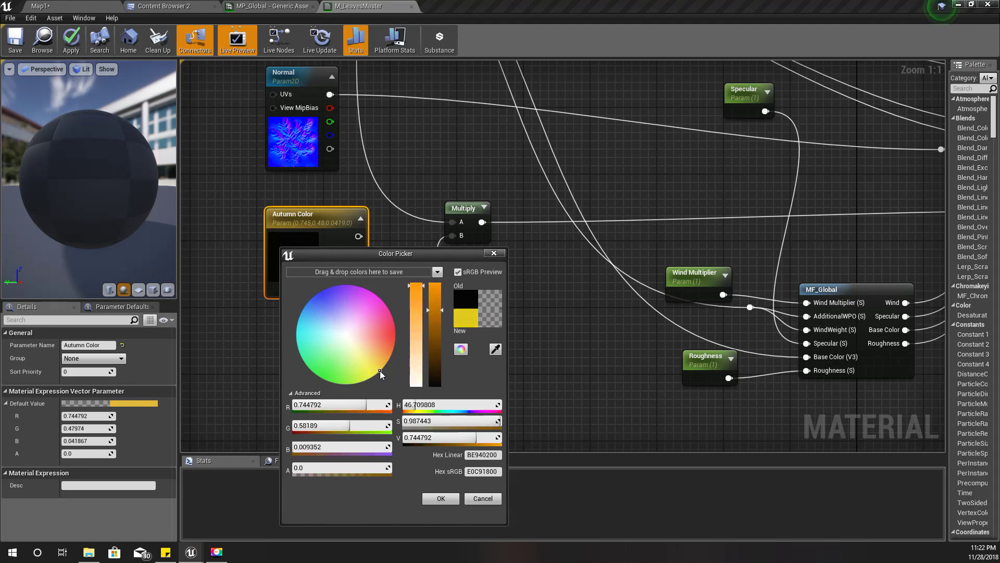
pyautogui.click(441, 498)
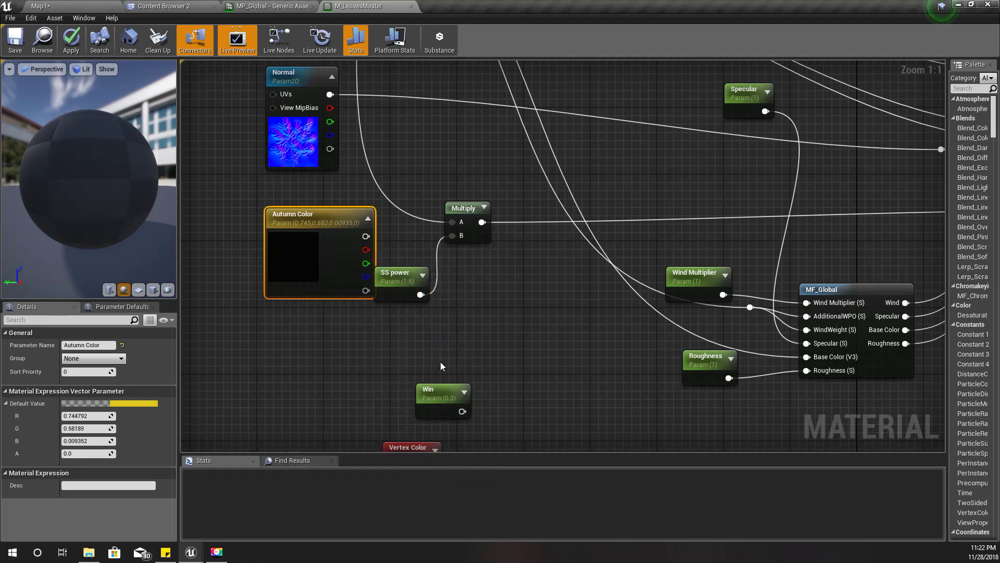
pyautogui.moveTo(500, 313); pyautogui.dragTo(445, 364, button='right')
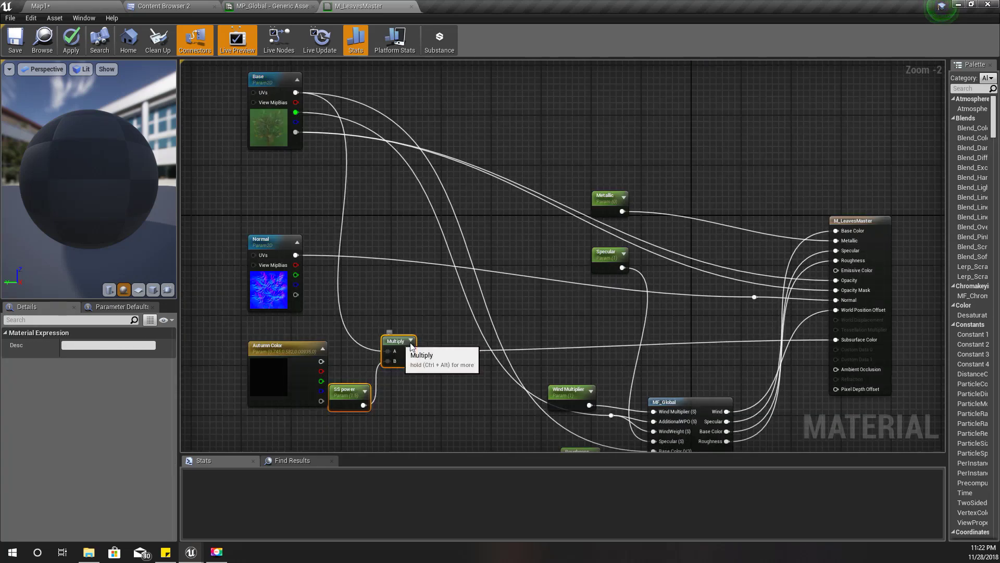
# Move the Multiply and SS power nodes away from Autumn Color and shift the Normal texture node up to free space.
pyautogui.moveTo(400, 344); pyautogui.dragTo(453, 348)
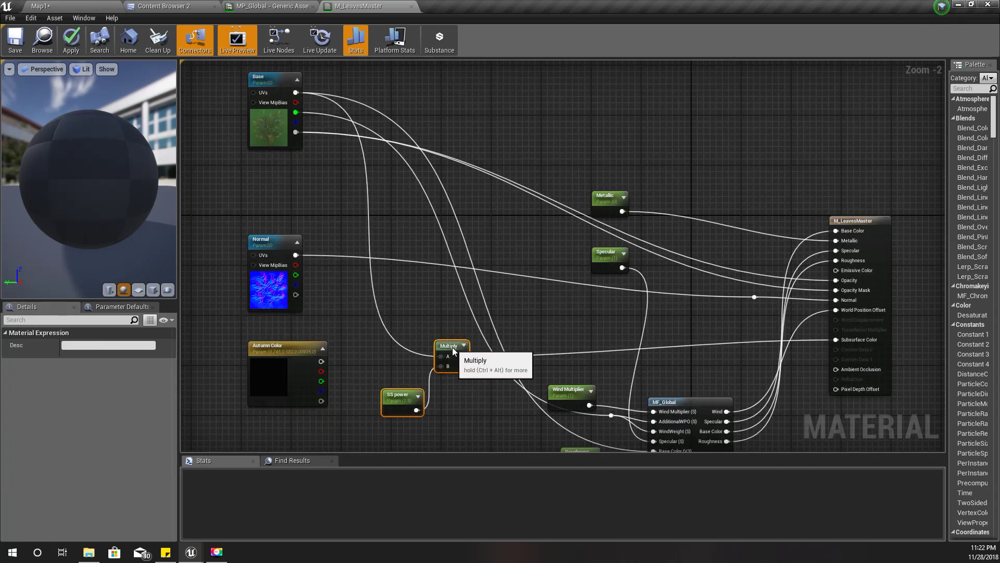
pyautogui.scroll(1, 453, 351)
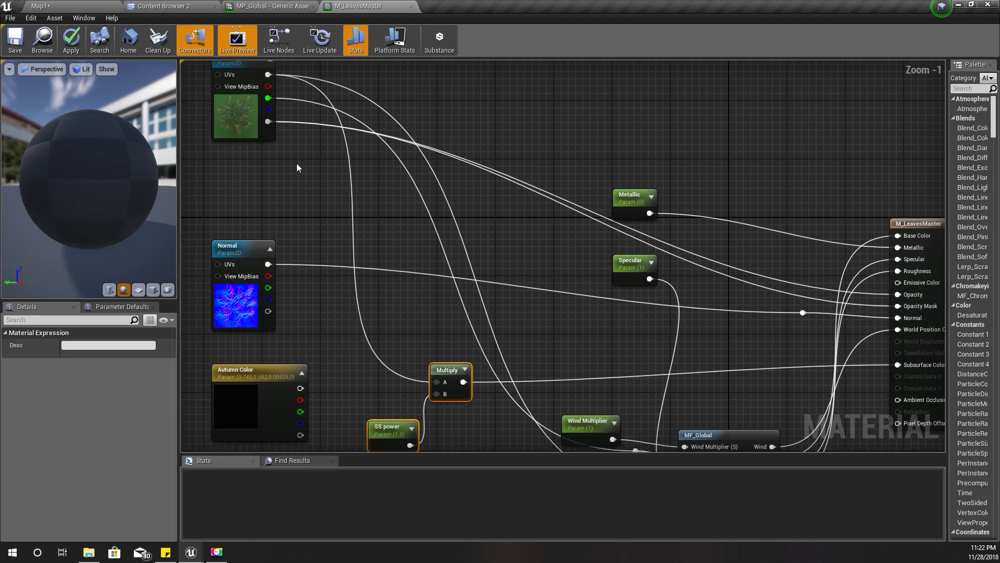
pyautogui.scroll(1, 296, 165)
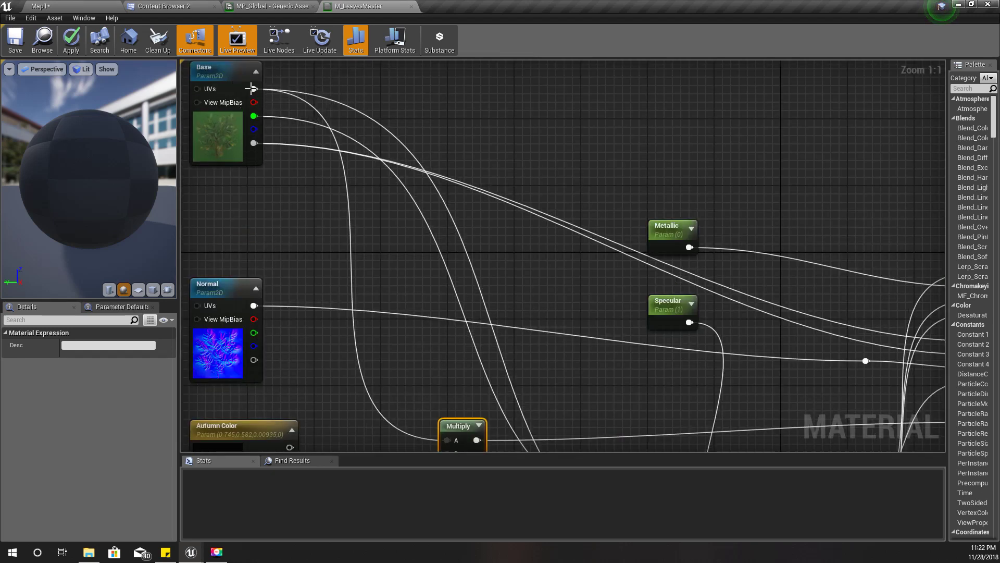
pyautogui.moveTo(358, 437); pyautogui.dragTo(321, 236, button='right')
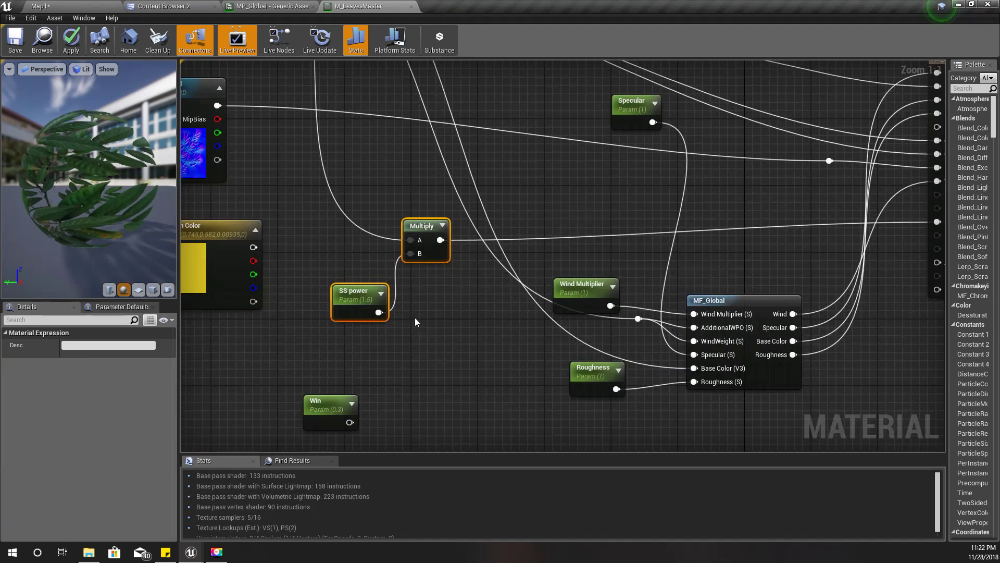
pyautogui.click(384, 313)
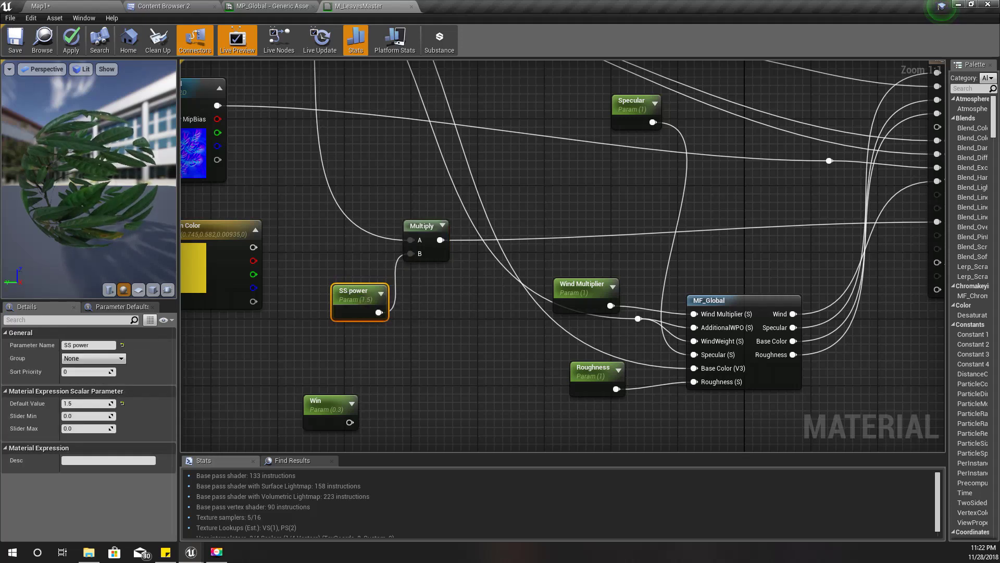
pyautogui.moveTo(450, 302); pyautogui.dragTo(457, 335, button='right')
pyautogui.scroll(-2, 507, 399)
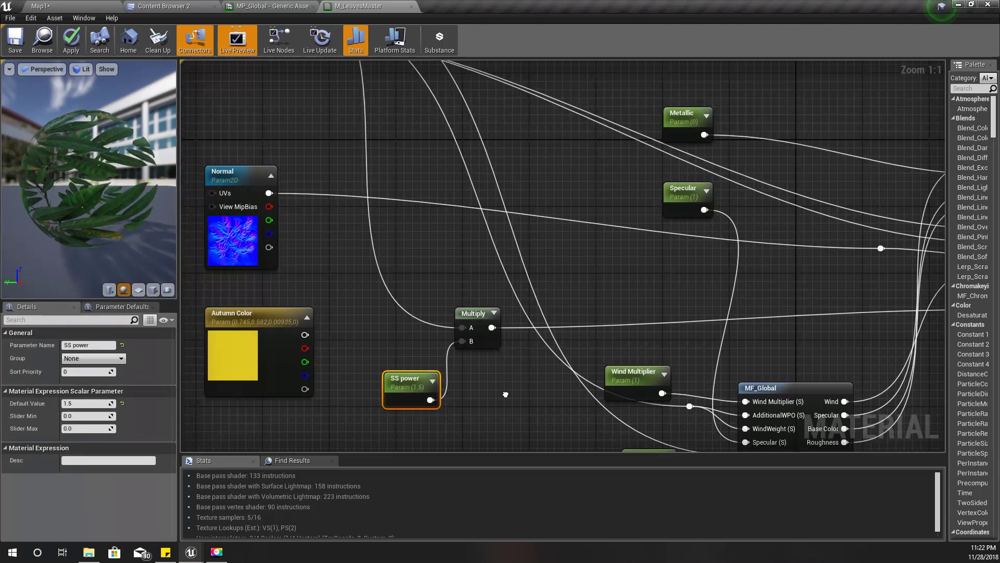
pyautogui.moveTo(511, 424); pyautogui.dragTo(493, 319)
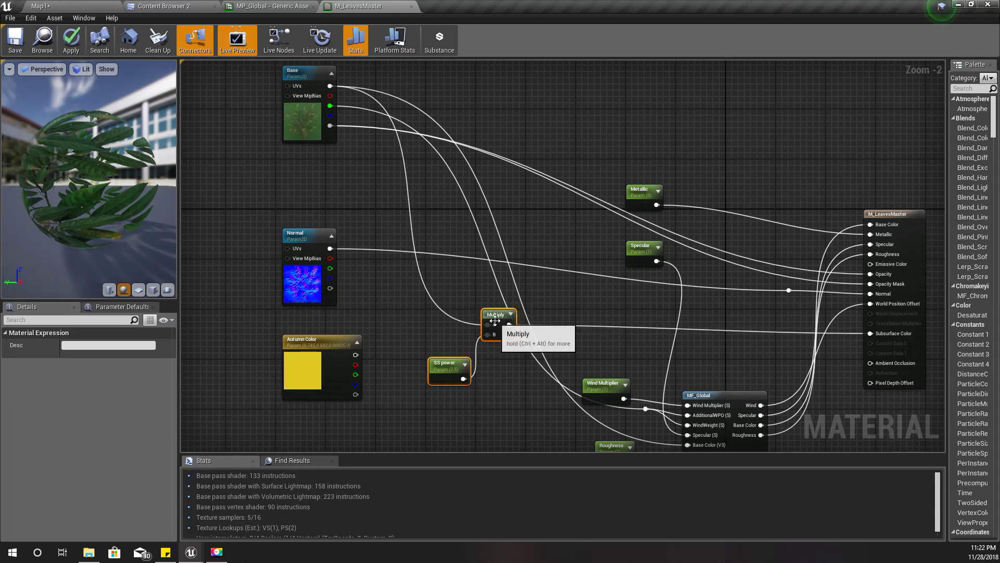
pyautogui.moveTo(321, 236); pyautogui.dragTo(308, 174)
# Add a LinearInterpolate node with Base's colour in A and Autumn Color in B, and feed its result into Multiply's A input.
pyautogui.moveTo(329, 86); pyautogui.dragTo(392, 314)
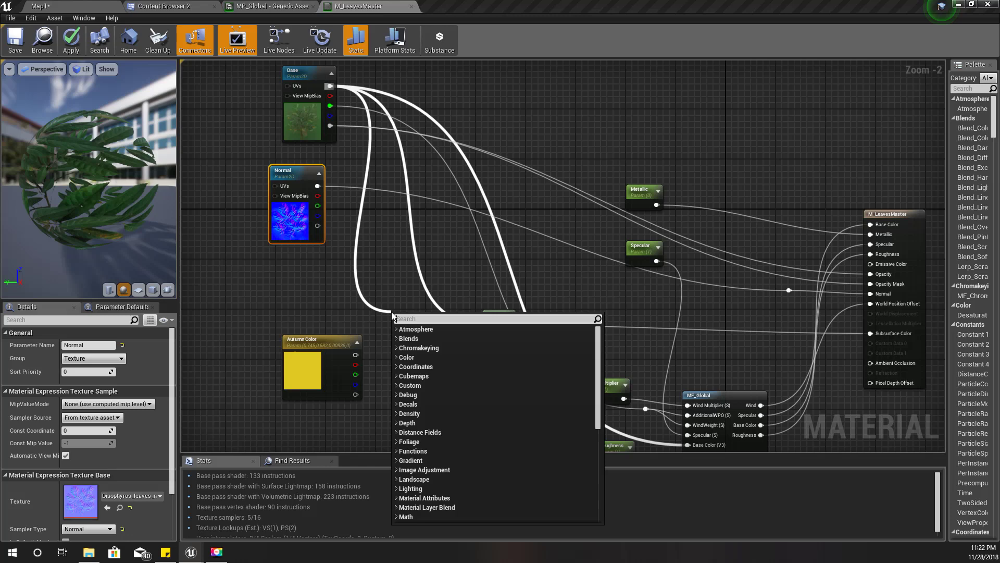
pyautogui.write('lerp')
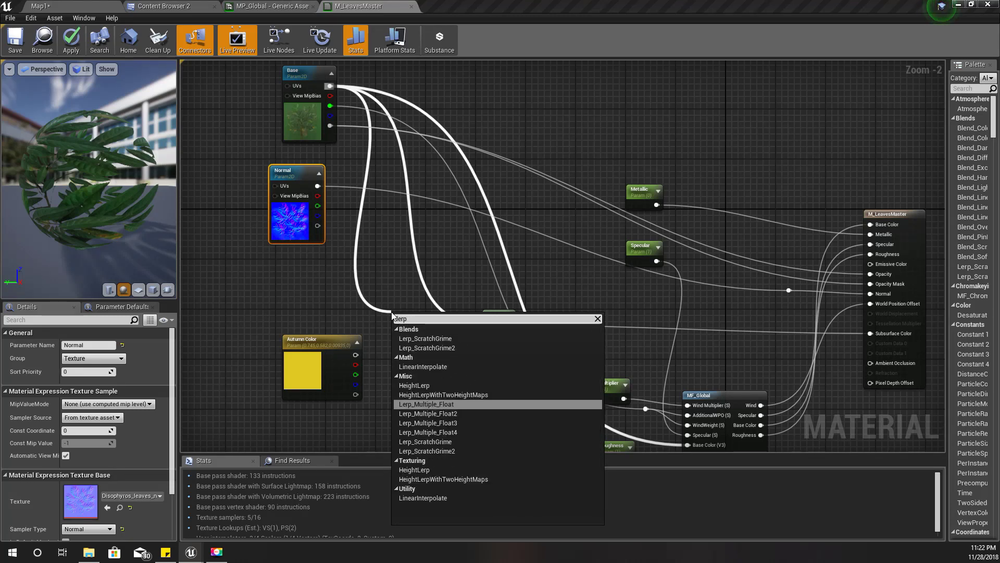
pyautogui.click(418, 498)
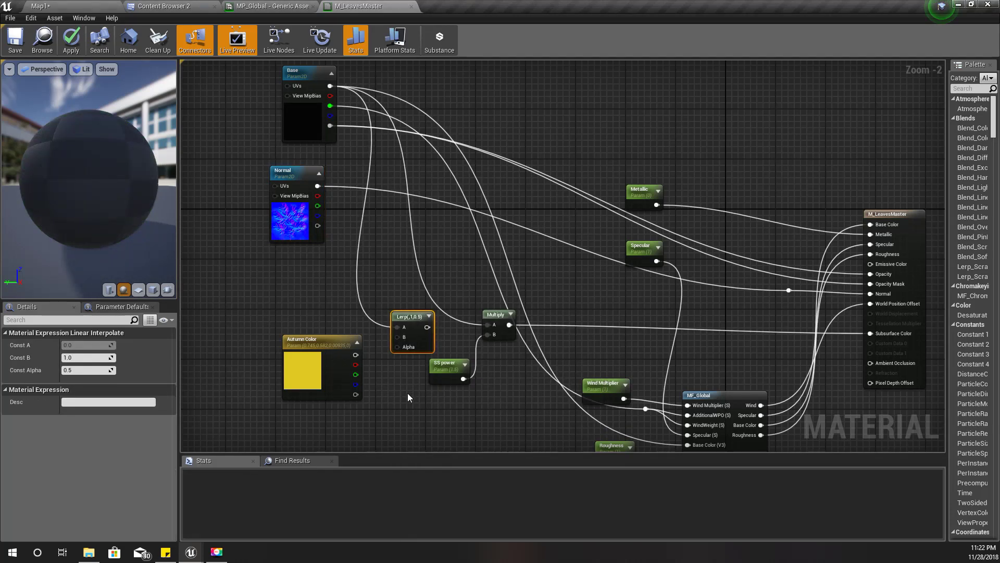
pyautogui.scroll(2, 385, 395)
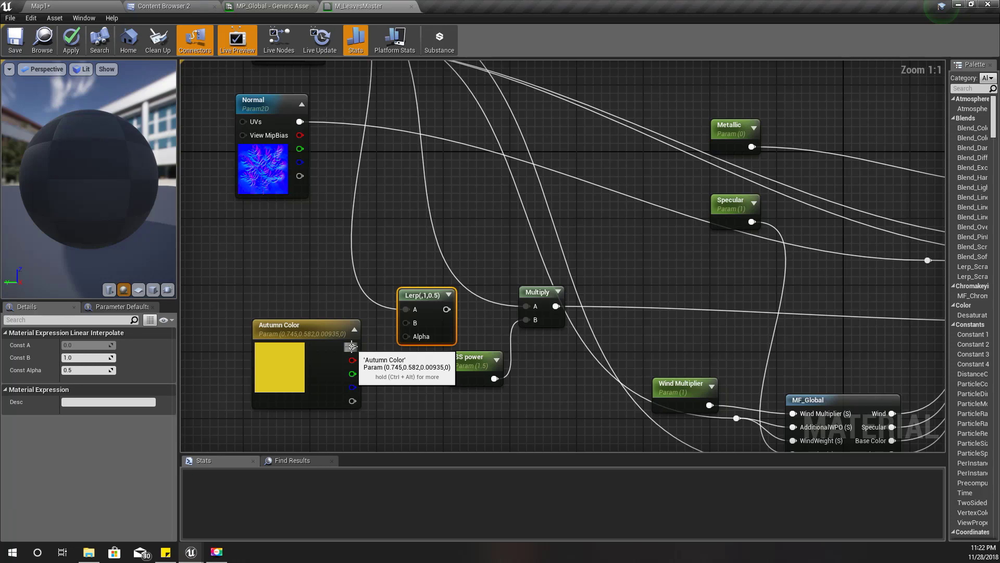
pyautogui.moveTo(443, 309); pyautogui.dragTo(533, 307)
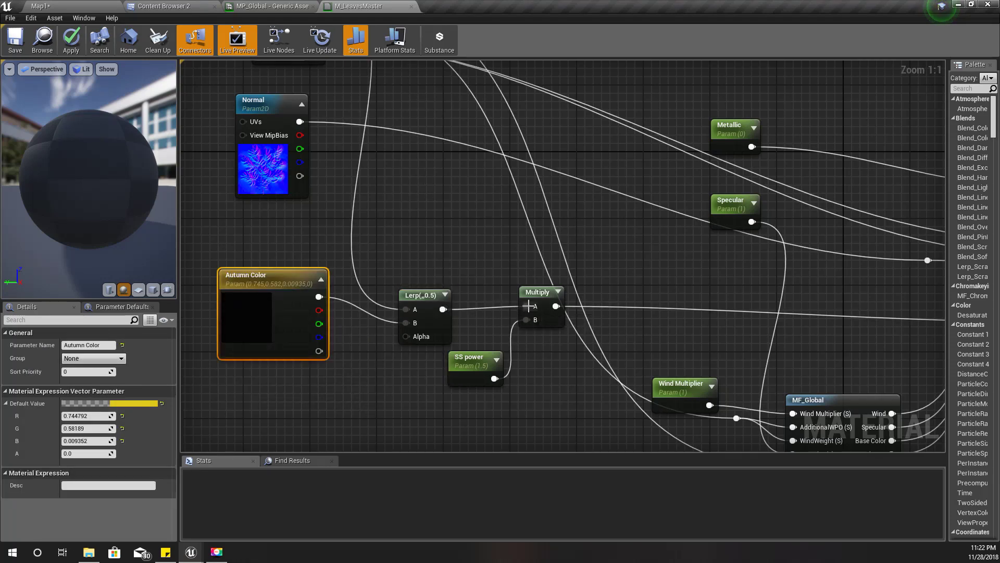
pyautogui.moveTo(389, 374); pyautogui.dragTo(467, 339, button='right')
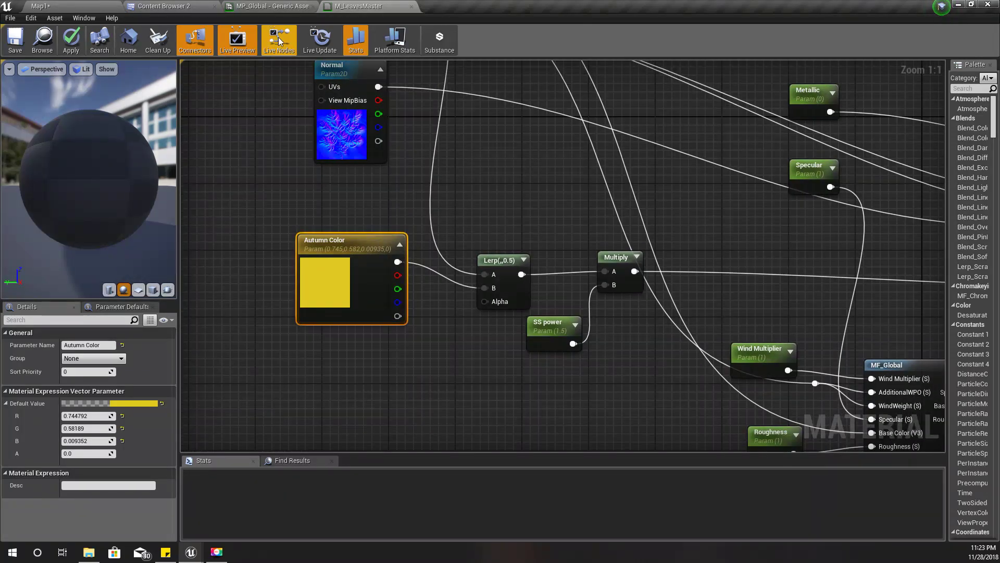
# Add a CollectionParameter node below Autumn Color and assign it the Autumn parameter of the MP_Global collection.
pyautogui.click(271, 6)
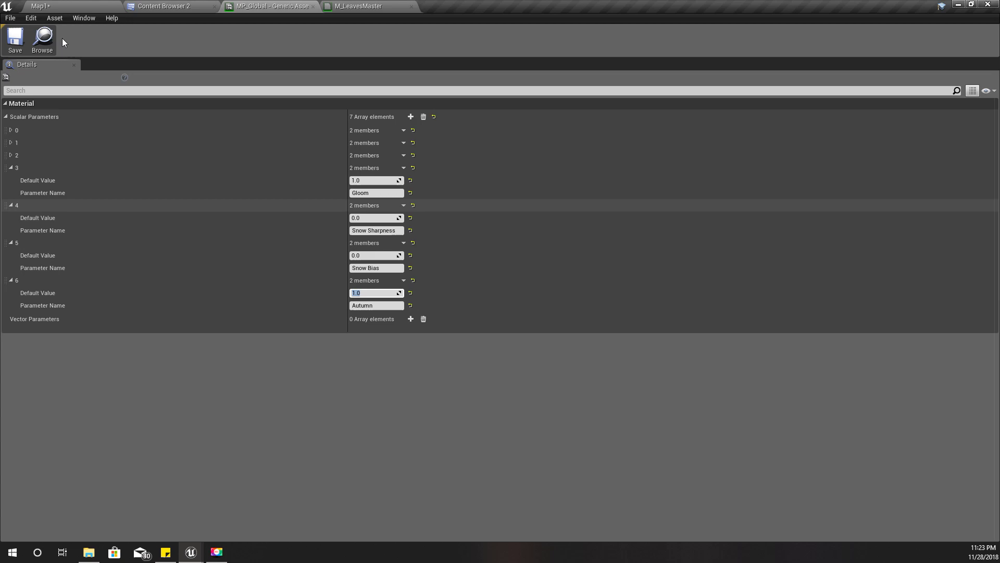
pyautogui.click(65, 6)
pyautogui.click(266, 5)
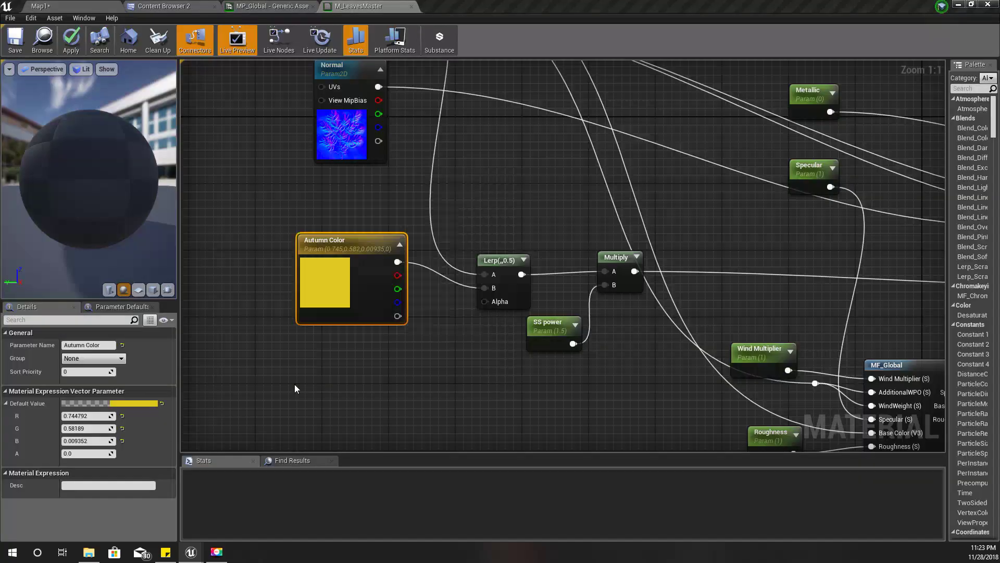
pyautogui.press('Return')
pyautogui.moveTo(317, 352); pyautogui.dragTo(301, 315, button='right')
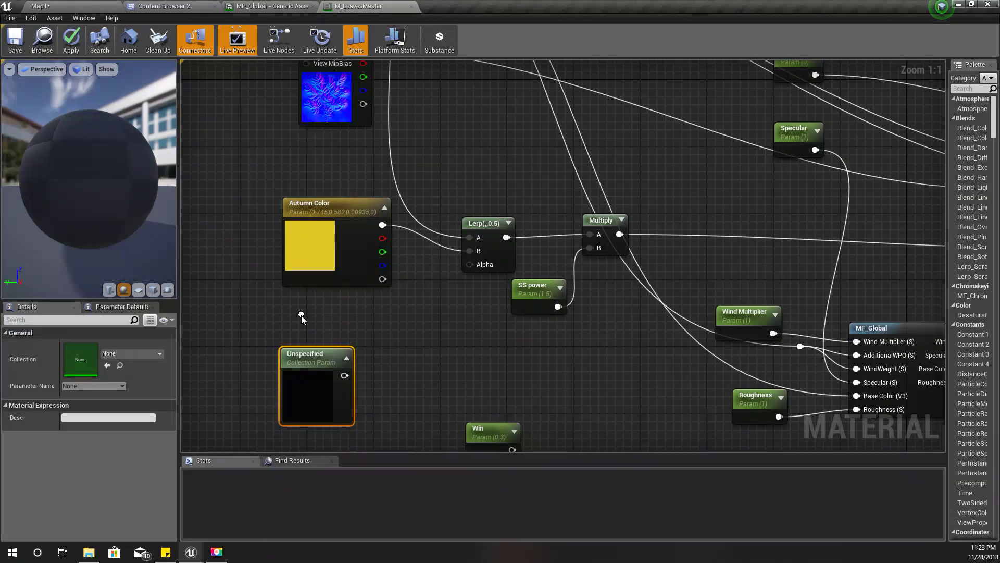
pyautogui.click(130, 354)
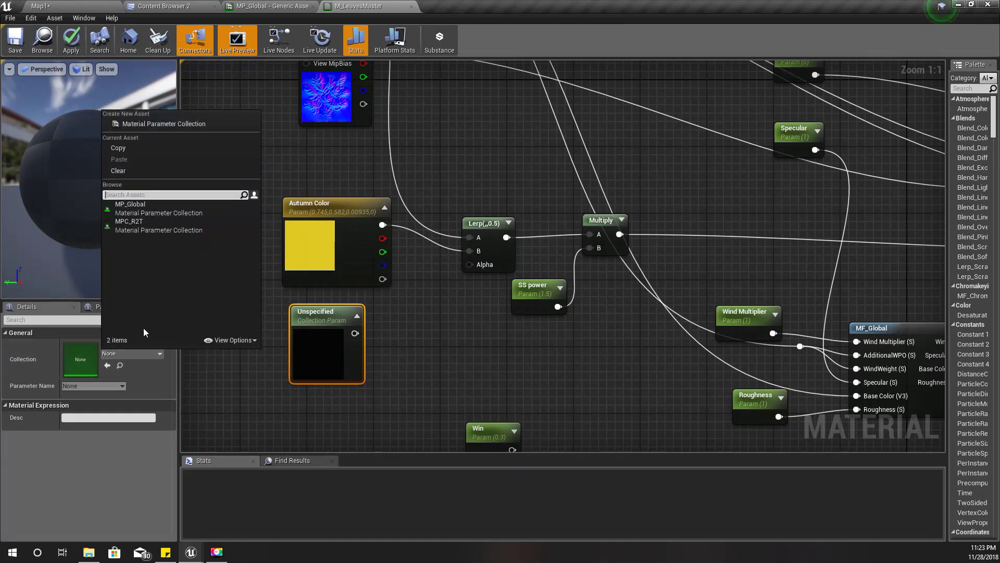
pyautogui.click(143, 208)
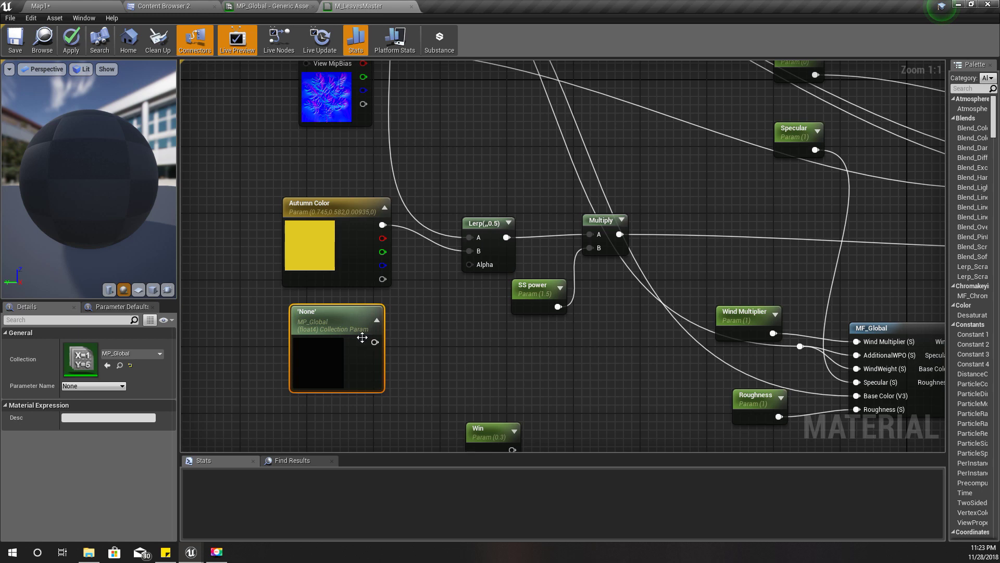
pyautogui.click(94, 386)
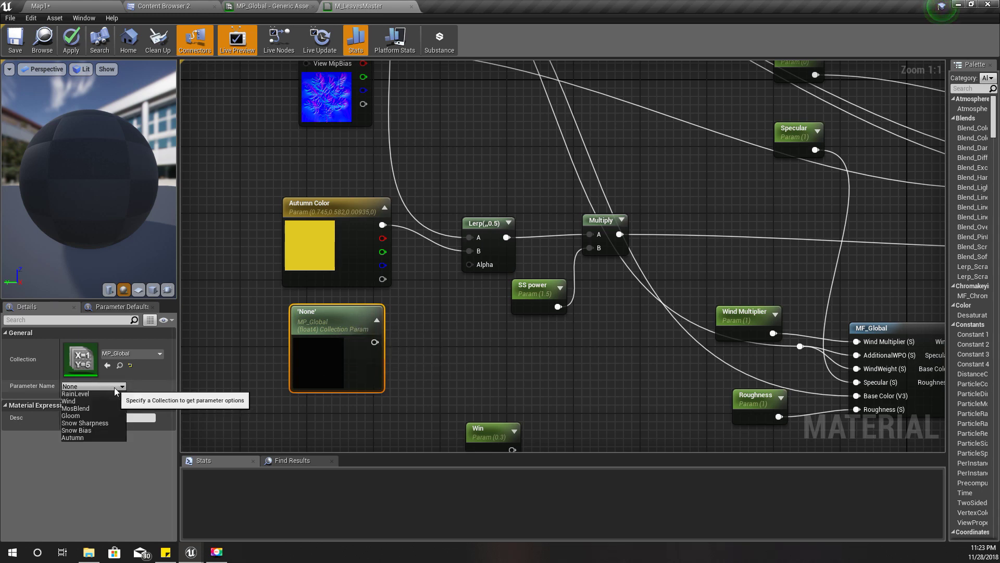
pyautogui.click(72, 437)
# Connect the Autumn collection parameter to the Lerp's Alpha and apply the material to preview it on the level's foliage.
pyautogui.click(72, 5)
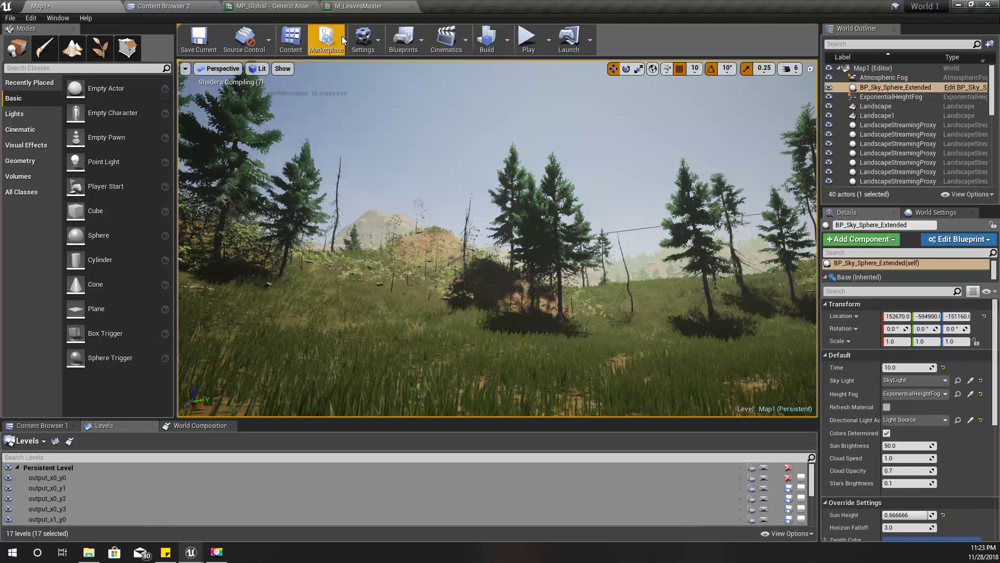
pyautogui.moveTo(375, 342); pyautogui.dragTo(472, 263)
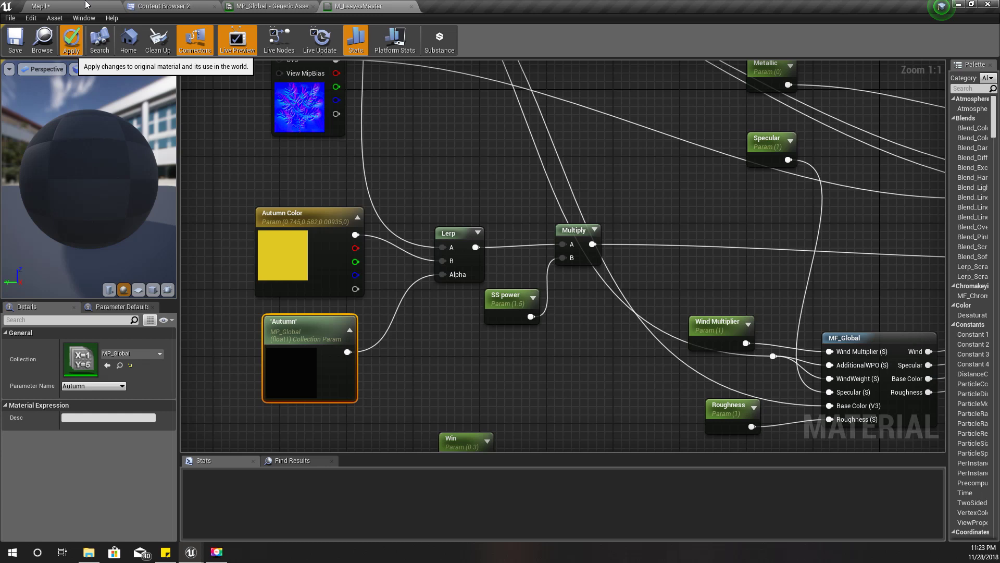
pyautogui.click(71, 40)
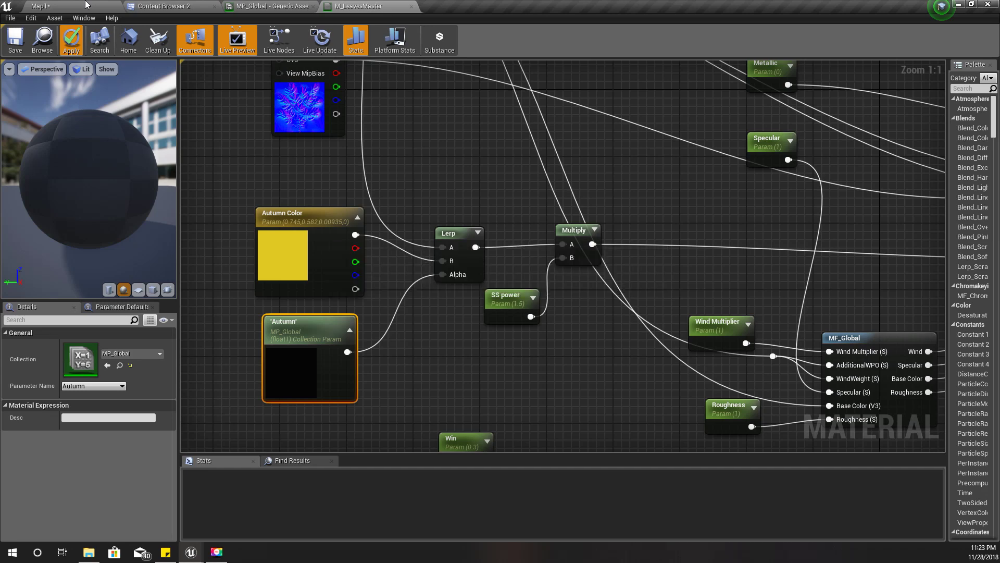
pyautogui.click(86, 5)
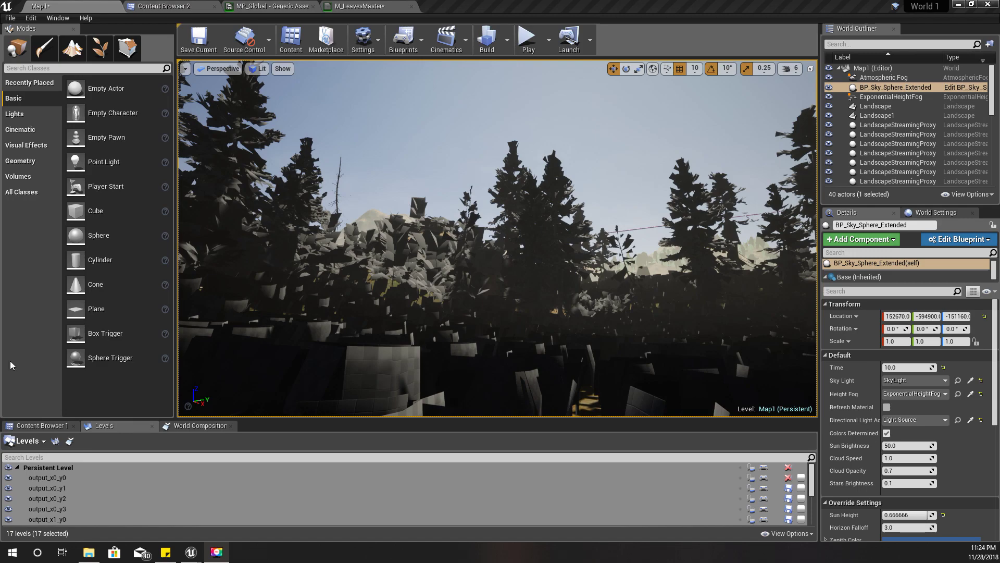
pyautogui.moveTo(323, 237); pyautogui.dragTo(654, 232, button='right')
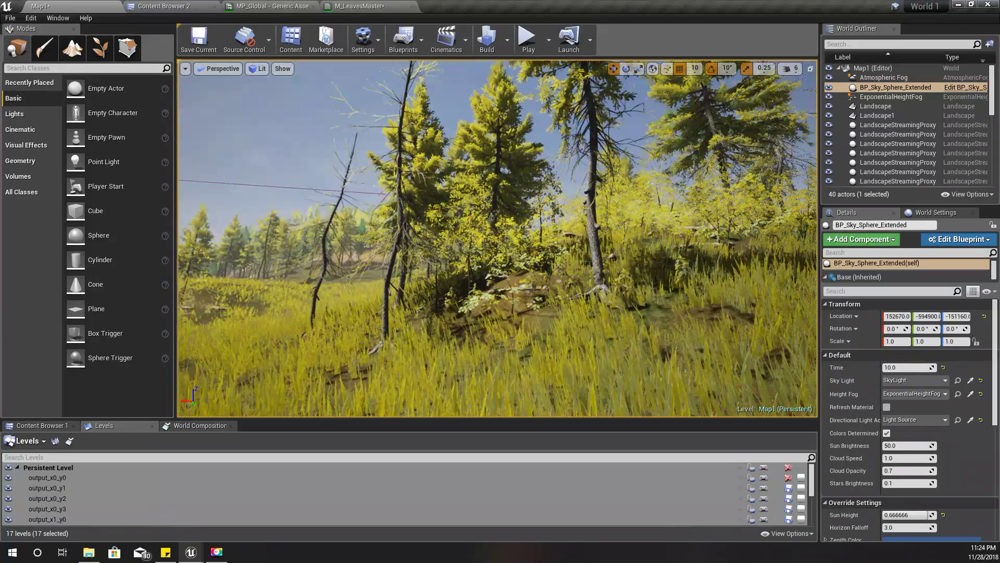
pyautogui.moveTo(250, 270); pyautogui.dragTo(416, 228, button='right')
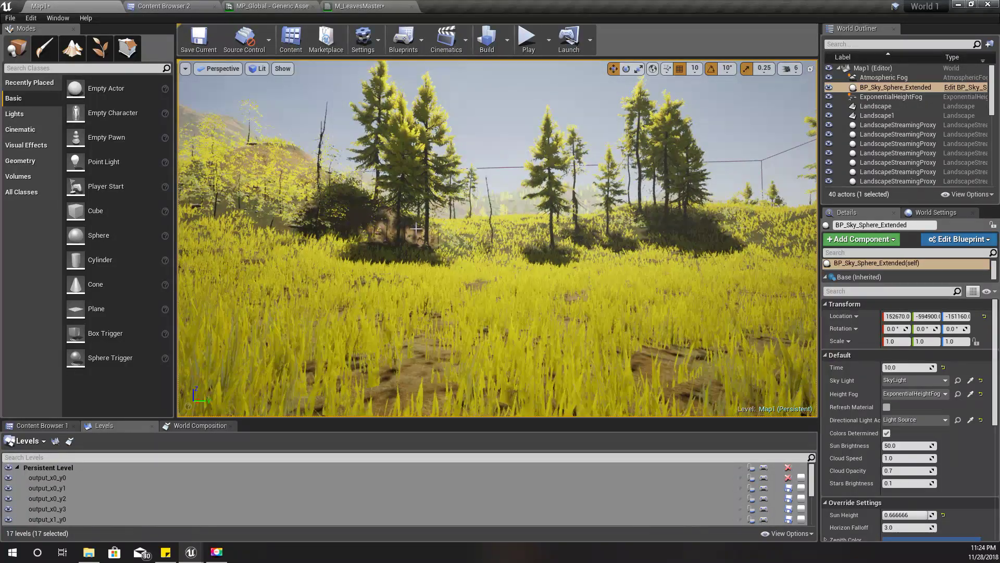
# Darken the Autumn Color default to about R 0.255, G 0.199, B 0.003 and apply the change to M_LeavesMaster.
pyautogui.click(368, 11)
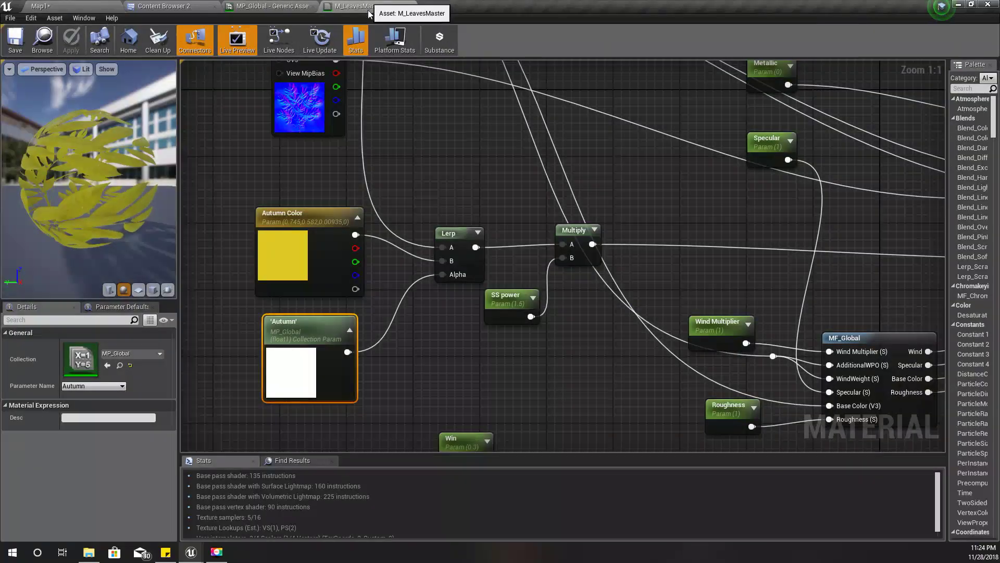
pyautogui.doubleClick(294, 249)
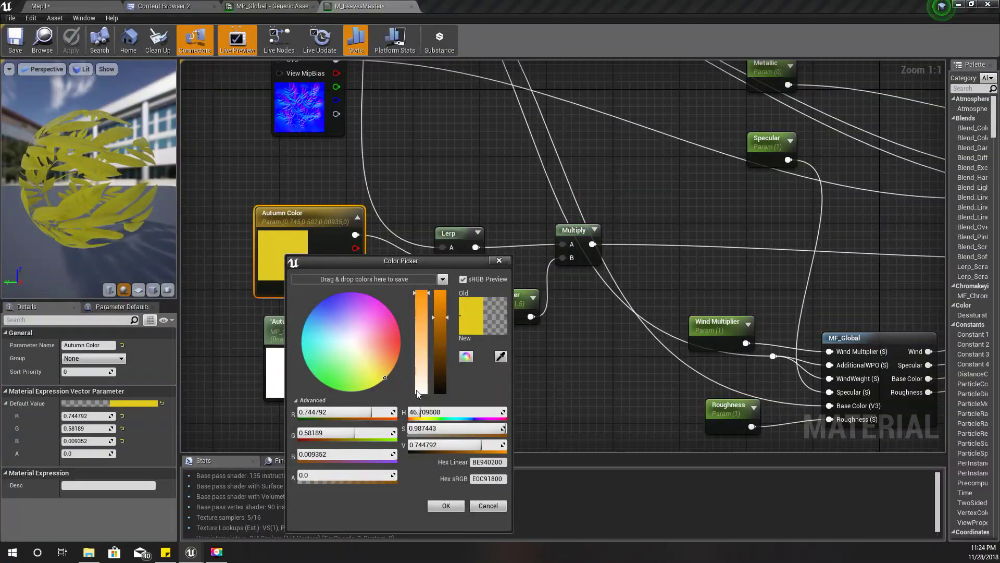
pyautogui.click(442, 336)
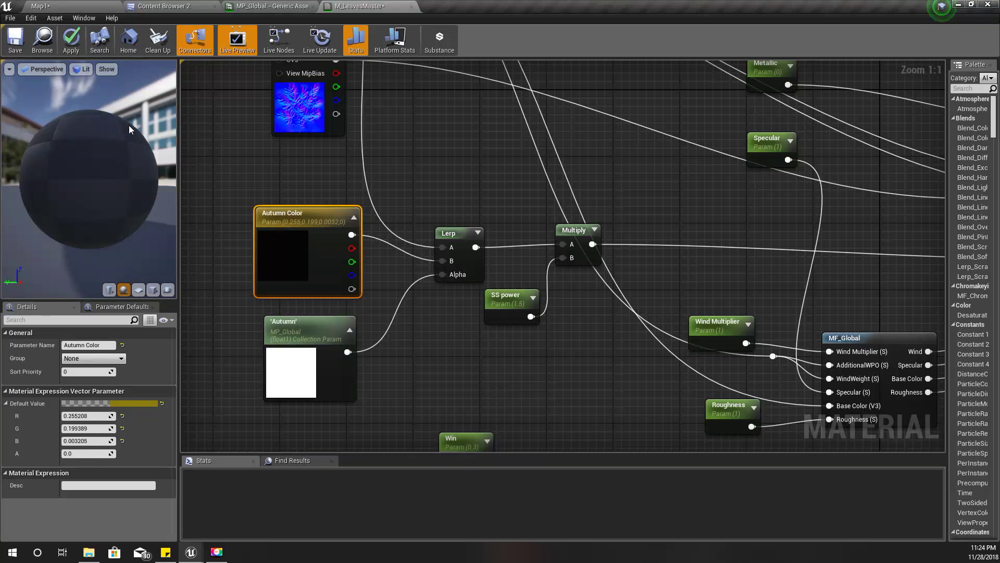
pyautogui.click(71, 41)
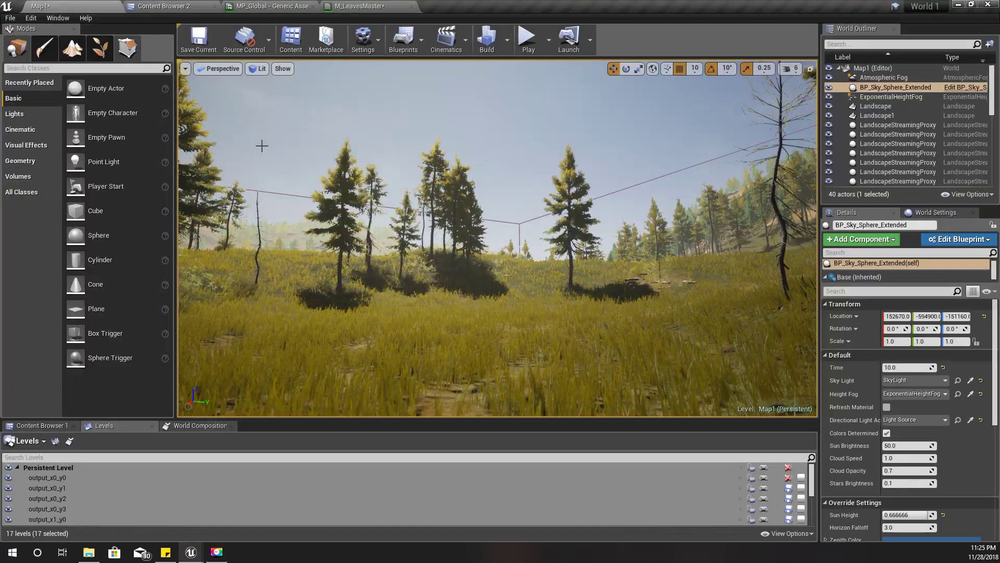
# Examine the darker autumn tint on the level's trees and grass from several directions in a full-screen viewport.
pyautogui.moveTo(455, 277); pyautogui.dragTo(473, 284, button='right')
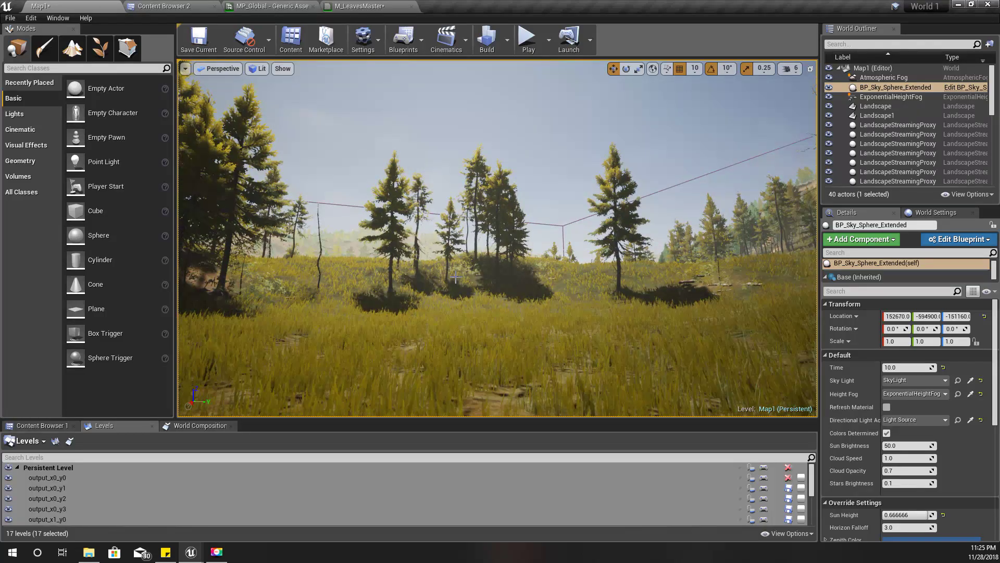
pyautogui.press('F11')
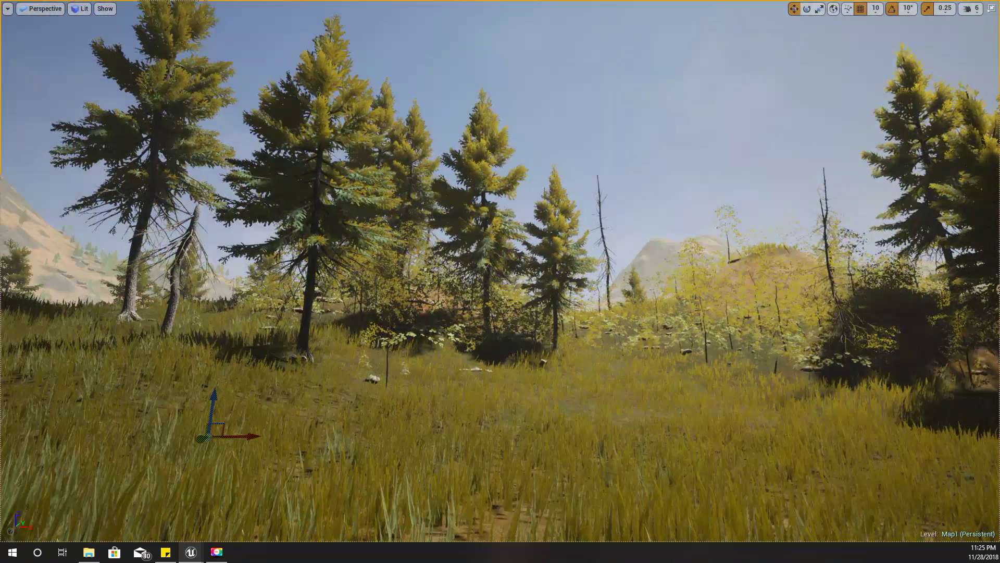
pyautogui.moveTo(500, 281); pyautogui.dragTo(740, 282, button='right')
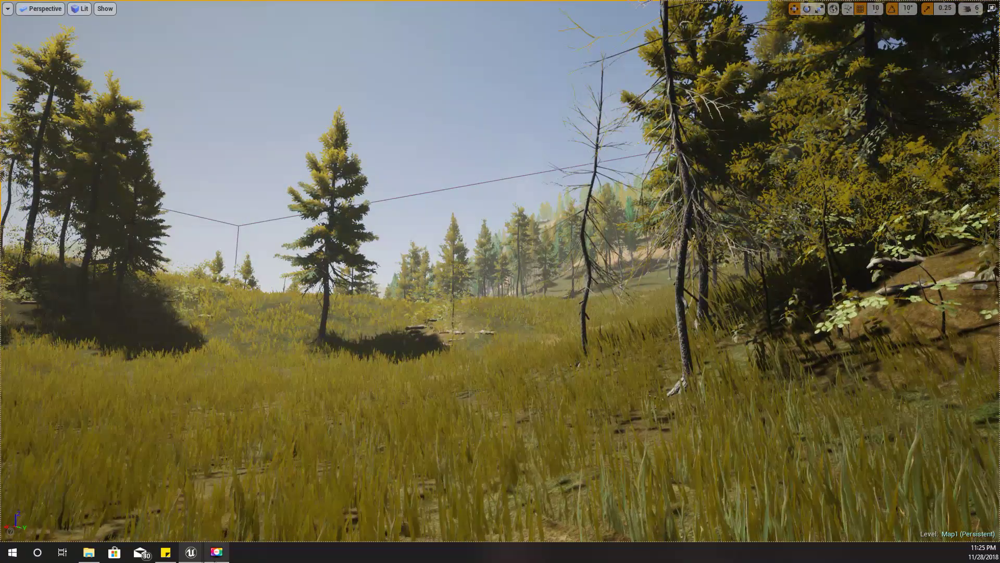
pyautogui.moveTo(374, 324); pyautogui.dragTo(310, 305, button='right')
pyautogui.moveTo(374, 323); pyautogui.dragTo(379, 349, button='right')
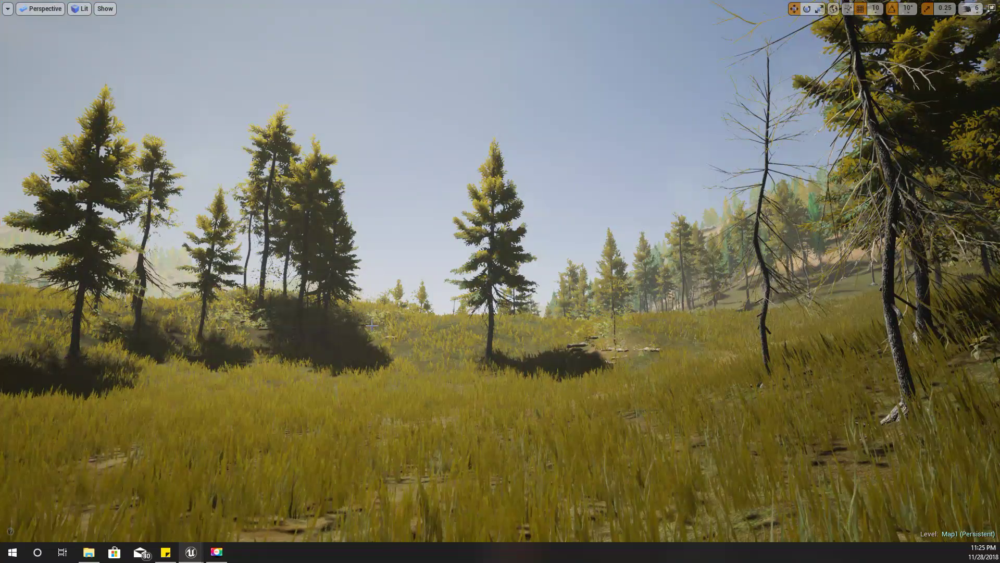
pyautogui.press('F11')
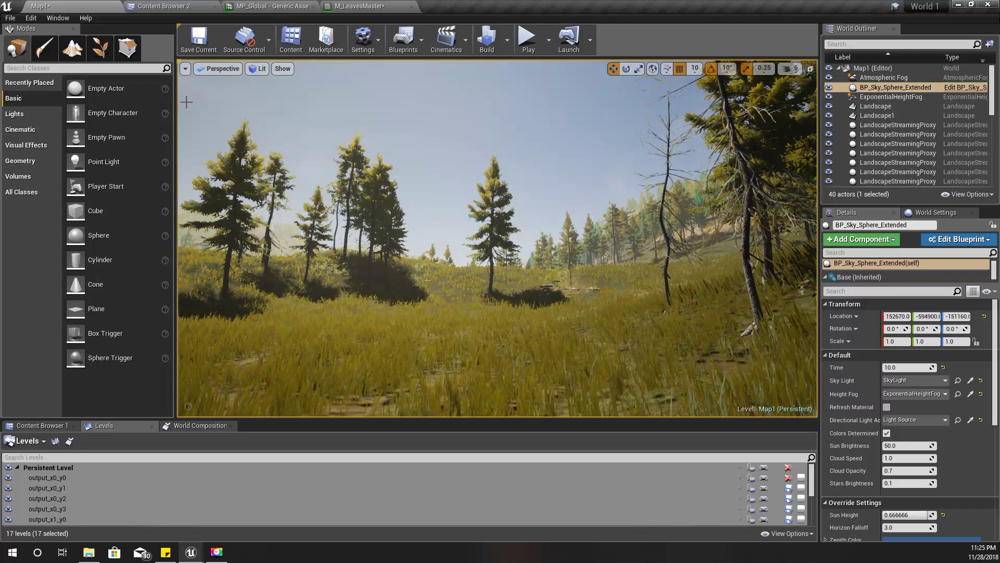
# Check the painted foliage types, including the mature pine, and look closely at the undergrowth plants between the trees.
pyautogui.click(100, 47)
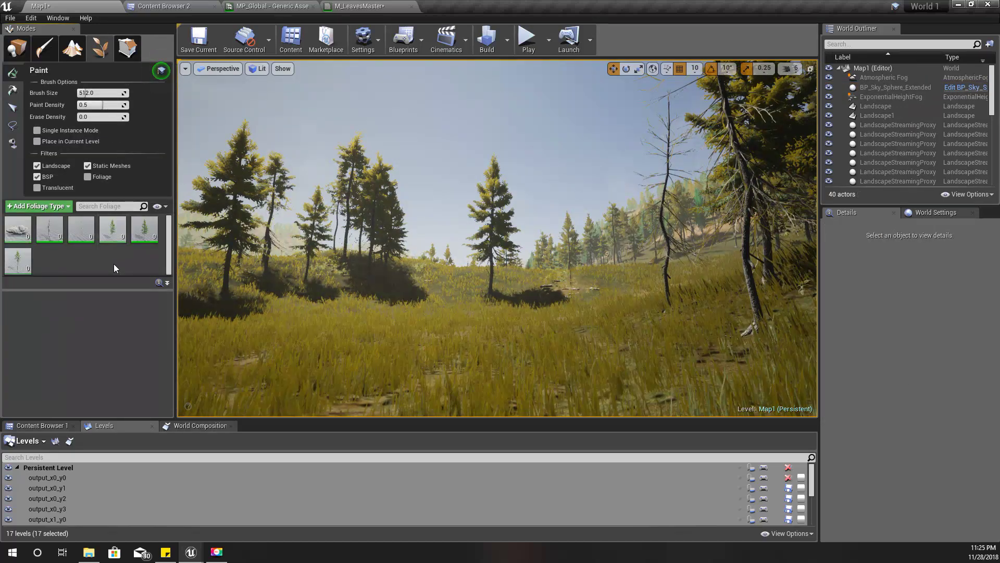
pyautogui.click(114, 240)
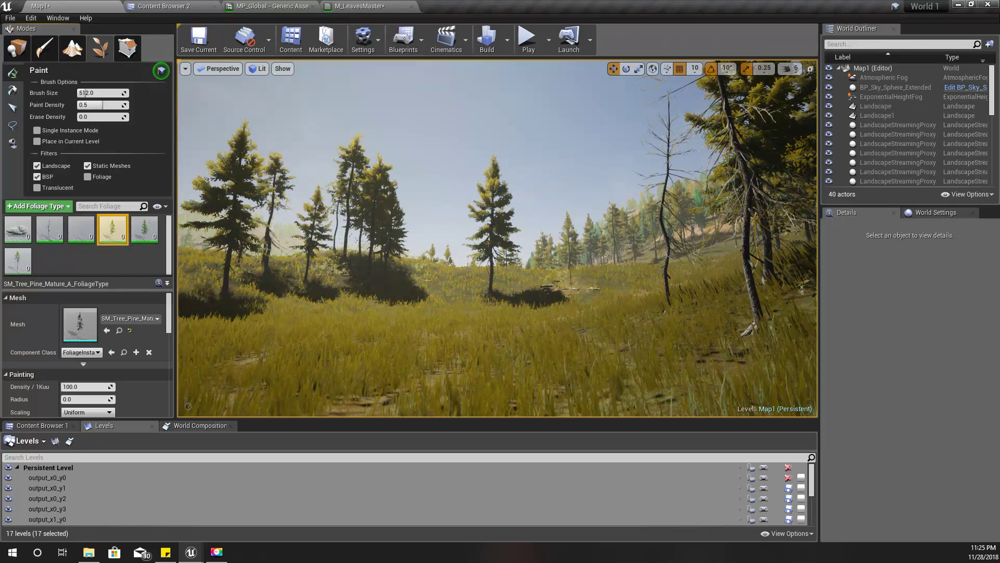
pyautogui.moveTo(513, 401); pyautogui.dragTo(639, 414, button='right')
pyautogui.press('w')
pyautogui.moveTo(561, 267)
pyautogui.mouseDown(button='right')
pyautogui.moveTo(678, 292)
pyautogui.moveTo(562, 267)
pyautogui.mouseUp(button='right')
pyautogui.click(16, 50)
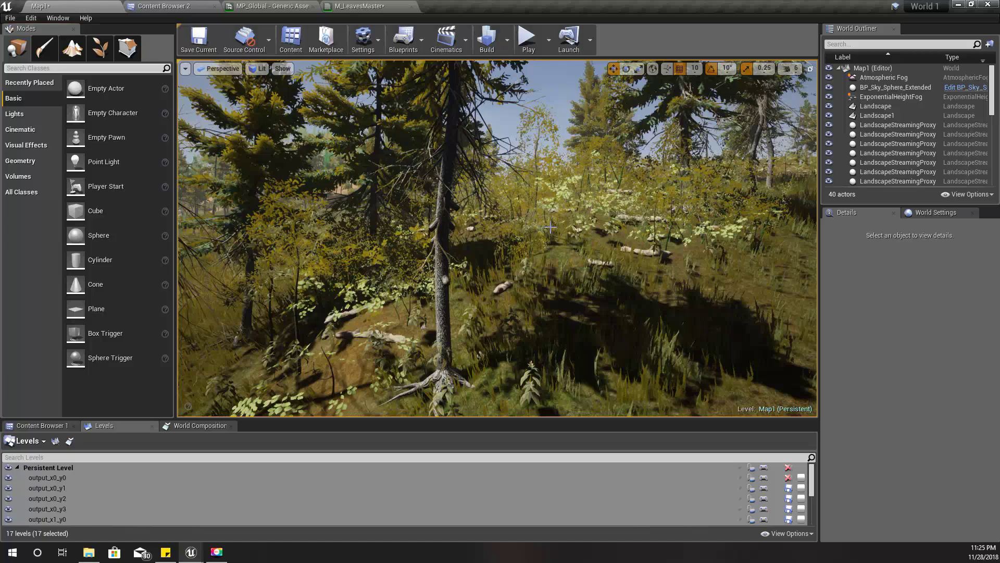
pyautogui.scroll(2, 616, 240)
pyautogui.moveTo(616, 240); pyautogui.dragTo(632, 243, button='right')
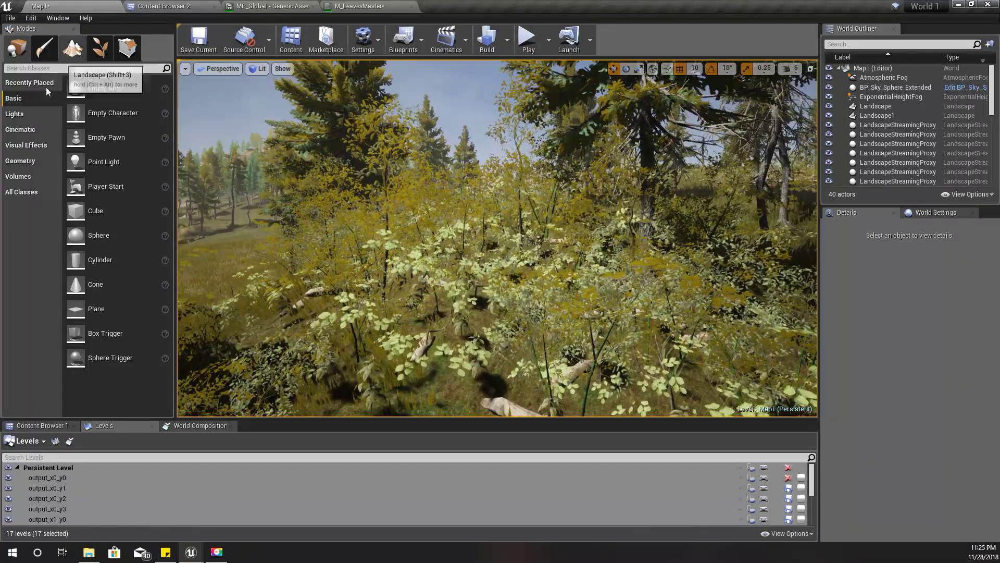
# Open the GT_2 grass type from the Foliage folder, its ficus1 mesh and that mesh's Ficus_branch_Inst material instance.
pyautogui.click(174, 8)
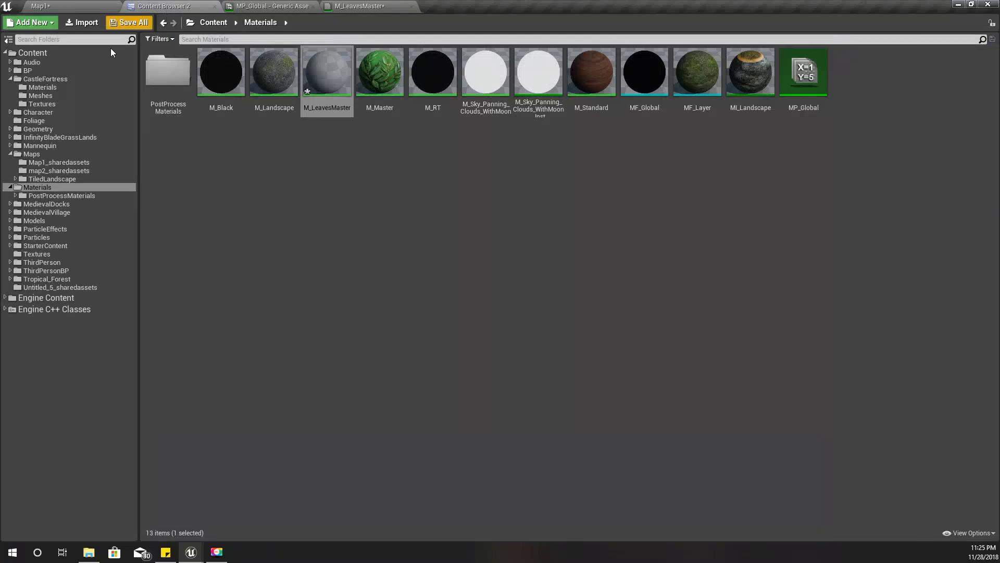
pyautogui.click(34, 70)
pyautogui.click(35, 120)
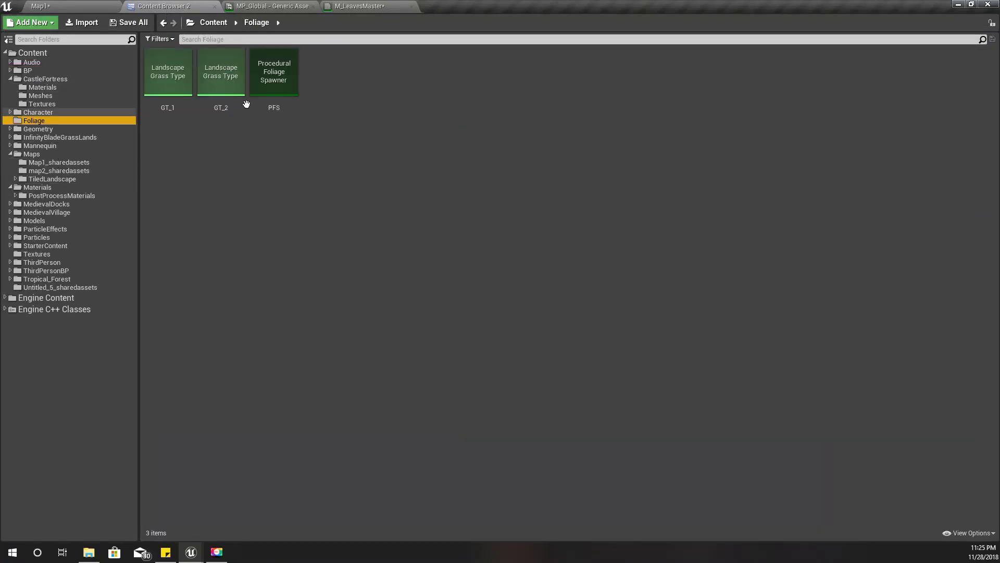
pyautogui.doubleClick(230, 78)
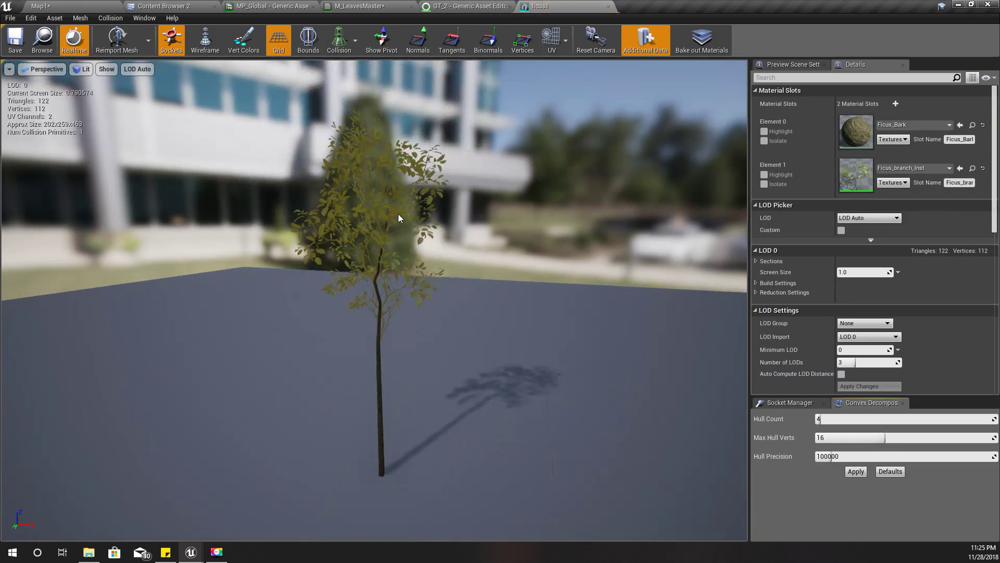
pyautogui.doubleClick(853, 168)
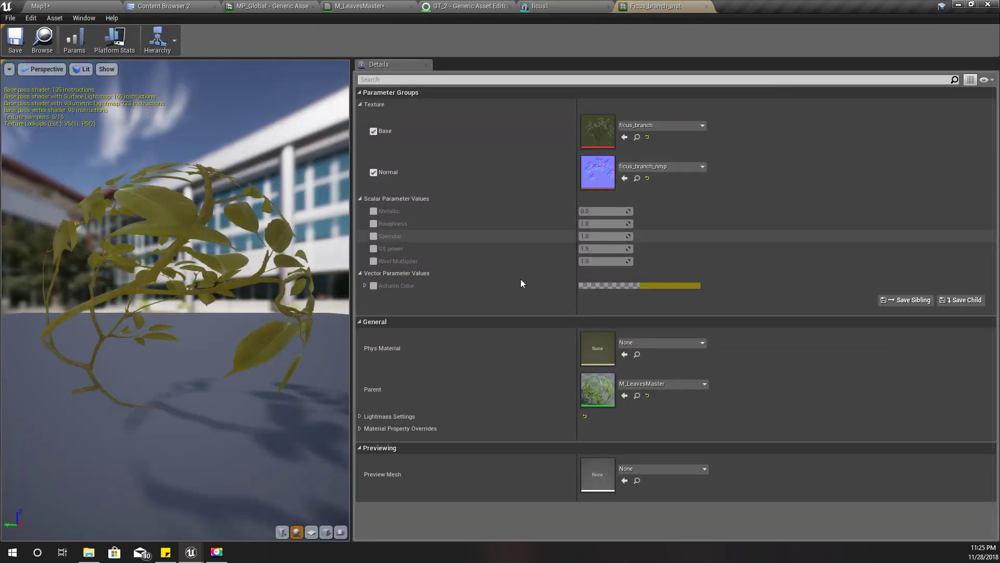
# Override Autumn Color in Ficus_branch_Inst with a deep red of about R 0.255, G 0.0, B 0.020.
pyautogui.click(376, 283)
pyautogui.click(648, 285)
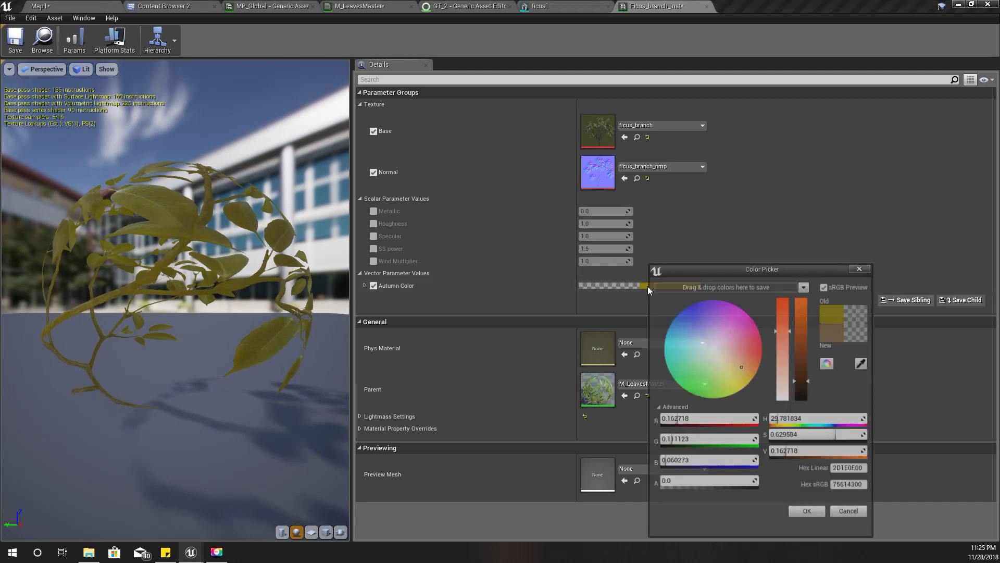
pyautogui.click(767, 355)
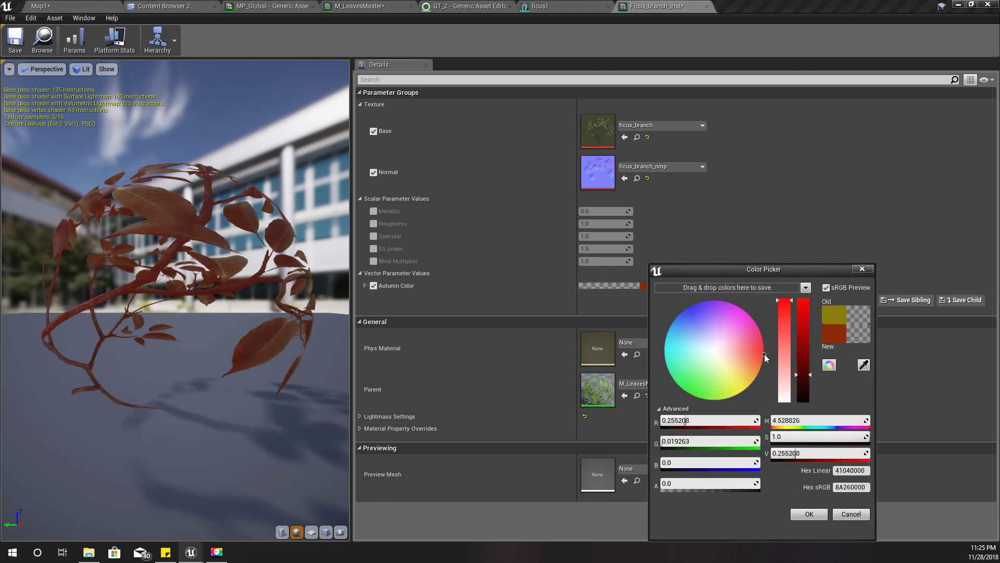
pyautogui.click(766, 346)
pyautogui.moveTo(169, 228); pyautogui.dragTo(177, 258)
pyautogui.scroll(-5, 168, 228)
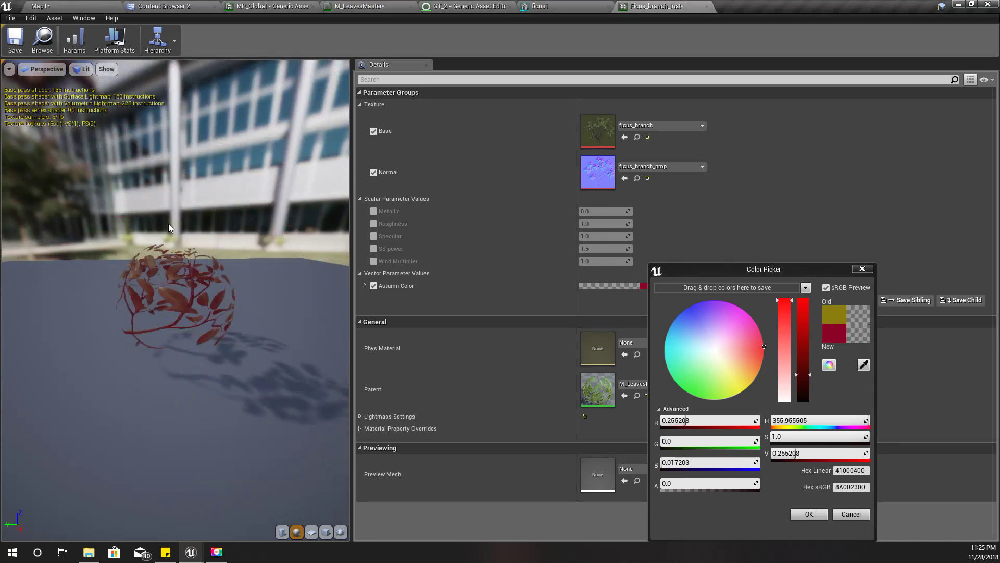
pyautogui.scroll(8, 168, 228)
pyautogui.moveTo(757, 347); pyautogui.dragTo(763, 348)
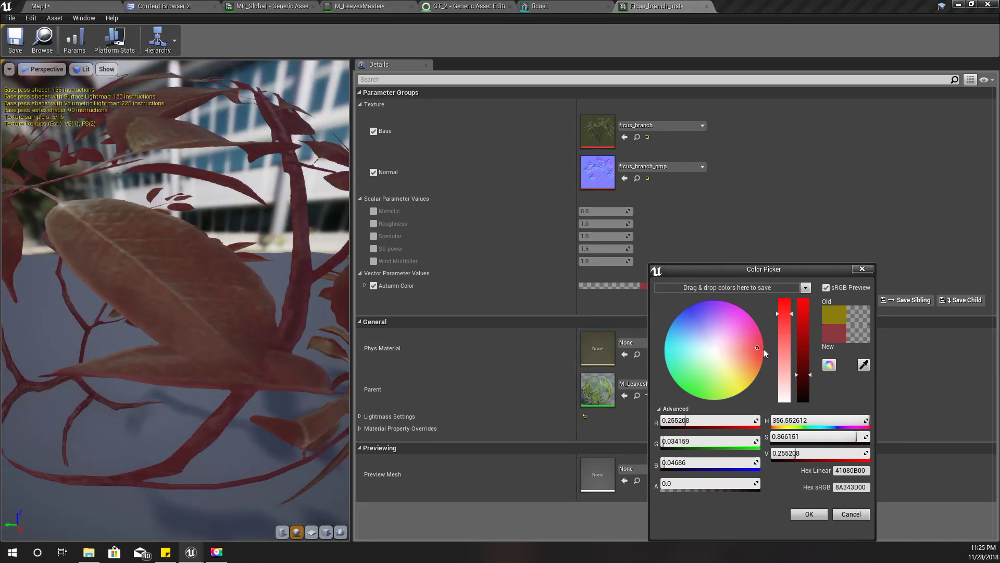
pyautogui.click(764, 347)
# Fine-tune the ficus Autumn Color while viewing the level, brightening the red to a value of about 0.286, and accept it.
pyautogui.click(125, 5)
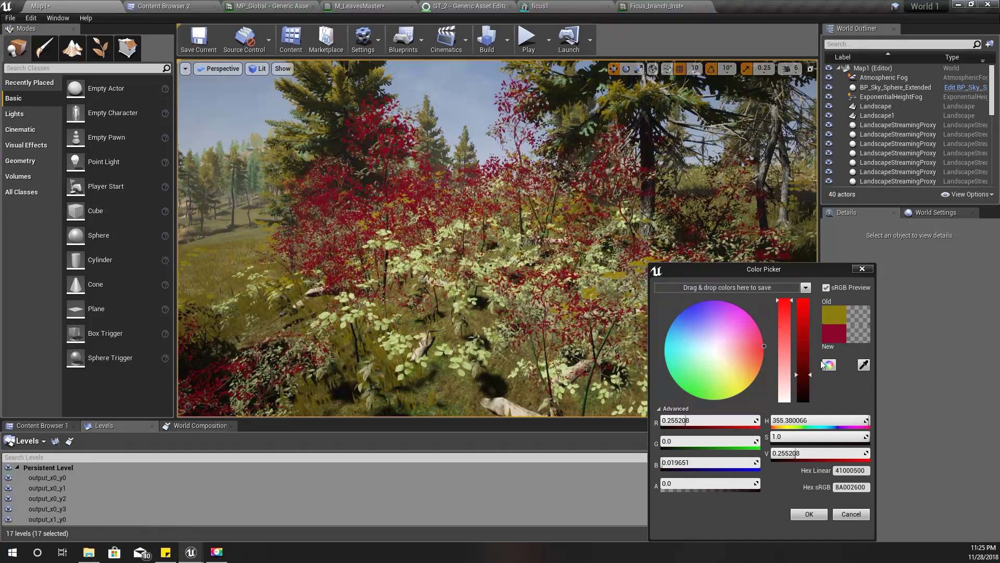
pyautogui.moveTo(803, 367); pyautogui.dragTo(807, 349)
pyautogui.moveTo(784, 301); pyautogui.dragTo(786, 316)
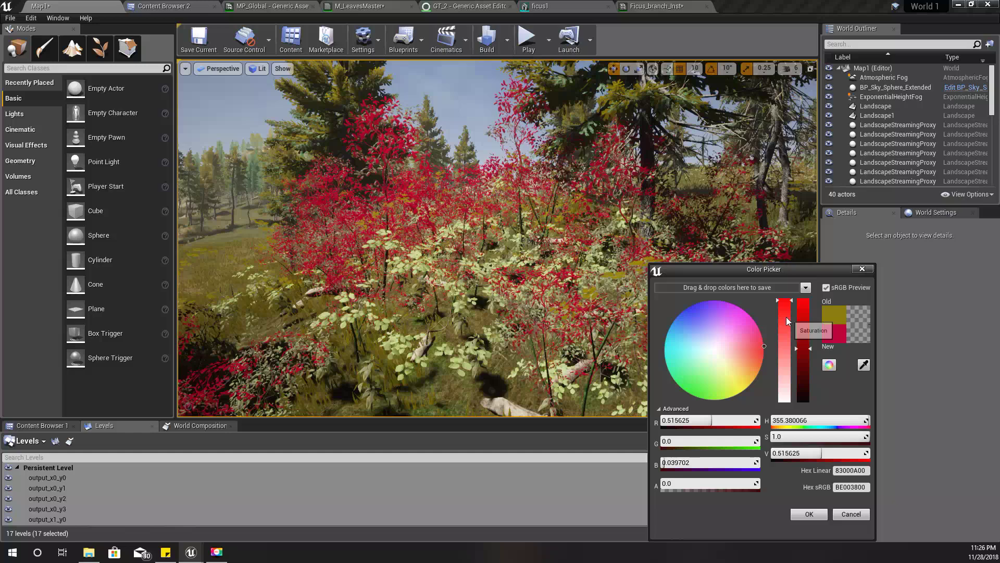
pyautogui.moveTo(806, 357); pyautogui.dragTo(805, 372)
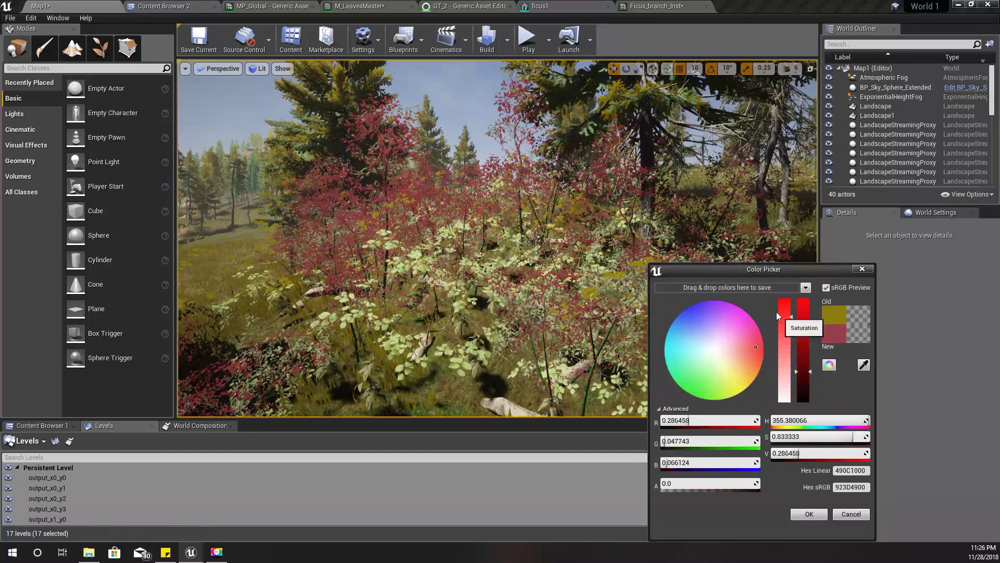
pyautogui.moveTo(790, 316); pyautogui.dragTo(787, 300)
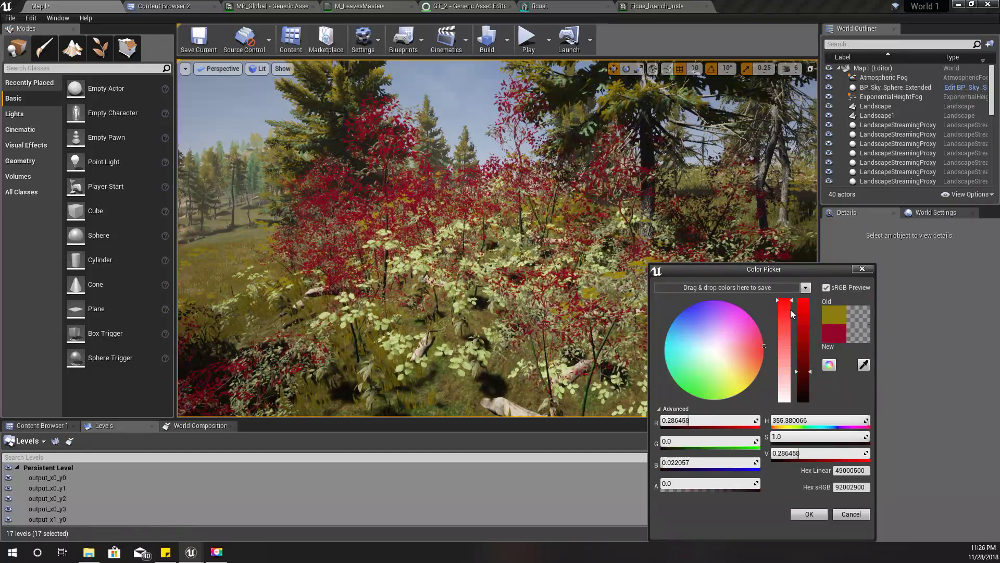
pyautogui.click(784, 306)
pyautogui.click(818, 513)
# Play-test the level full screen and run the character through the grass to examine the autumn foliage.
pyautogui.moveTo(589, 297); pyautogui.dragTo(276, 299, button='right')
pyautogui.press('w')
pyautogui.press('w')
pyautogui.moveTo(670, 336); pyautogui.dragTo(521, 282, button='right')
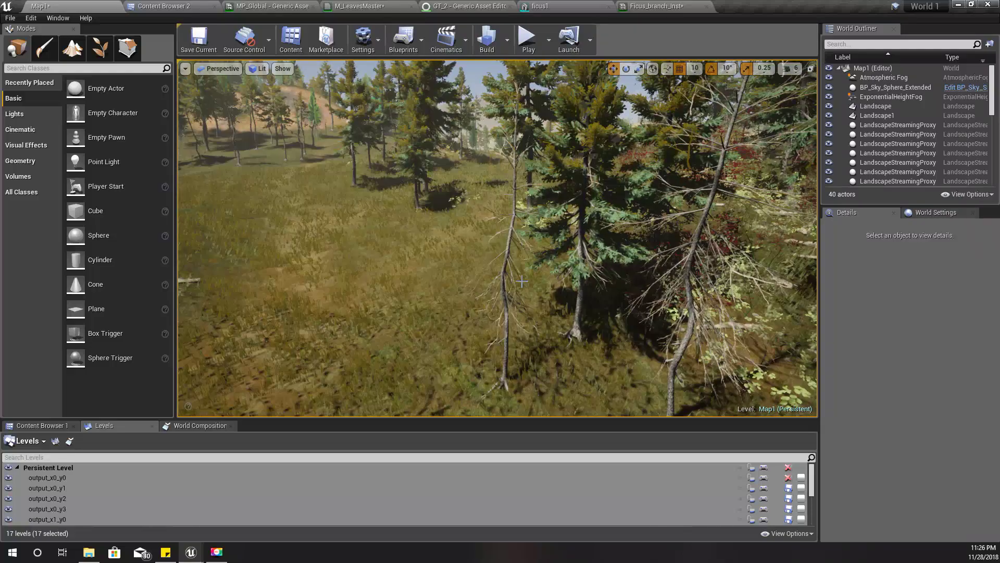
pyautogui.hotkey('alt', 'p')
pyautogui.press('w')
pyautogui.hotkey('shift', 'F1')
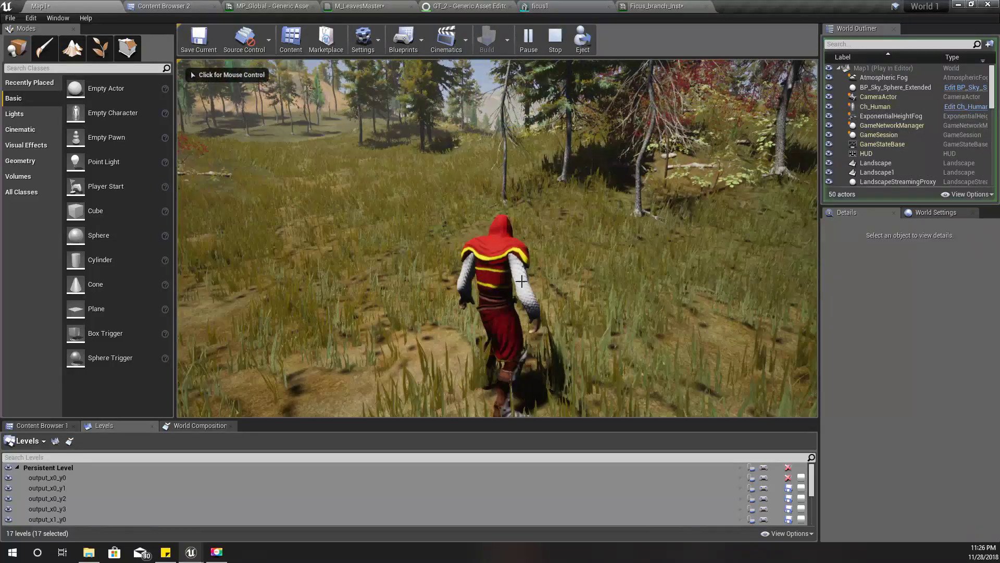
pyautogui.click(659, 297)
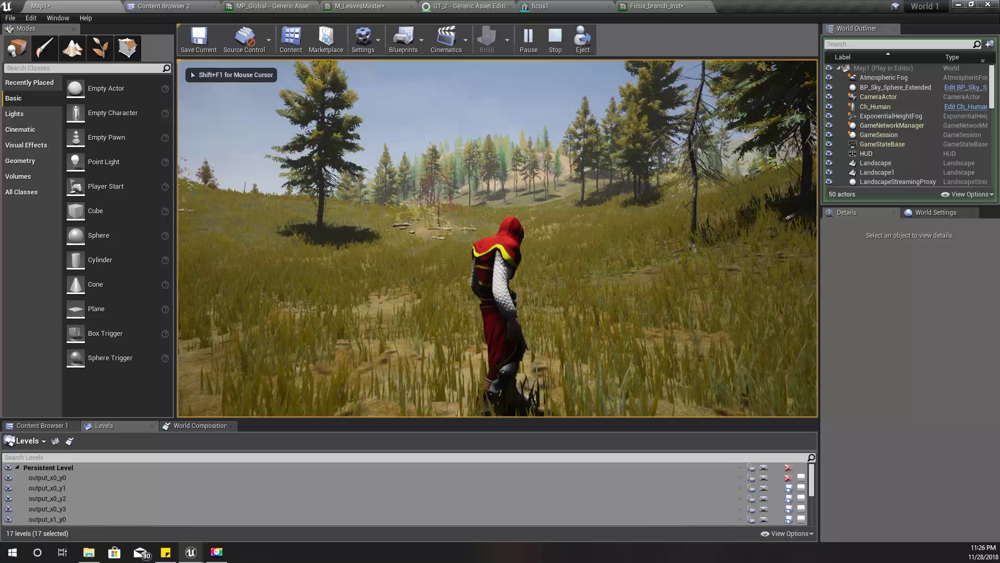
pyautogui.press('F11')
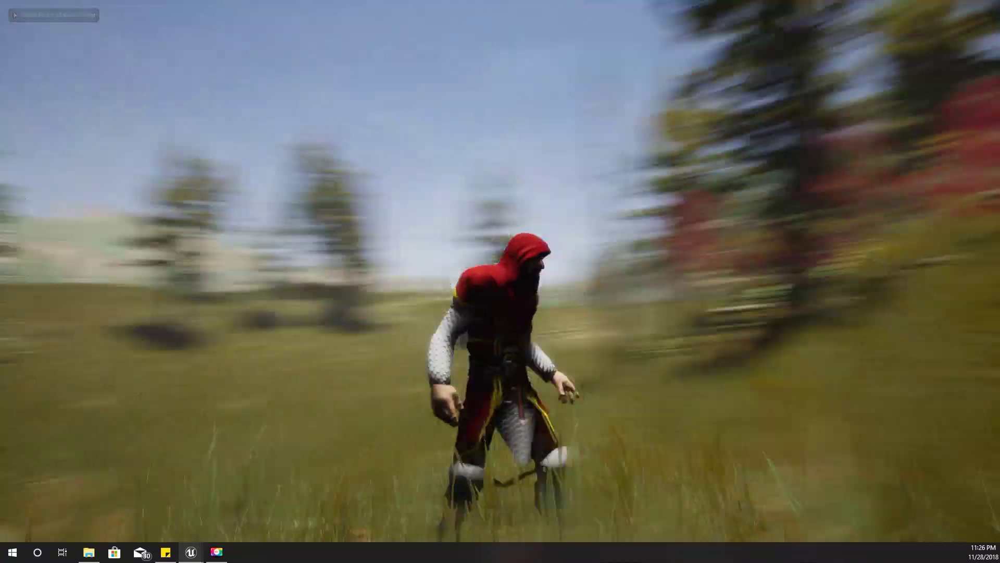
pyautogui.press('w')
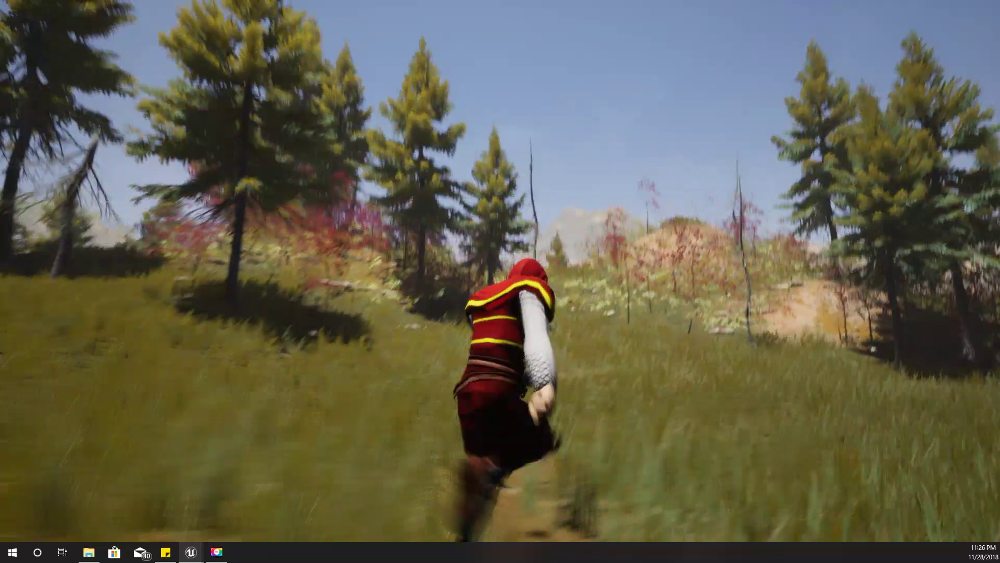
pyautogui.press('w')
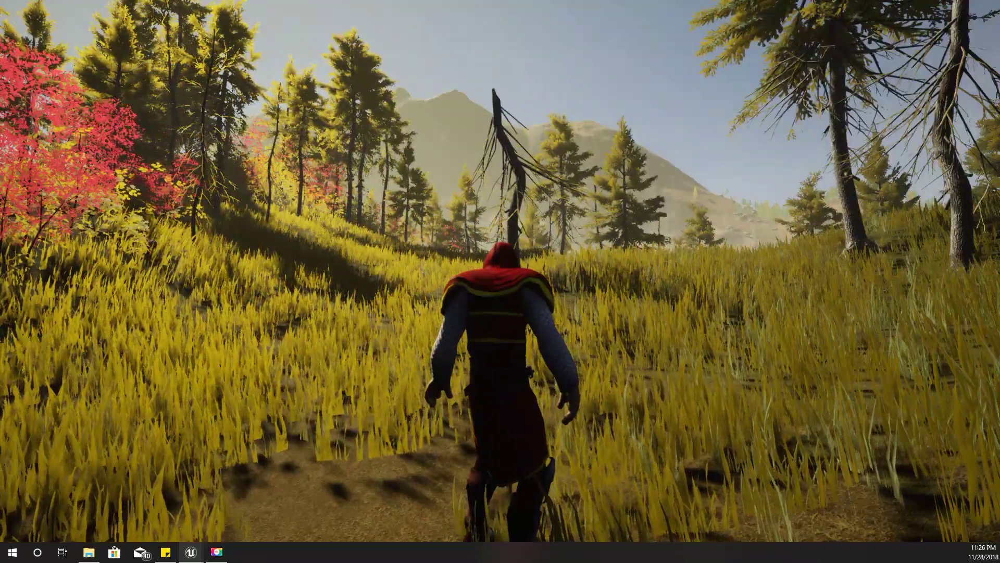
pyautogui.press('Escape')
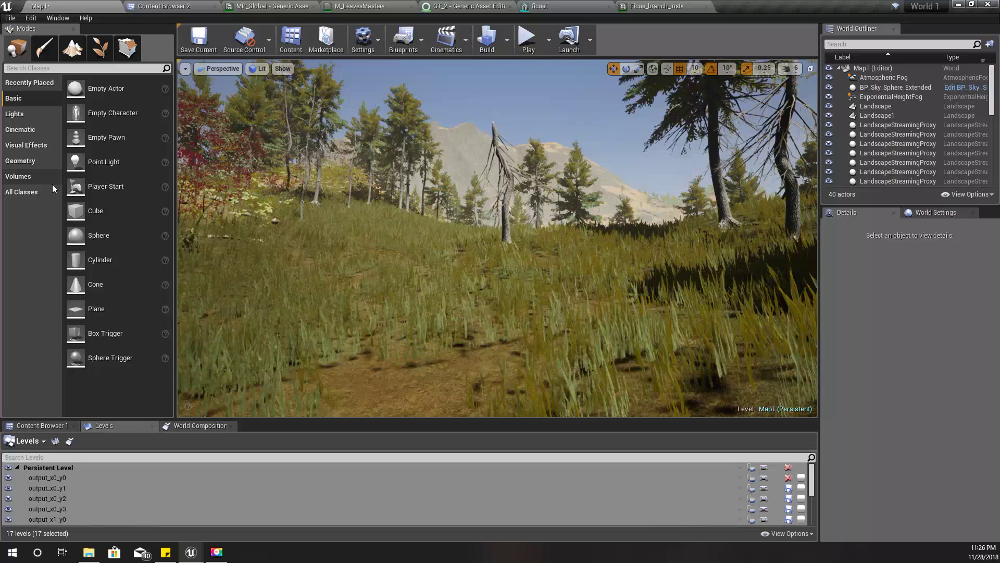
# Select the BP_Sky_Sphere_Extended actor and review the autumn colours in Ficus_branch_Inst and M_LeavesMaster.
pyautogui.click(896, 87)
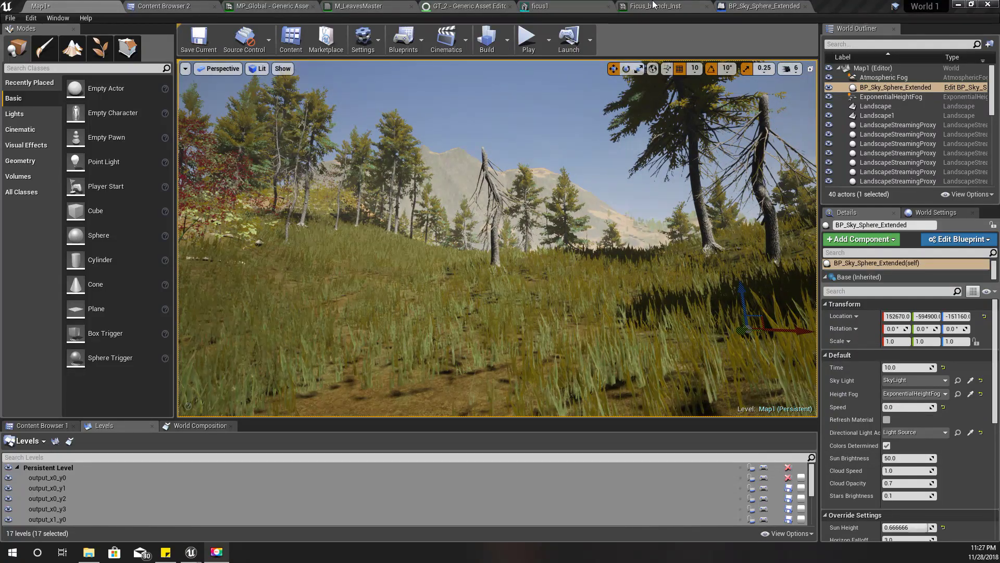
pyautogui.click(654, 6)
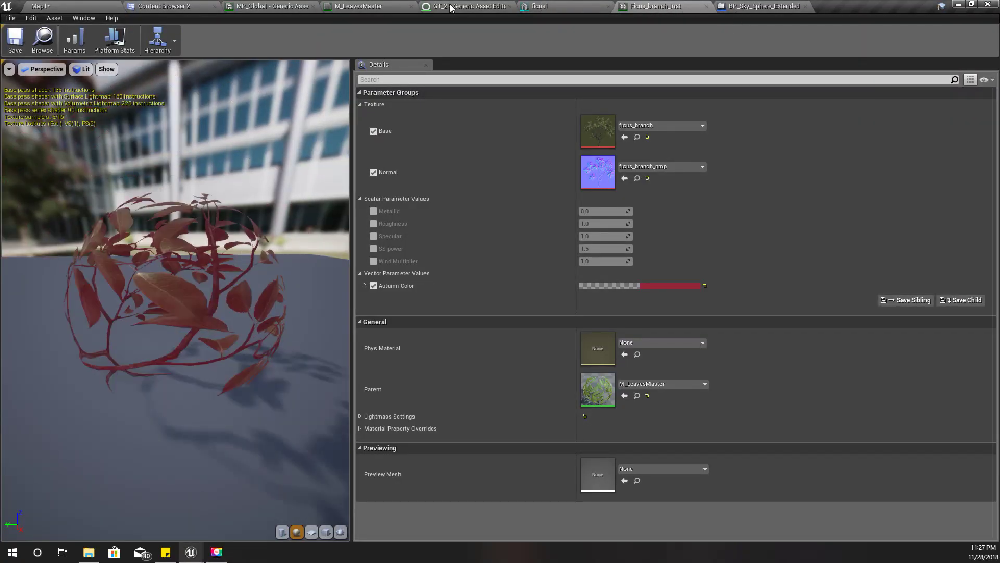
pyautogui.click(285, 6)
pyautogui.click(365, 6)
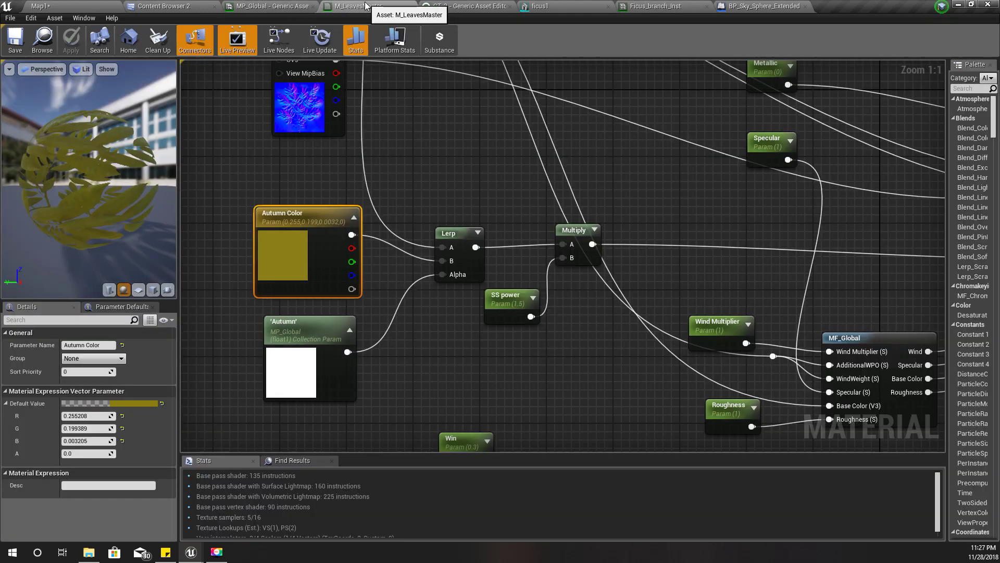
# Open the plant_02 mesh from grass variety 1 of GT_2 and its M_plant_02_fade material instance.
pyautogui.click(466, 7)
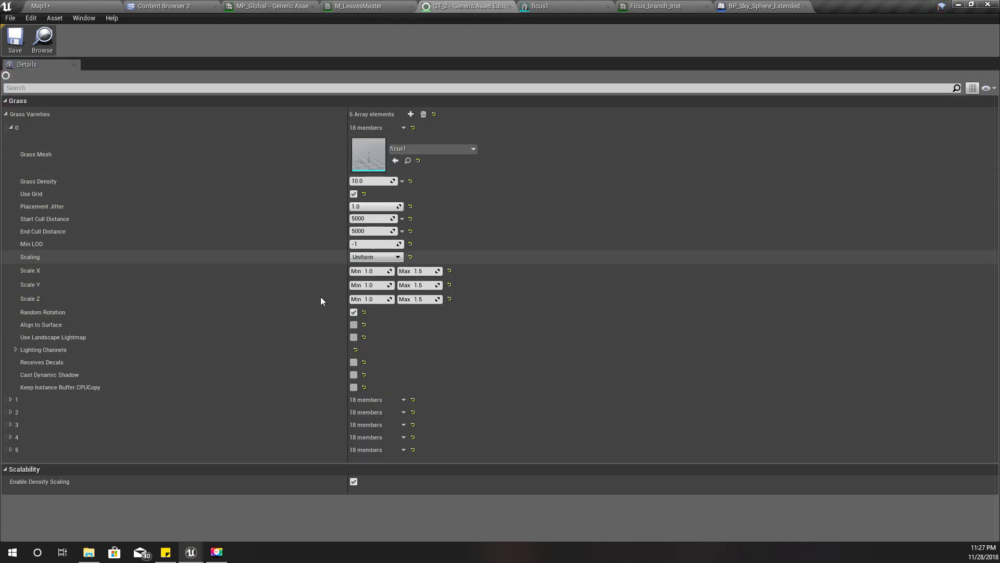
pyautogui.click(11, 400)
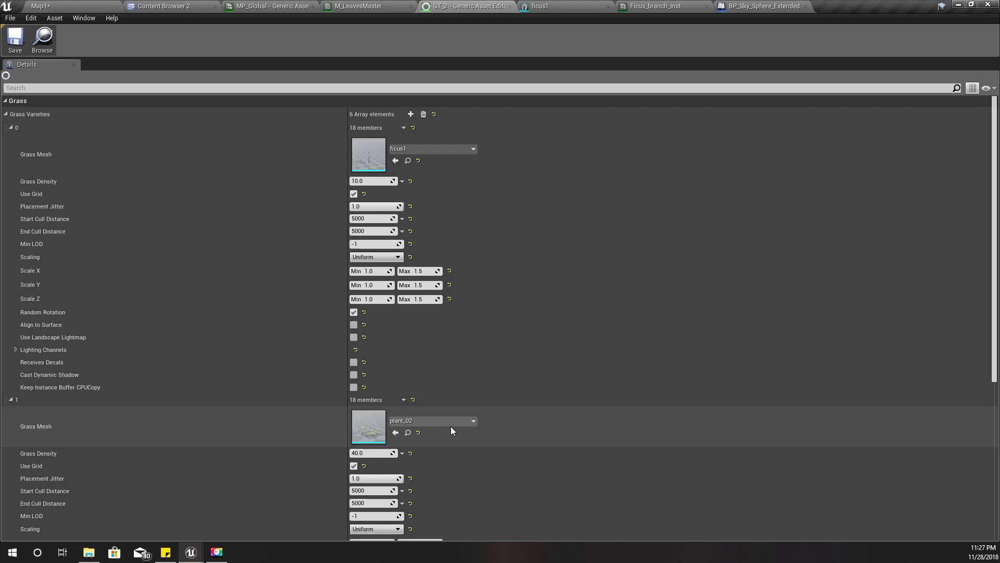
pyautogui.scroll(-2, 452, 426)
pyautogui.doubleClick(364, 374)
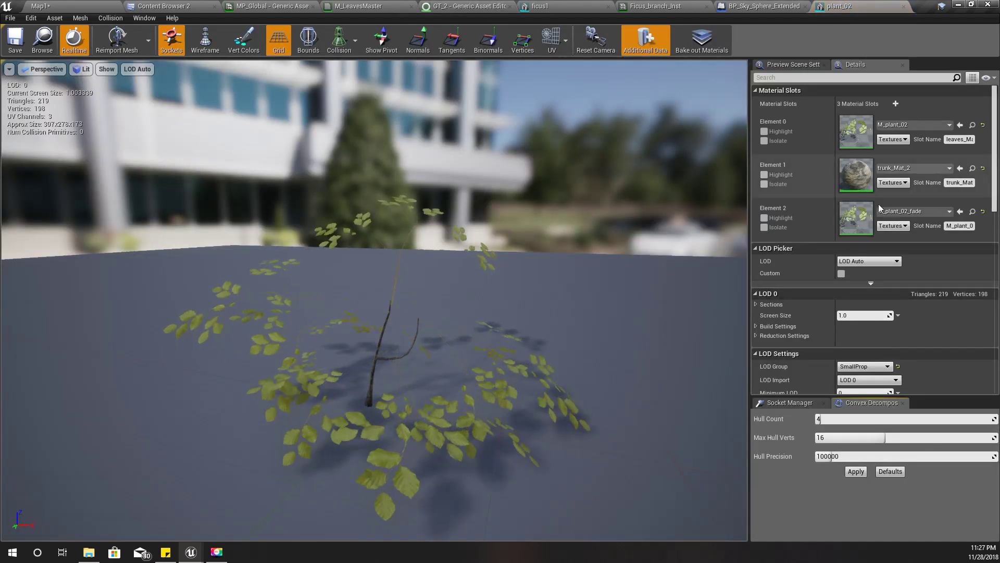
pyautogui.doubleClick(857, 221)
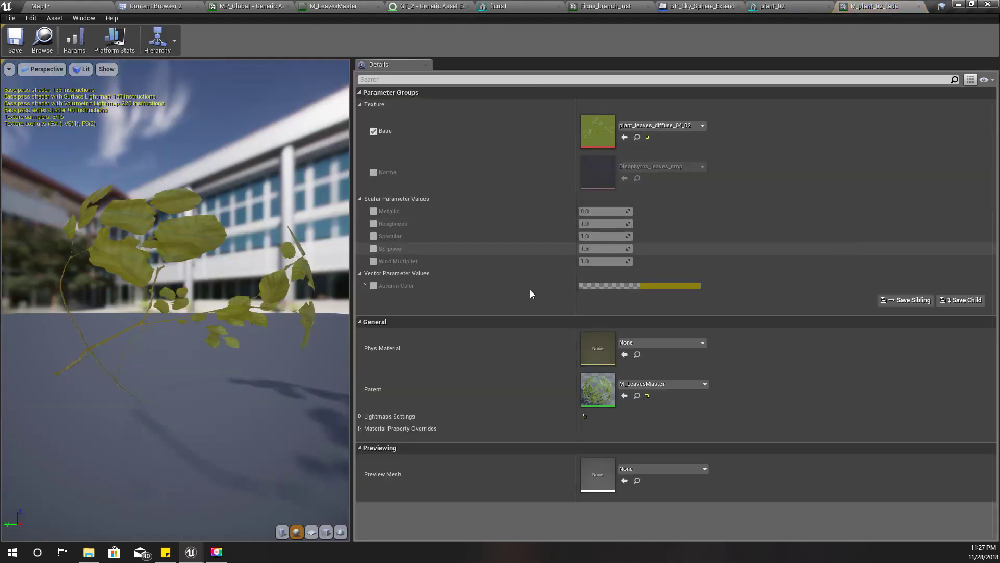
# Override Autumn Color in M_plant_02_fade with a muted purple of about R 0.255, G 0.077, B 0.232.
pyautogui.click(374, 285)
pyautogui.click(686, 286)
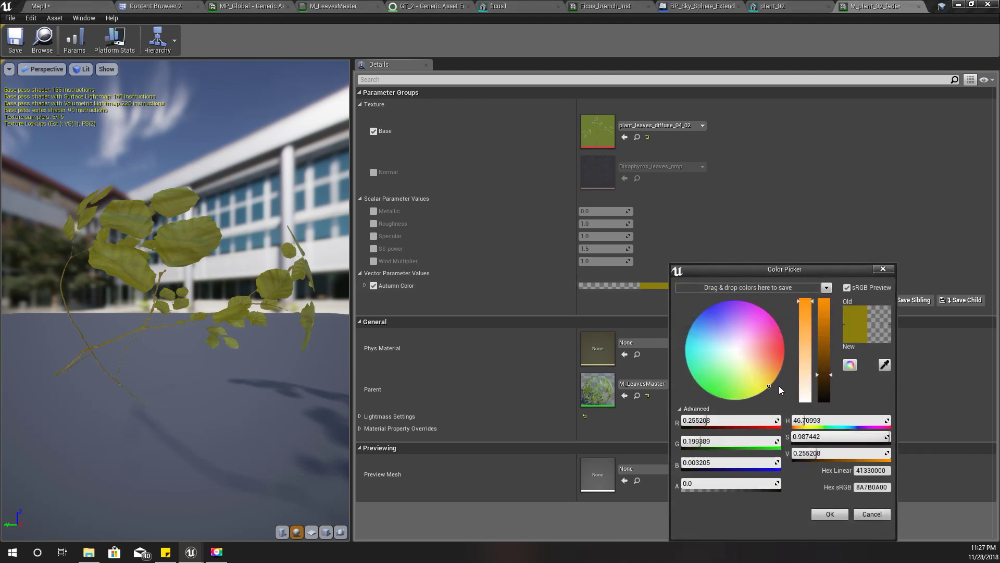
pyautogui.moveTo(774, 361); pyautogui.dragTo(757, 324)
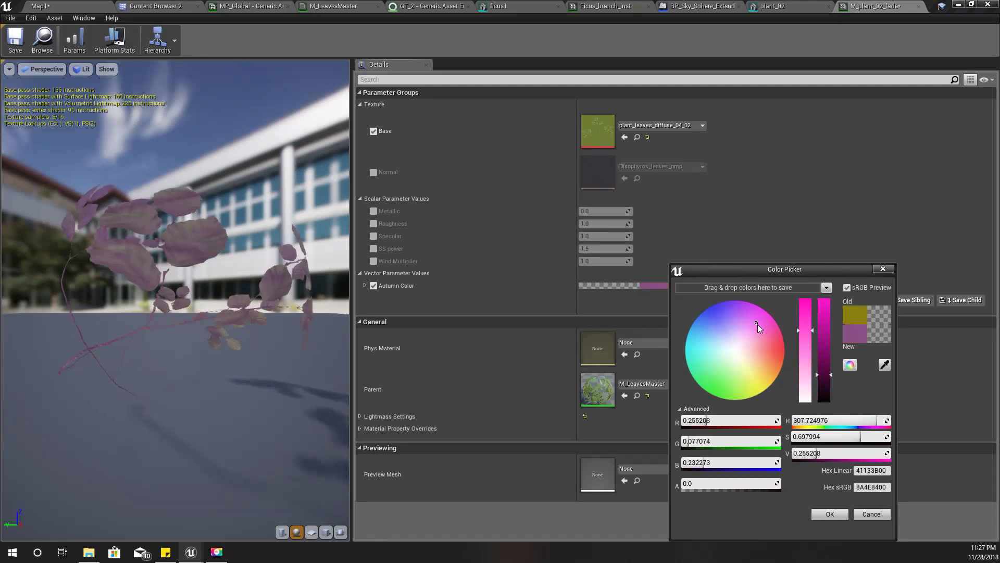
pyautogui.click(830, 513)
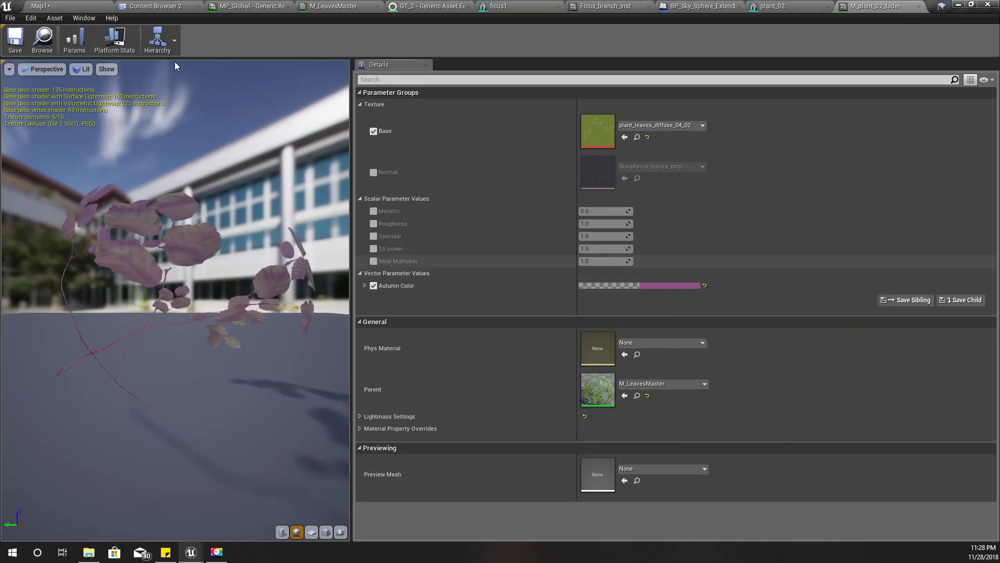
# Fly through the level to examine the recoloured plants among the pines and grass.
pyautogui.click(69, 4)
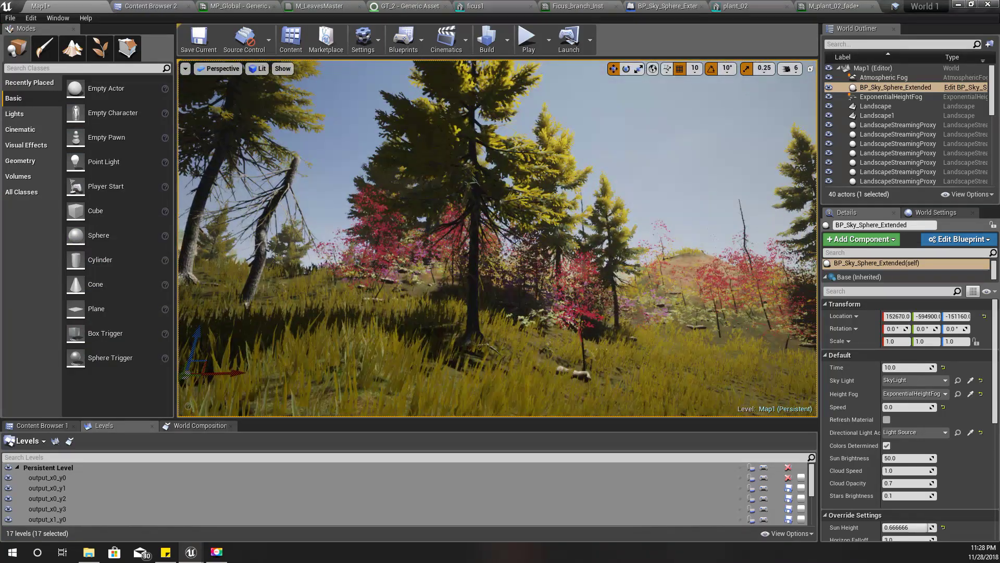
pyautogui.press('w')
pyautogui.moveTo(498, 238); pyautogui.dragTo(456, 222, button='right')
pyautogui.press('w')
pyautogui.press('w')
pyautogui.press('w')
pyautogui.press('w')
pyautogui.press('w')
pyautogui.press('w')
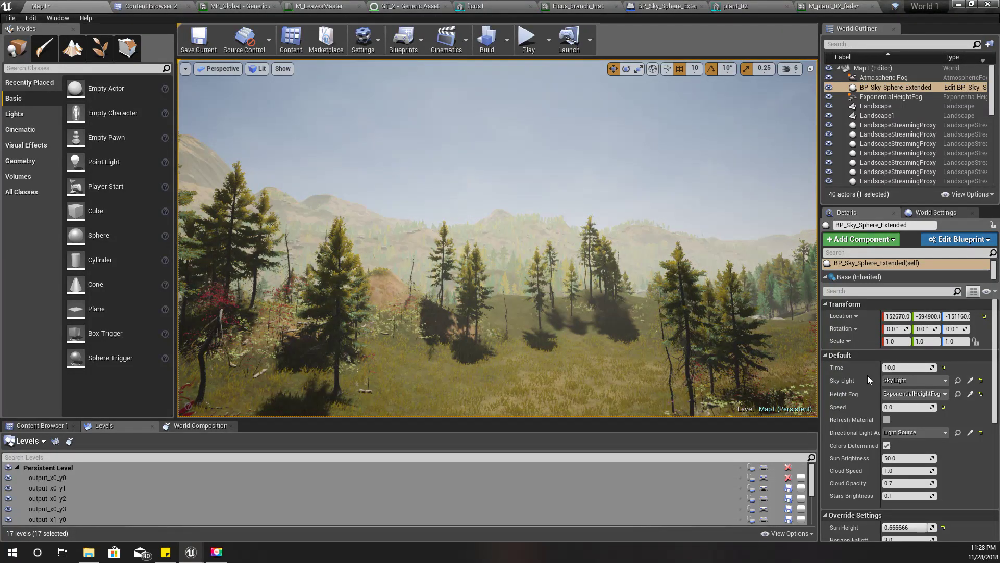
# Open the SM_Tree_Pine_Mature_B mesh from its foliage type and frame the whole tree in the preview.
pyautogui.moveTo(653, 309); pyautogui.dragTo(625, 320, button='right')
pyautogui.press('w')
pyautogui.press('q')
pyautogui.moveTo(484, 348); pyautogui.dragTo(497, 331, button='right')
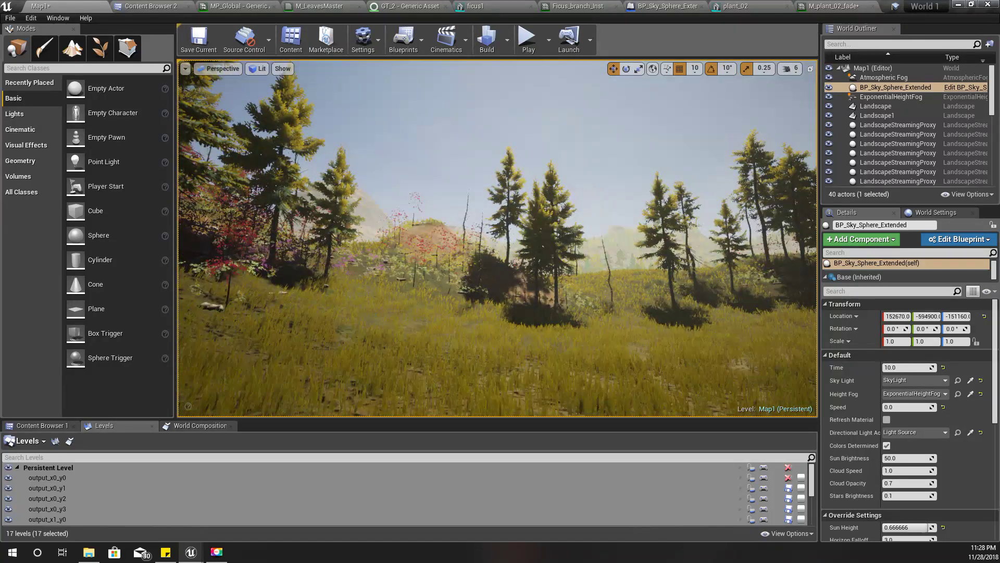
pyautogui.click(99, 48)
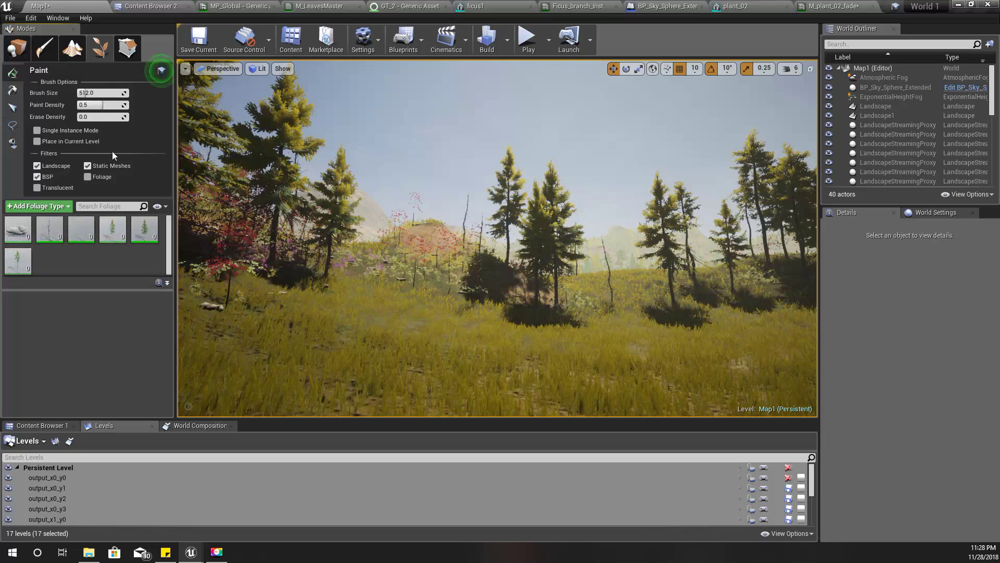
pyautogui.click(142, 228)
pyautogui.doubleClick(86, 323)
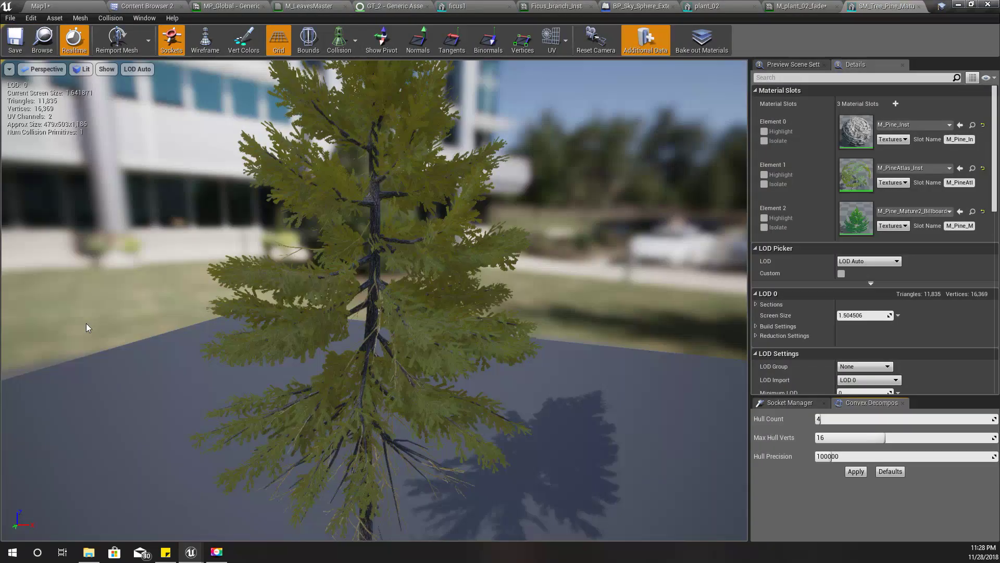
pyautogui.scroll(-5, 391, 289)
pyautogui.moveTo(391, 289); pyautogui.dragTo(397, 271, button='right')
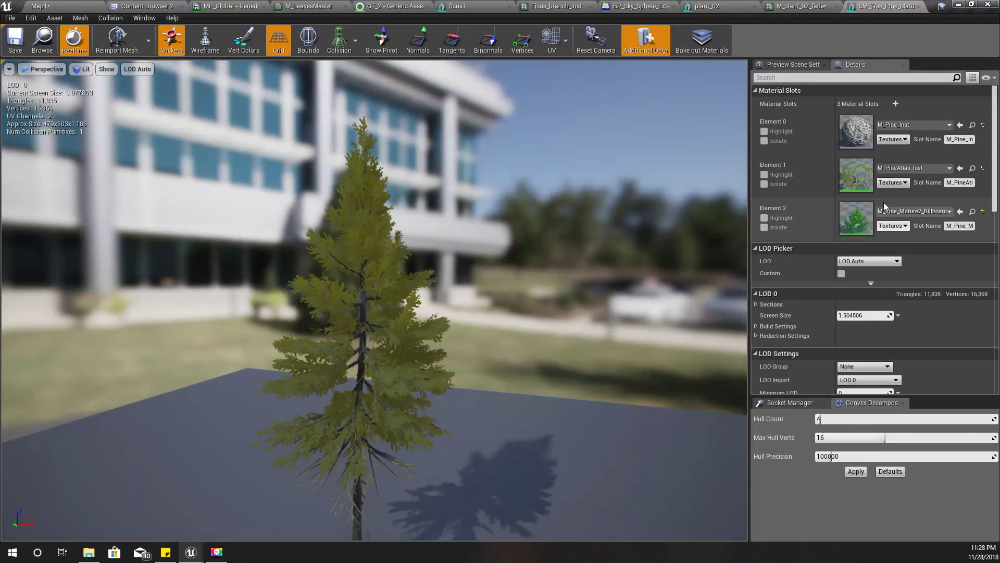
# Duplicate the M_PineAtlas_Inst material instance and assign the copy to Element 2 of SM_Tree_Pine_Mature_B.
pyautogui.click(973, 169)
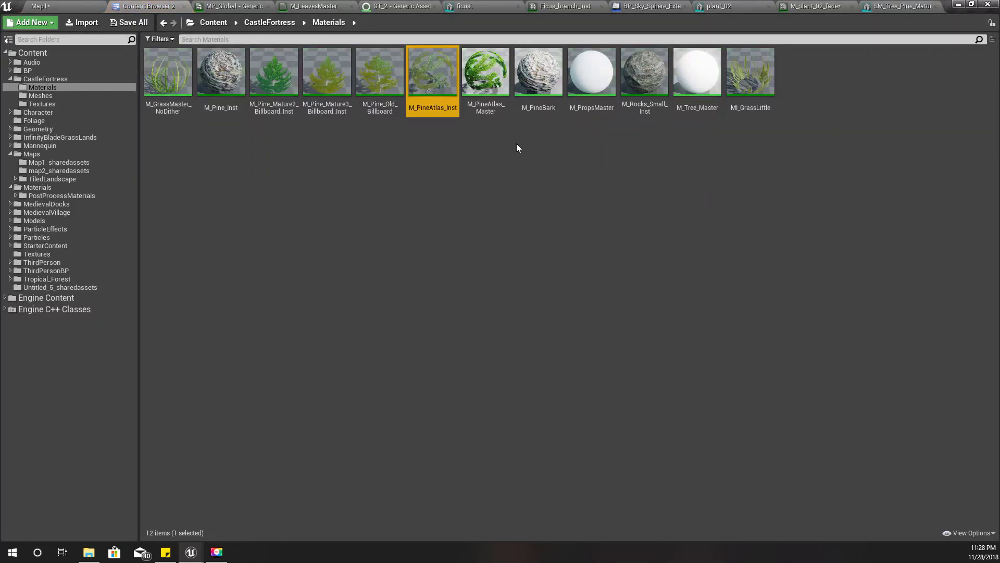
pyautogui.hotkey('ctrl', 'w')
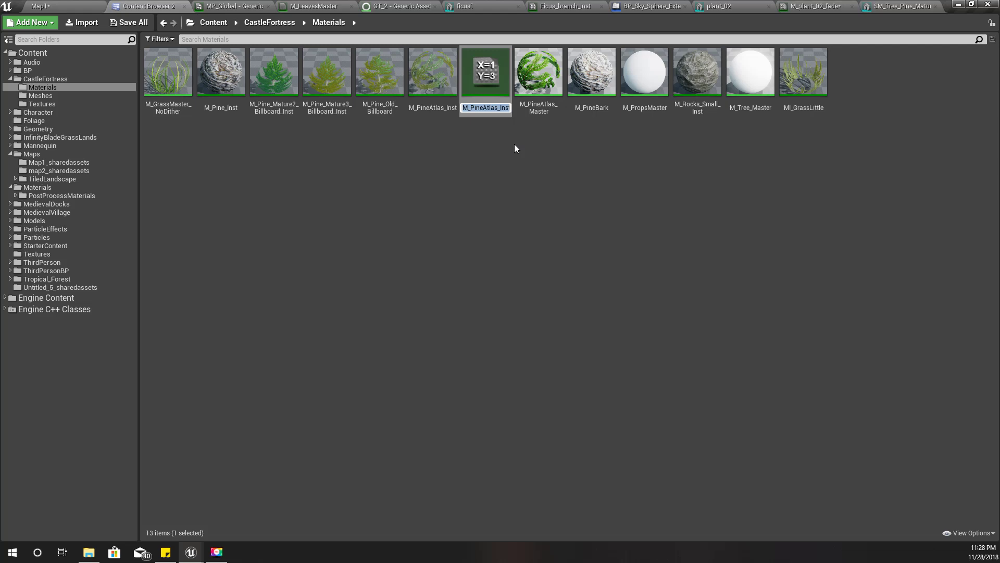
pyautogui.press('Return')
pyautogui.moveTo(477, 77); pyautogui.dragTo(855, 224)
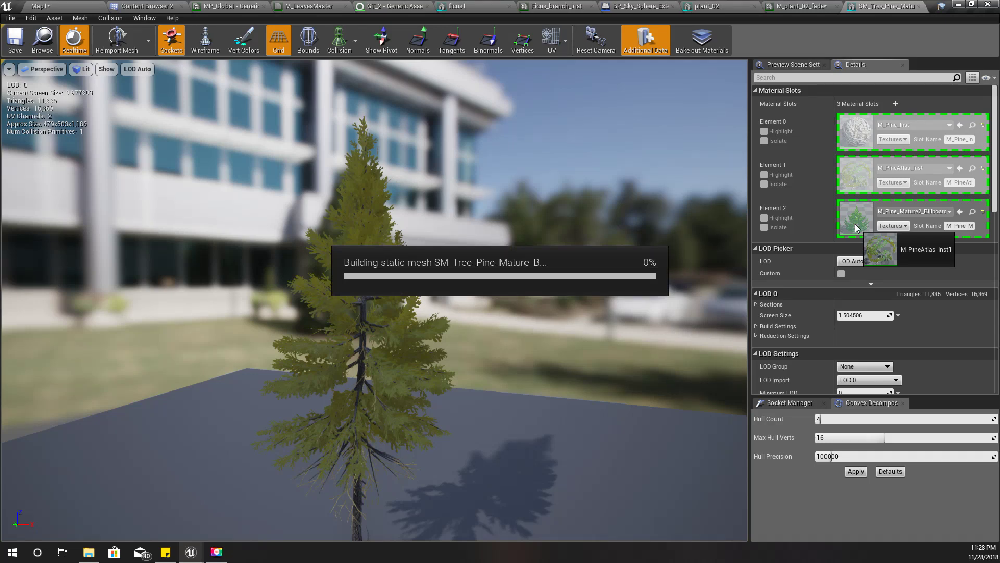
# Override Autumn Color in the duplicated pine material instance with a dark red of about R 0.255, G 0.005, B 0.
pyautogui.doubleClick(856, 227)
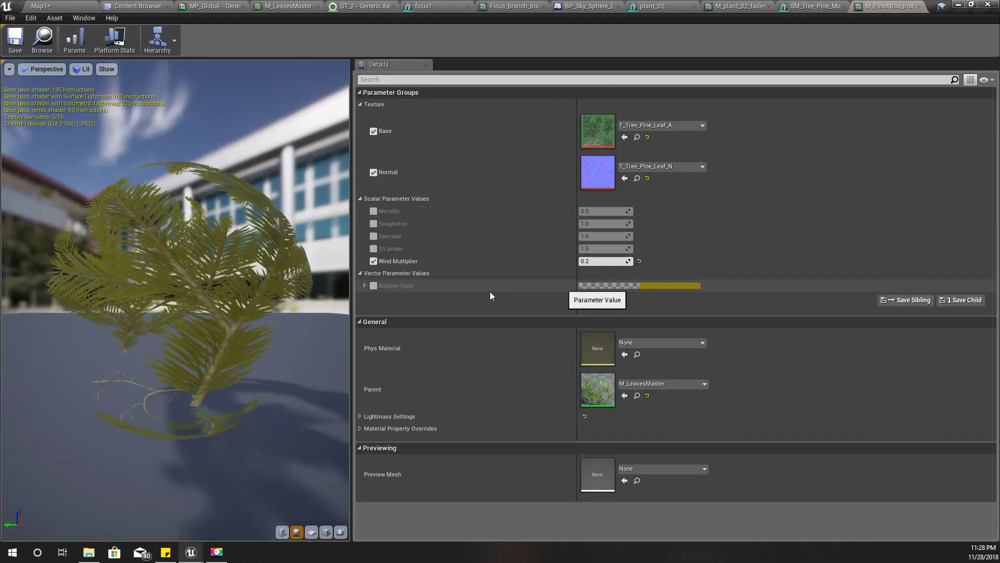
pyautogui.click(670, 285)
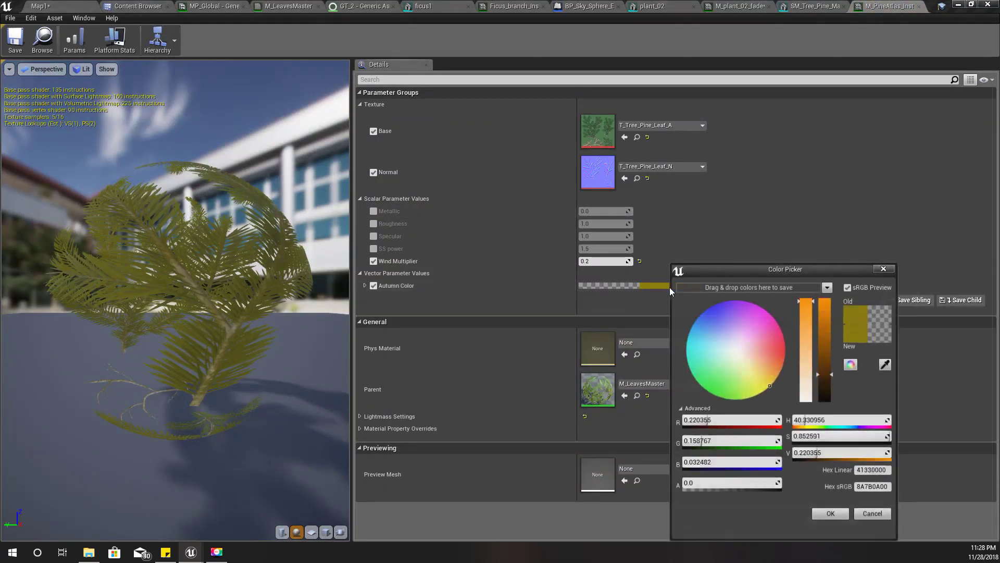
pyautogui.click(783, 351)
pyautogui.click(63, 7)
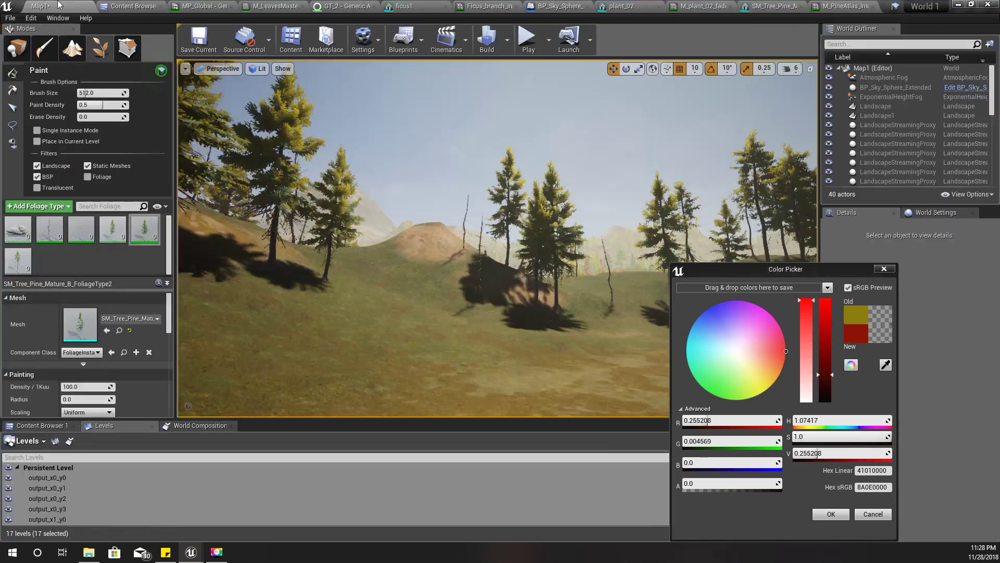
pyautogui.moveTo(498, 239)
pyautogui.mouseDown(button='right')
pyautogui.moveTo(312, 238)
pyautogui.moveTo(497, 237)
pyautogui.mouseUp(button='right')
pyautogui.press('w')
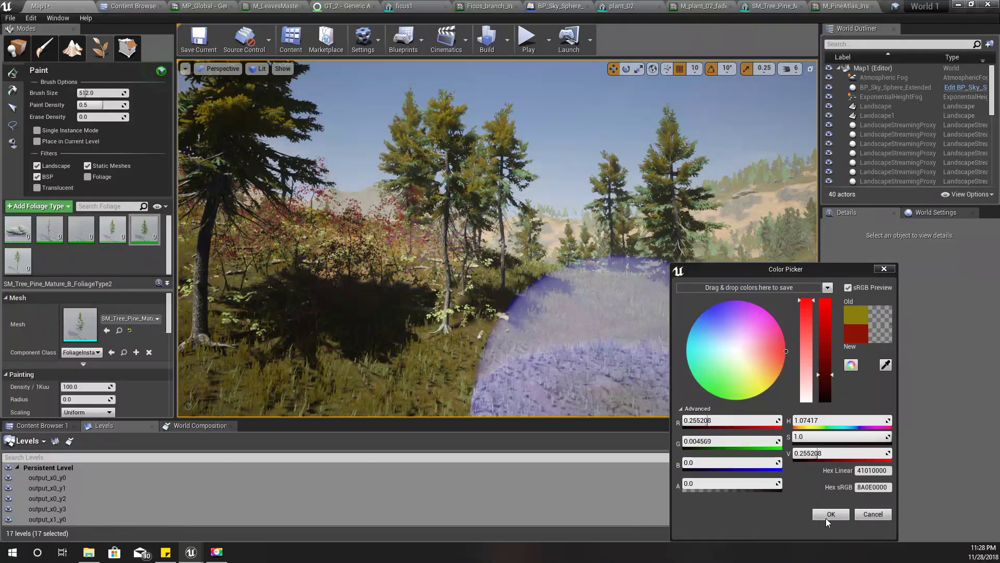
pyautogui.click(826, 517)
# Check the material slots of SM_Tree_Pine_Mature_B and open the mesh used by SM_Tree_Pine_Mature_A_FoliageType.
pyautogui.moveTo(648, 345); pyautogui.dragTo(649, 345, button='right')
pyautogui.click(817, 5)
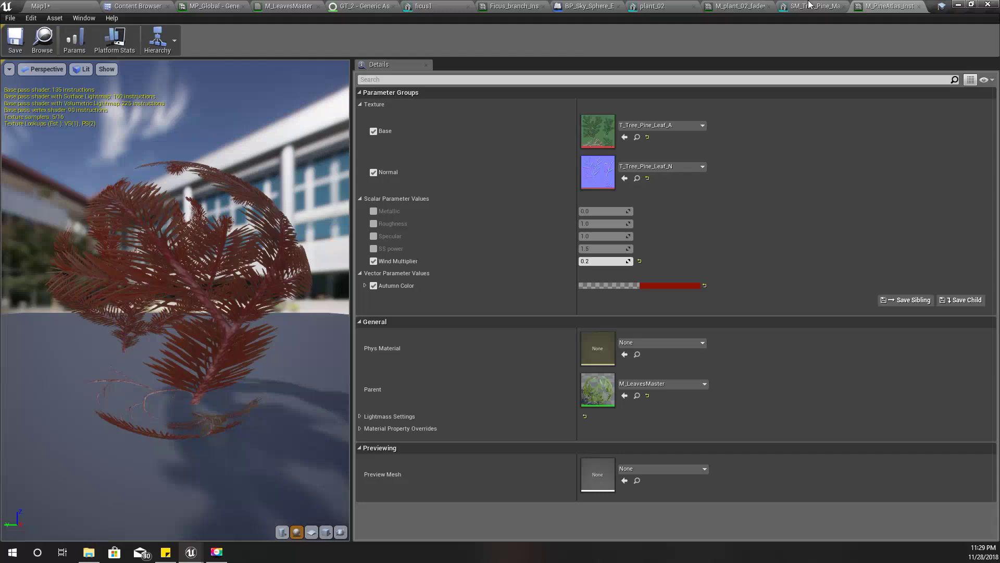
pyautogui.click(802, 5)
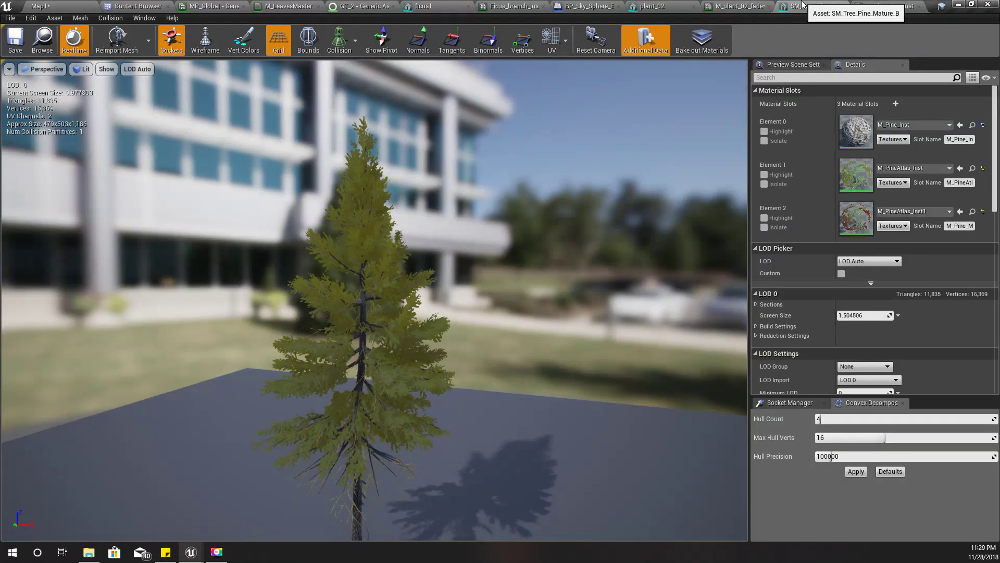
pyautogui.click(66, 5)
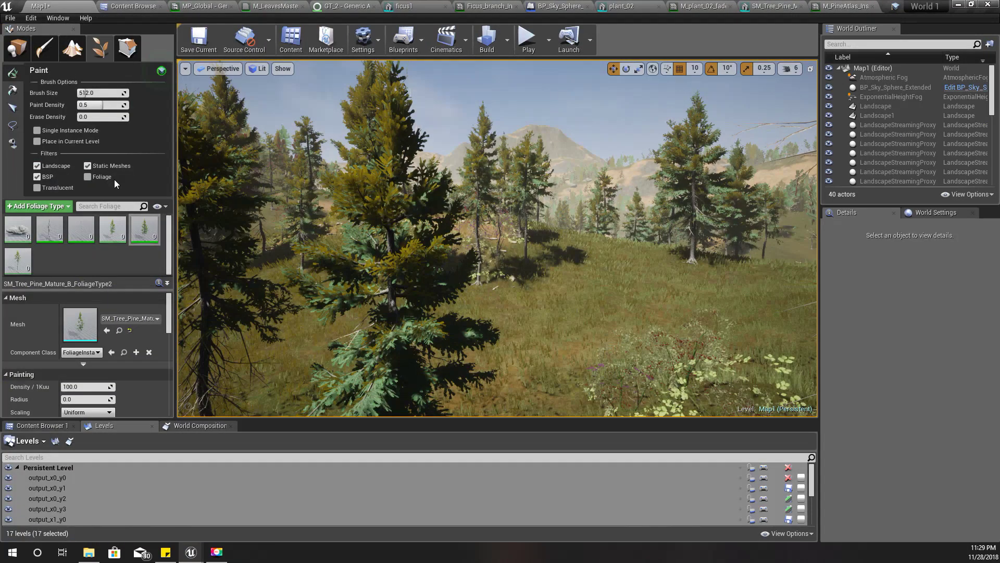
pyautogui.click(21, 268)
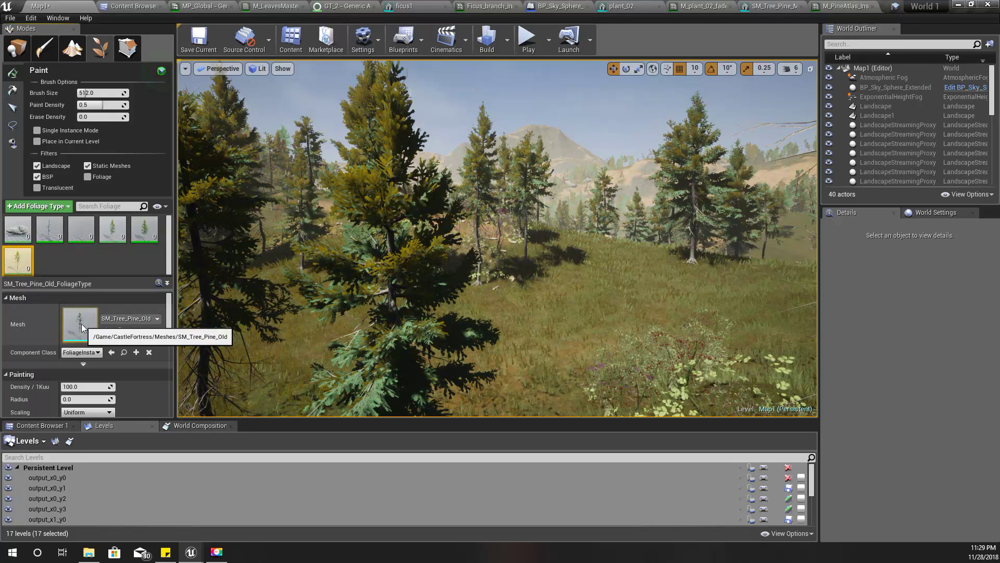
pyautogui.click(111, 237)
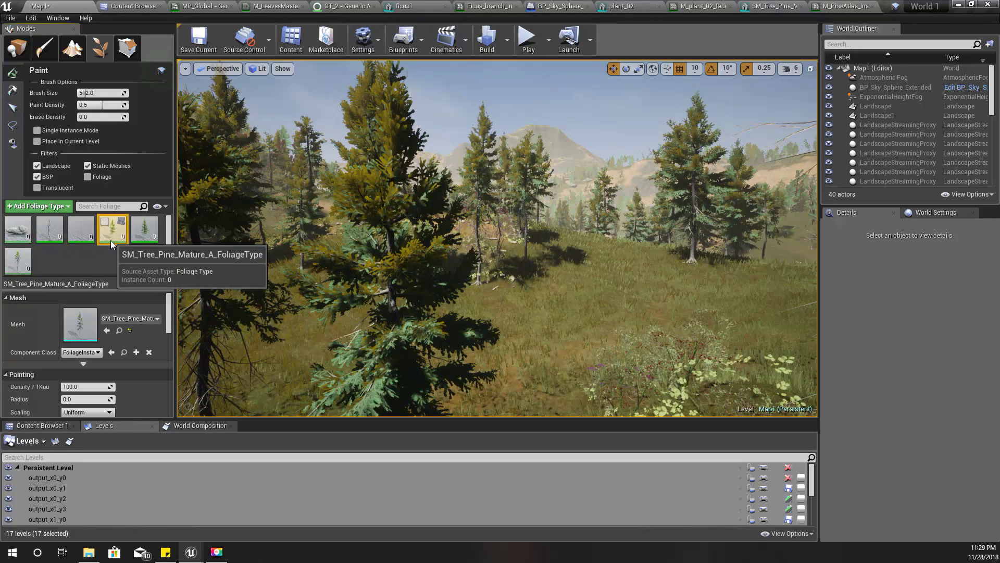
pyautogui.doubleClick(81, 326)
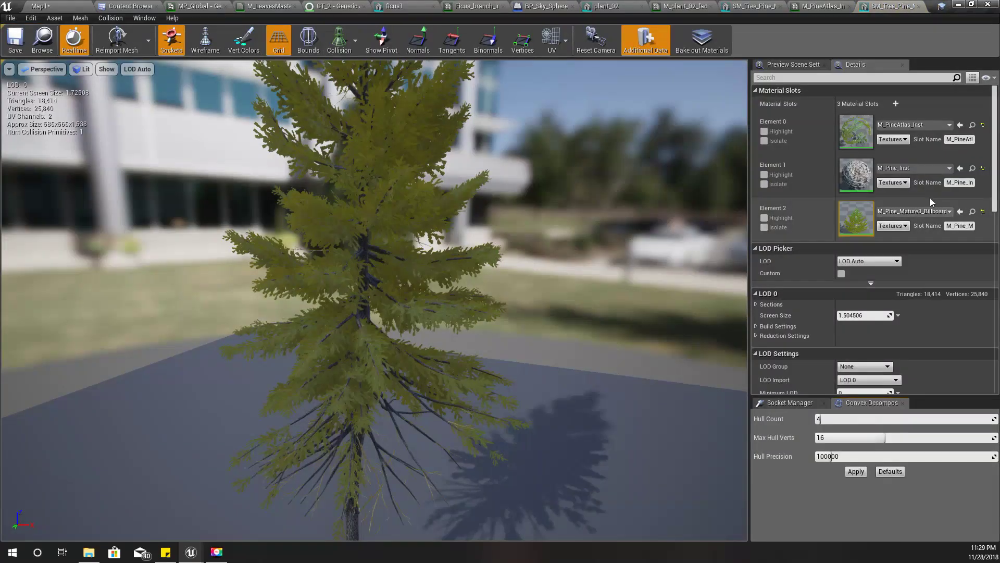
# Assign M_PineAtlas_Inst1 to Element 0 of the SM_Tree_Pine_Mature_A mesh and view the whole tree.
pyautogui.click(911, 125)
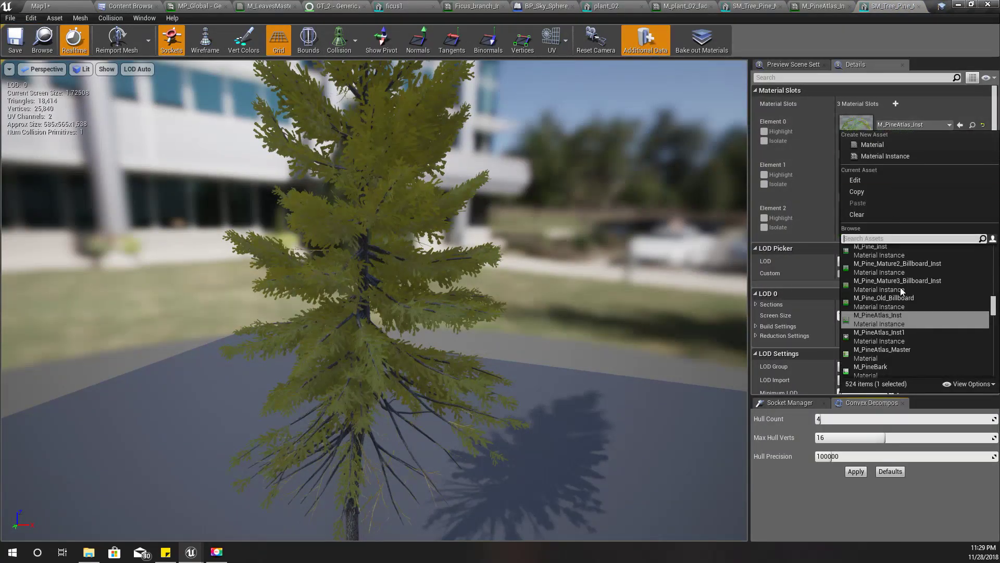
pyautogui.keyDown('ctrl'); pyautogui.scroll(2, 902, 317); pyautogui.keyUp('ctrl')
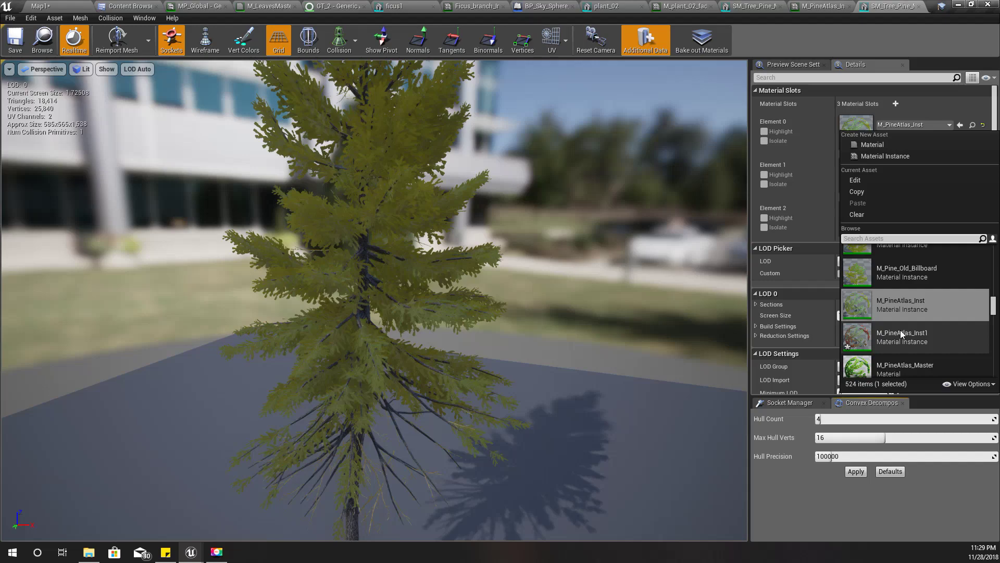
pyautogui.click(903, 337)
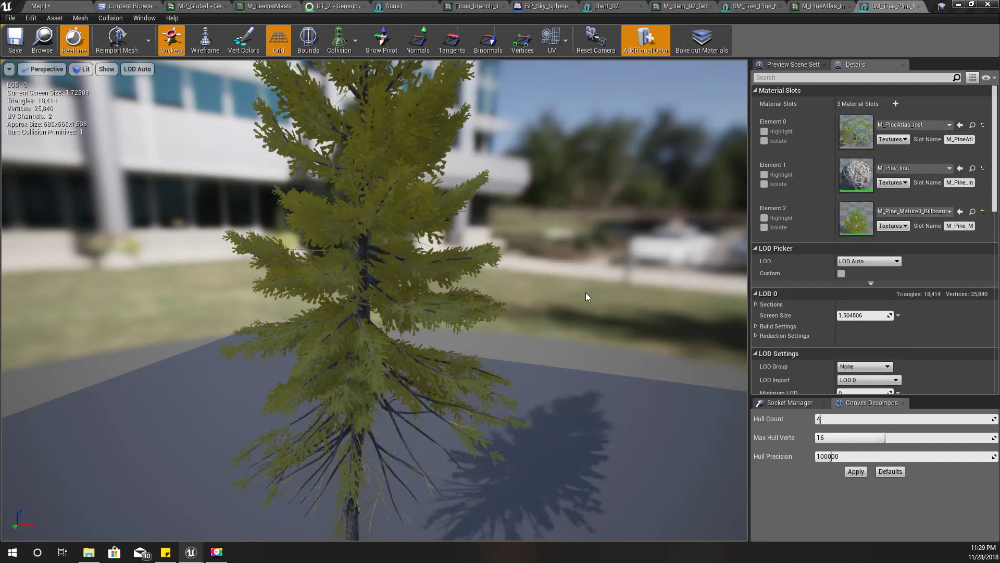
pyautogui.moveTo(365, 303); pyautogui.dragTo(390, 276, button='right')
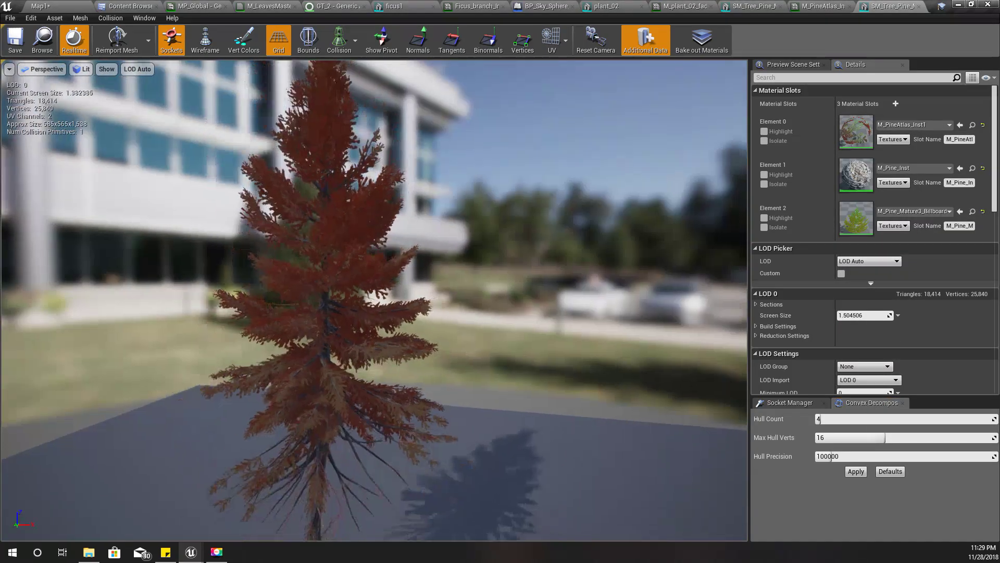
# Inspect the red pines in the level and open the original M_PineAtlas_Inst material instance.
pyautogui.click(58, 4)
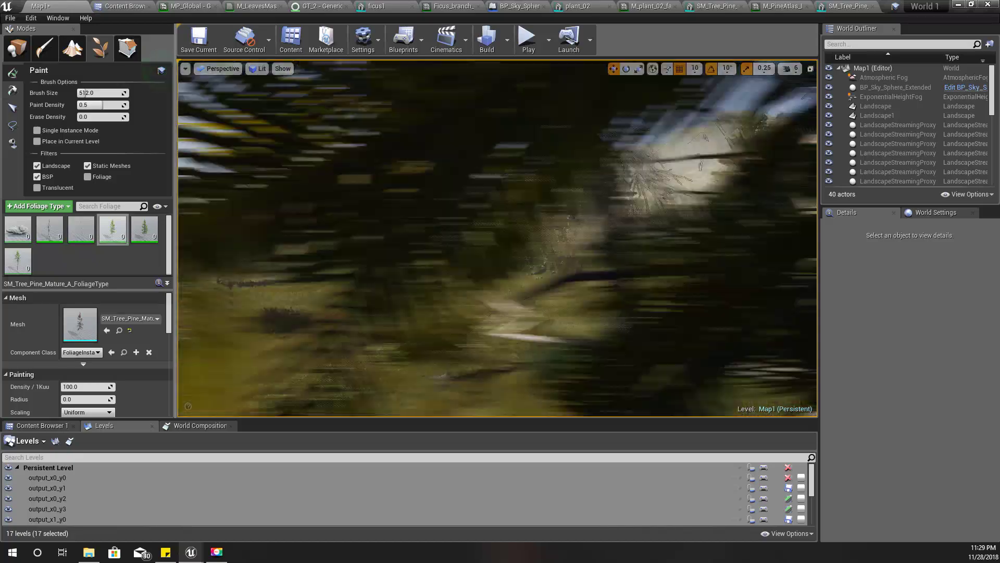
pyautogui.press('w')
pyautogui.moveTo(497, 238); pyautogui.dragTo(606, 242, button='right')
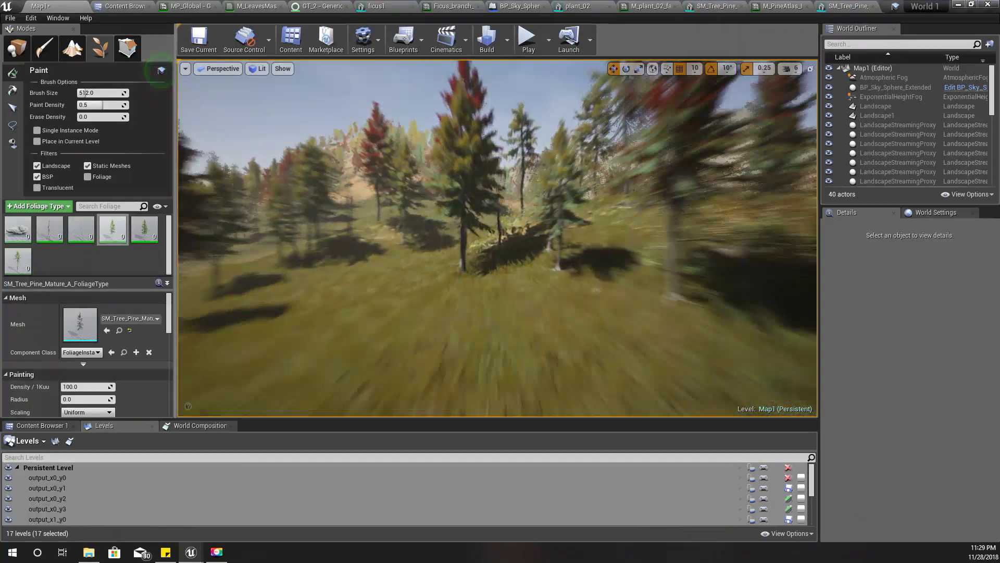
pyautogui.moveTo(351, 186); pyautogui.dragTo(448, 121, button='right')
pyautogui.moveTo(577, 168); pyautogui.dragTo(494, 169, button='right')
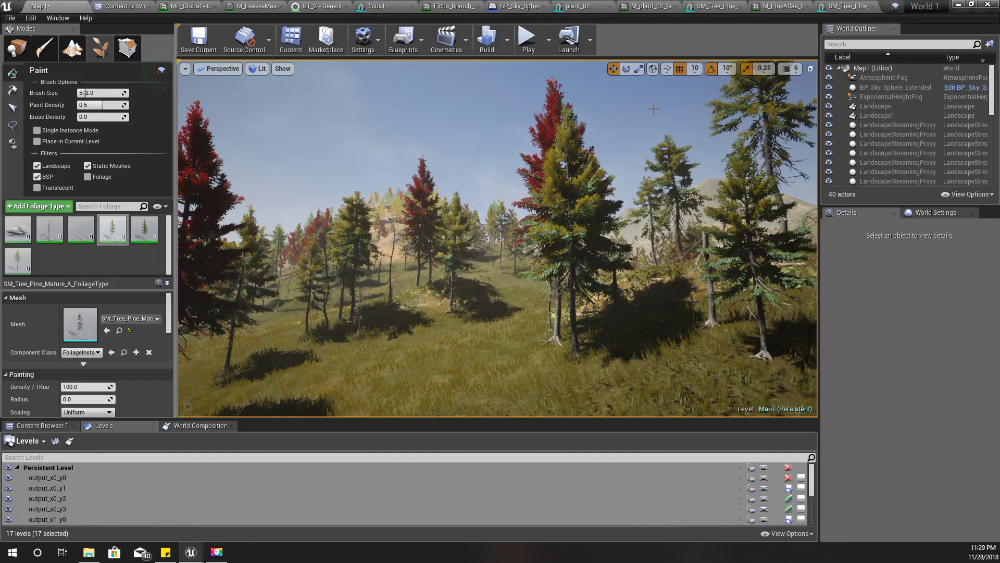
pyautogui.click(717, 6)
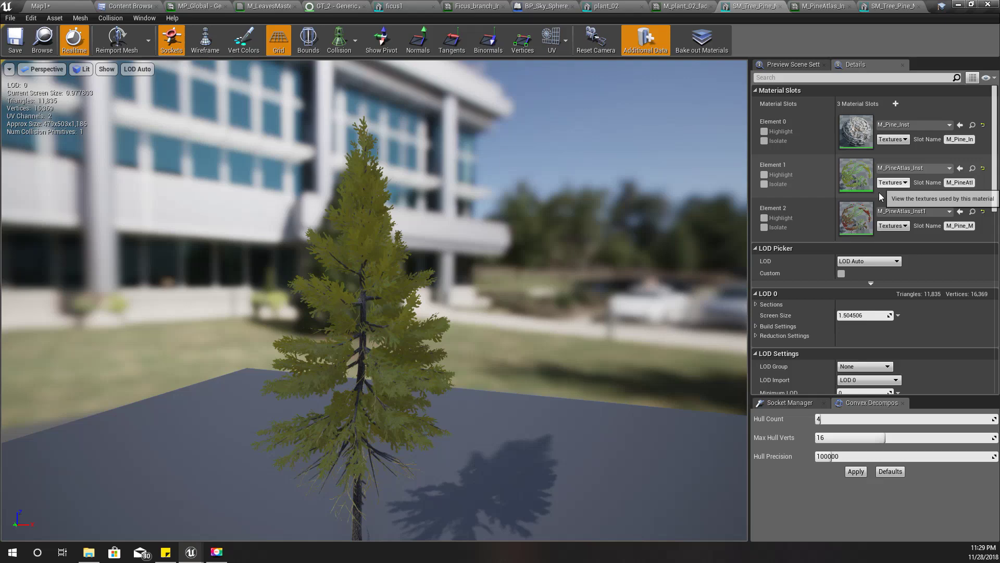
pyautogui.click(972, 212)
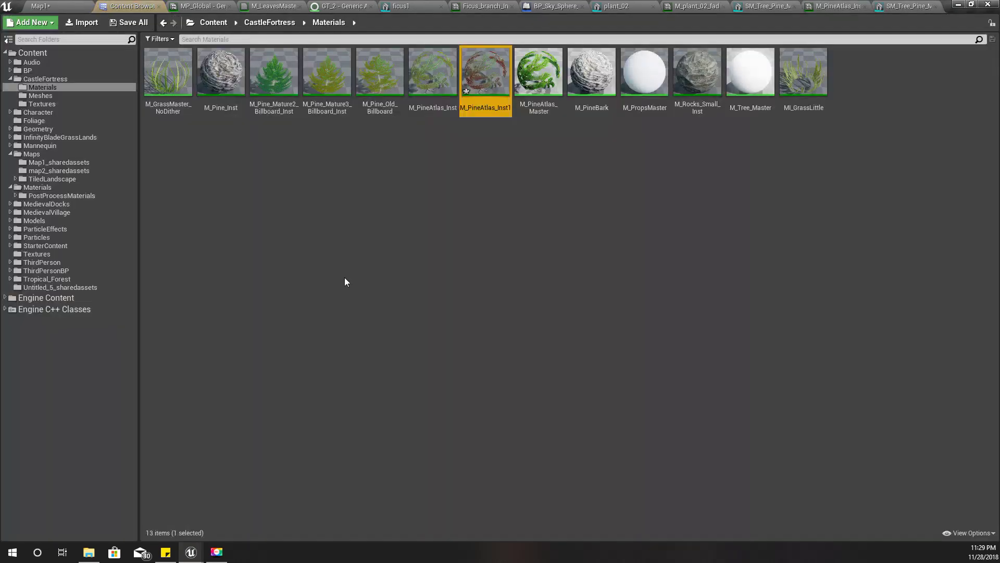
pyautogui.doubleClick(427, 83)
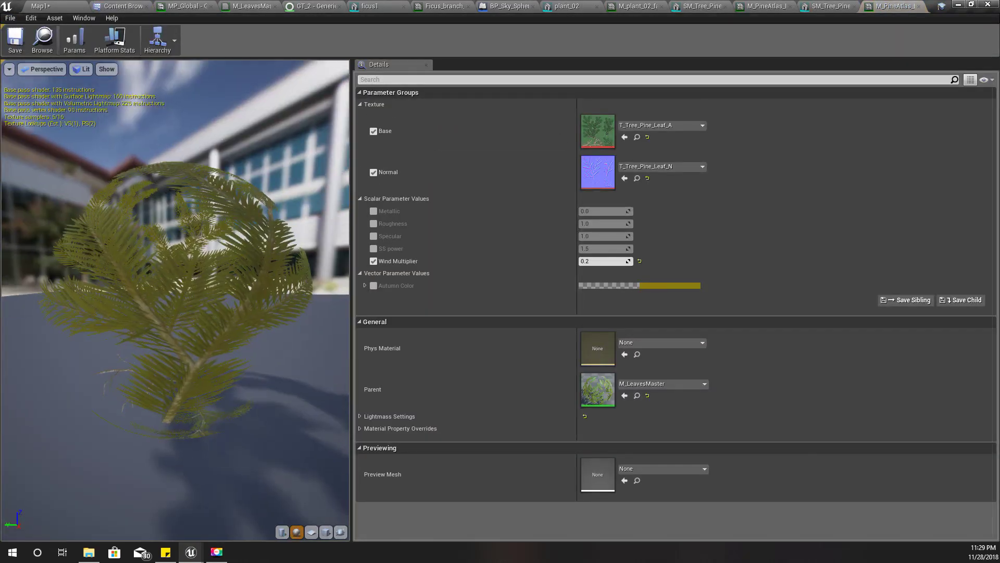
# Override Autumn Color in M_PineAtlas_Inst with a bright yellow of about R 0.672, G 0.525, B 0.008.
pyautogui.click(374, 286)
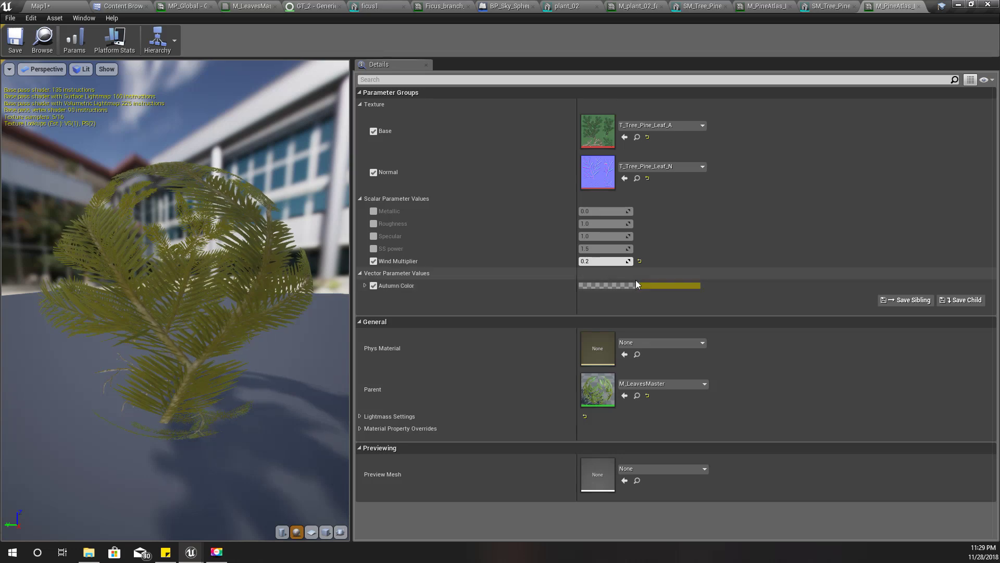
pyautogui.click(653, 286)
pyautogui.click(755, 380)
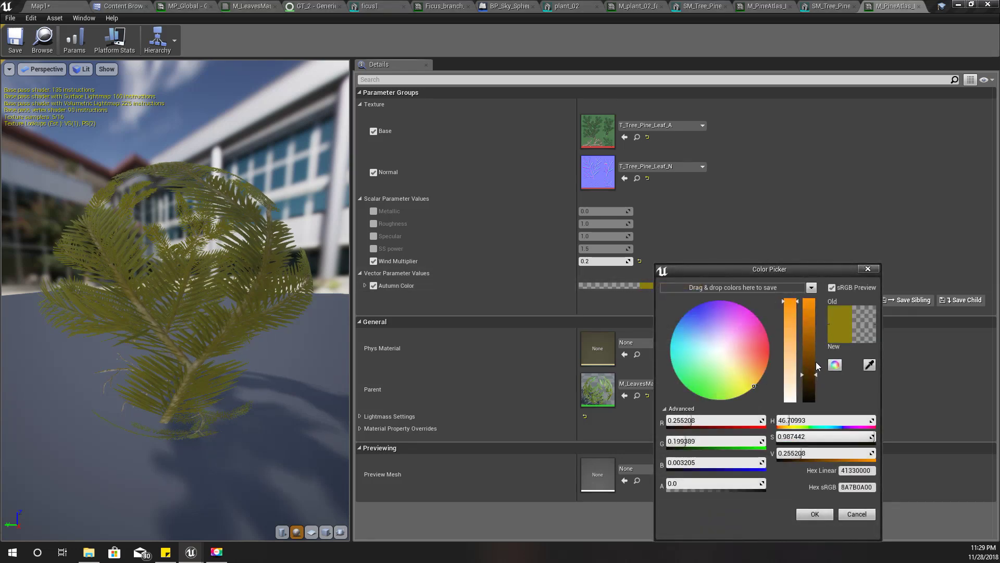
pyautogui.moveTo(816, 363); pyautogui.dragTo(817, 331)
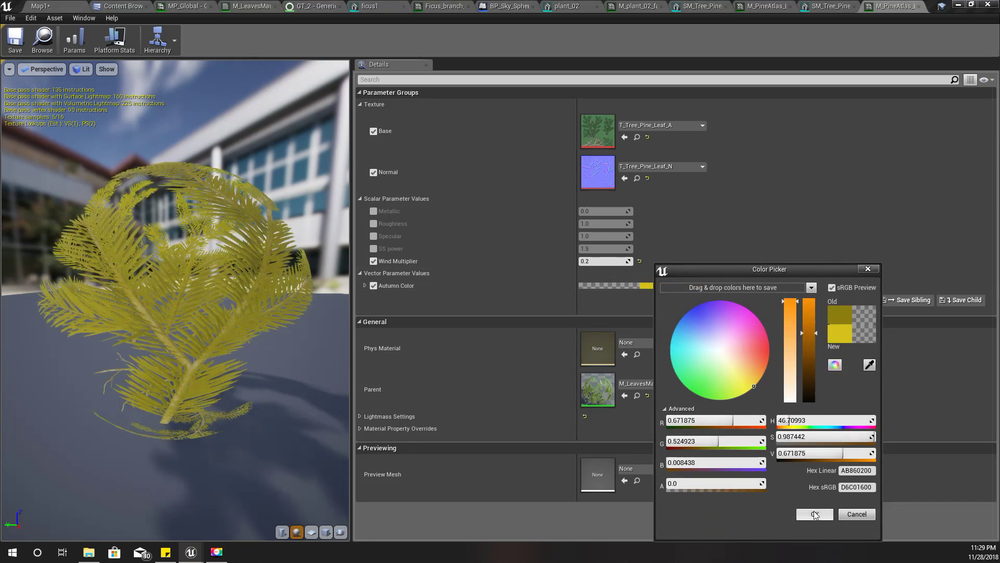
pyautogui.click(815, 514)
# Play the level full screen and walk the character through the meadow to examine the red and yellow pines.
pyautogui.click(41, 6)
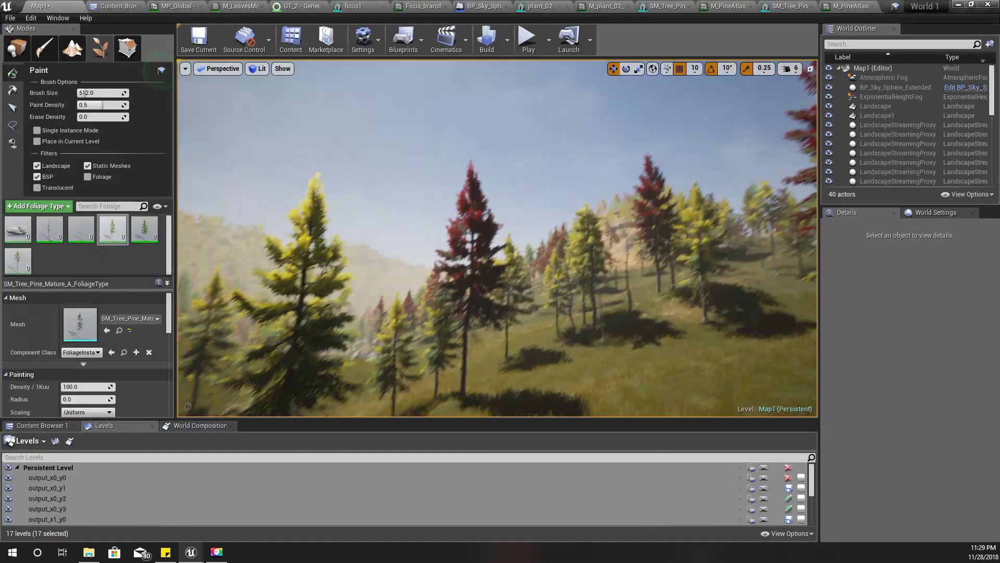
pyautogui.moveTo(497, 238); pyautogui.dragTo(420, 263, button='right')
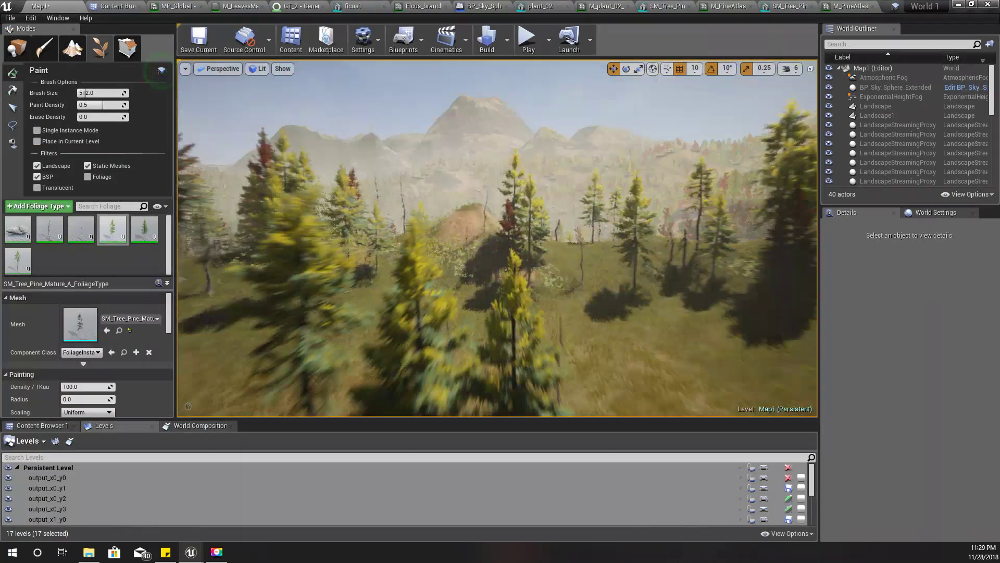
pyautogui.press('w')
pyautogui.press('F11')
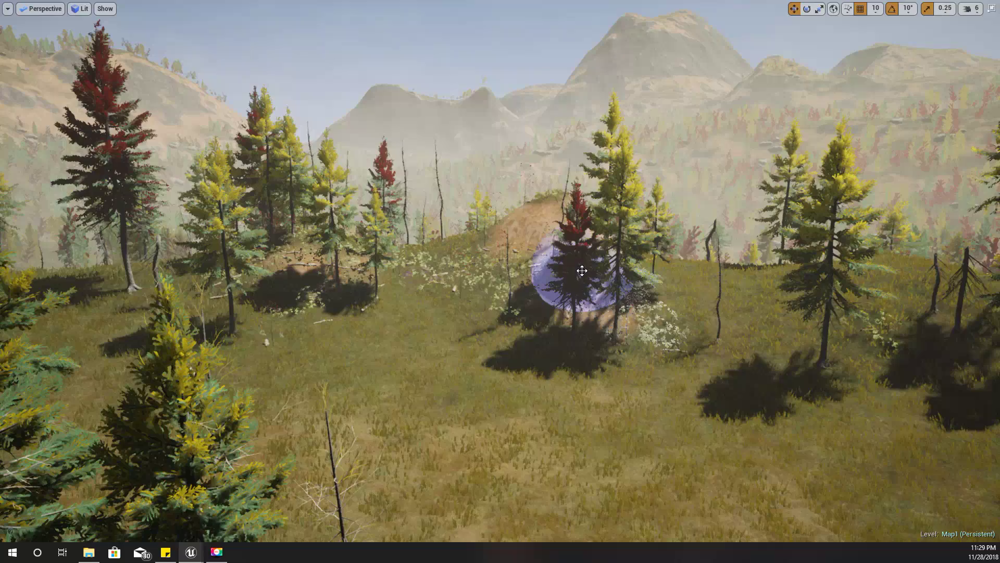
pyautogui.hotkey('alt', 'p')
pyautogui.press('w')
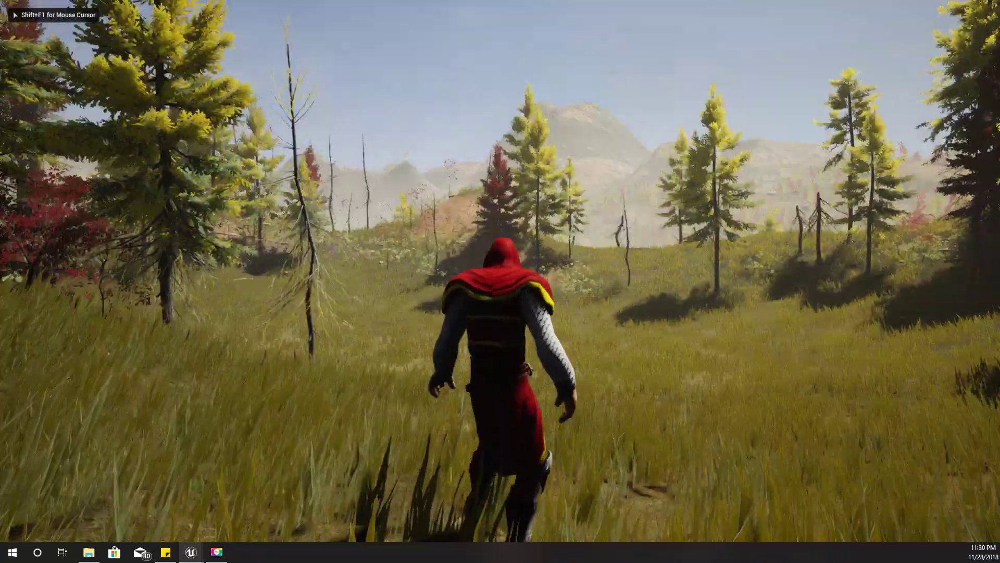
pyautogui.press('w')
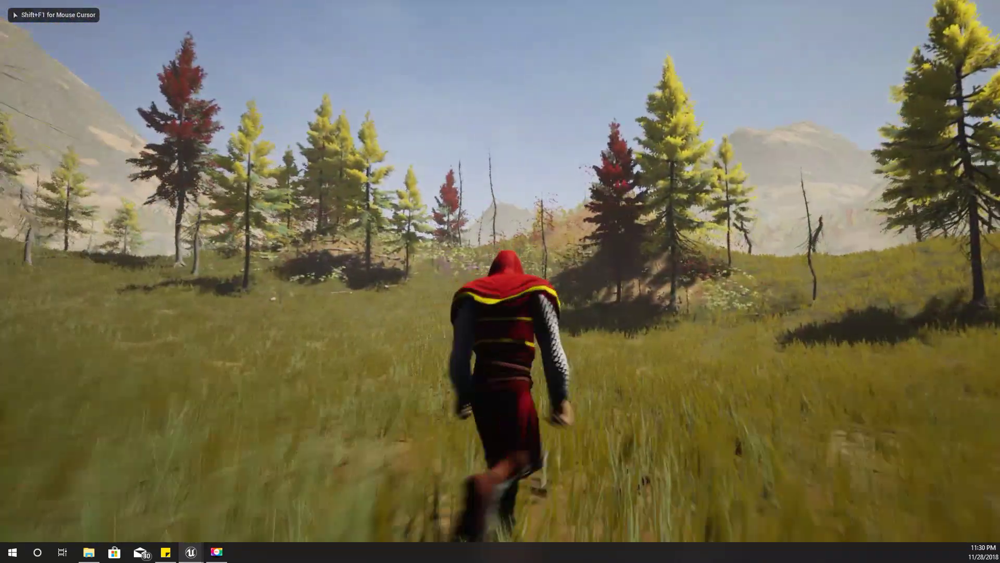
# Walk the character towards the coloured pines and red shrubs, end the play session and restore the editor layout.
pyautogui.press('w')
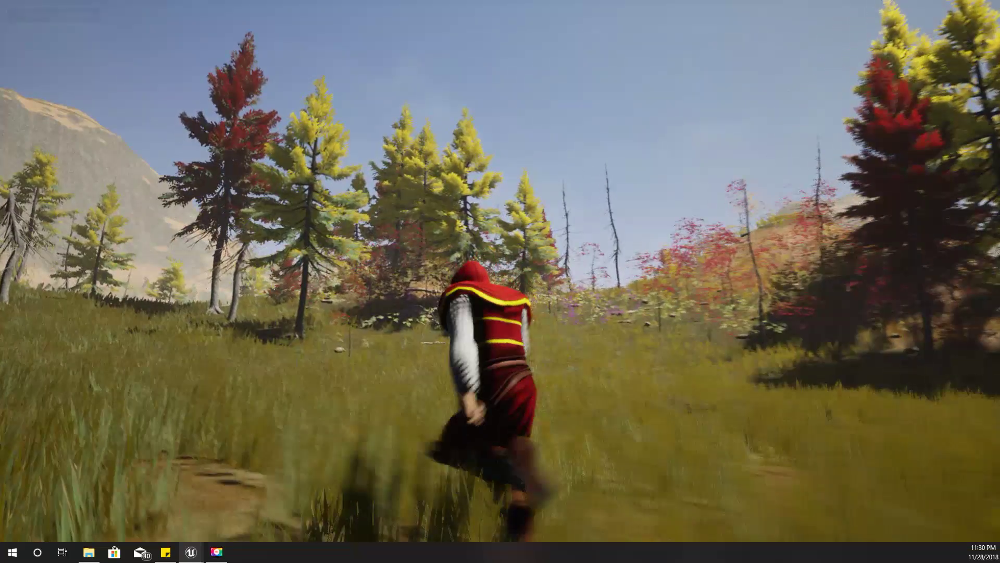
pyautogui.press('w')
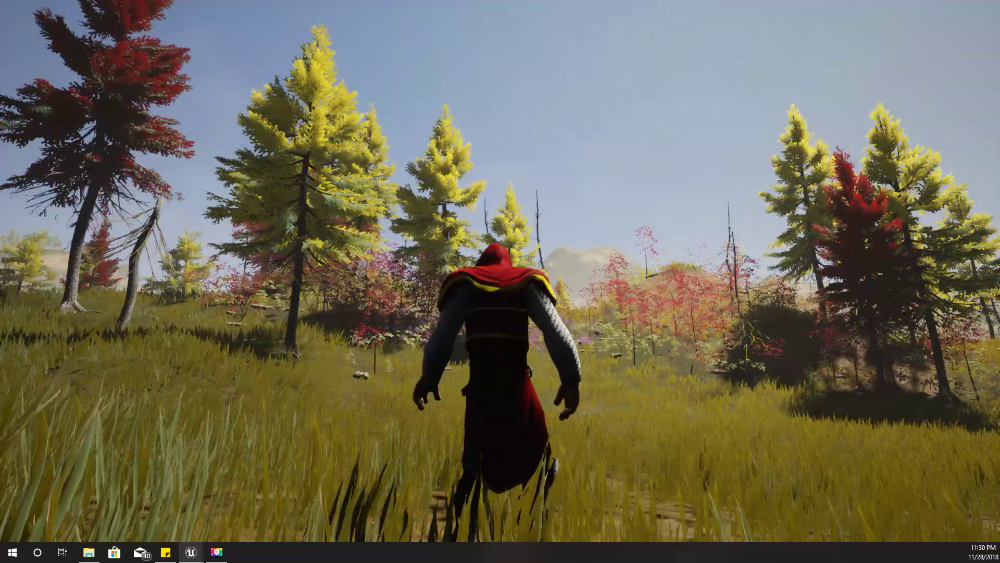
pyautogui.press('d')
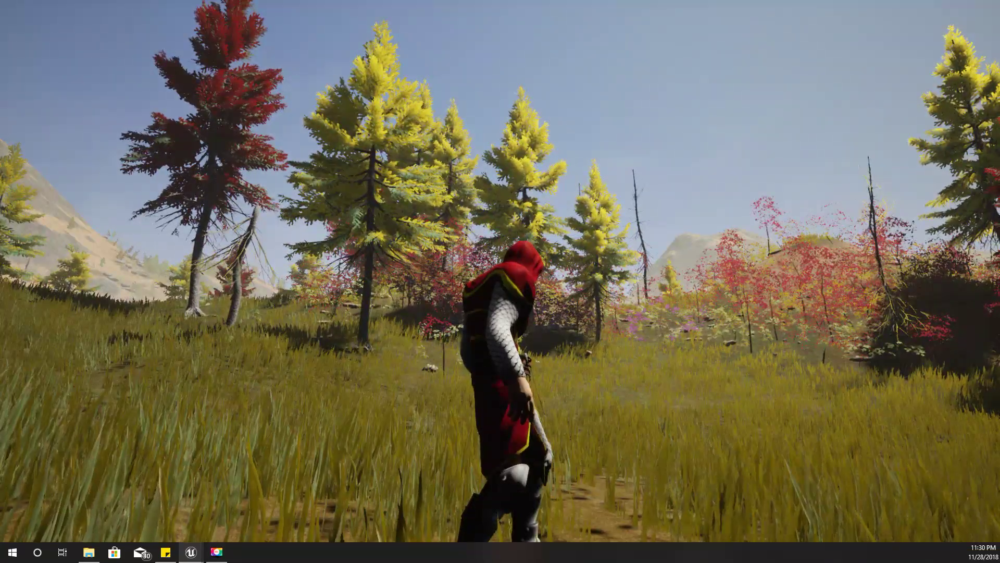
pyautogui.press('Escape')
pyautogui.press('F11')
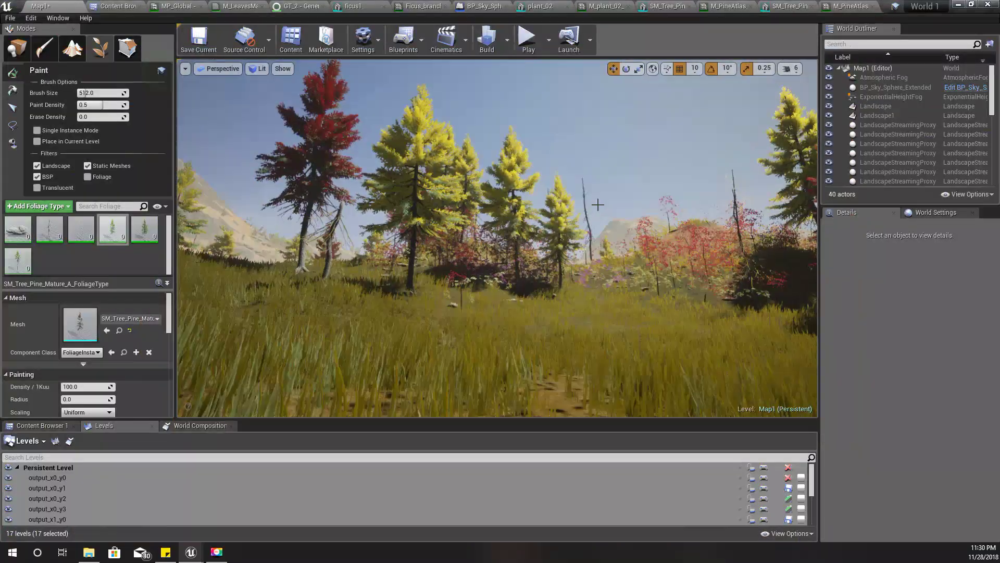
# Detach MP_Global into a floating window, maximise the level viewport, and shrink and place the window beside the pines.
pyautogui.moveTo(172, 5); pyautogui.dragTo(219, 270)
pyautogui.moveTo(383, 143); pyautogui.dragTo(396, 166, button='right')
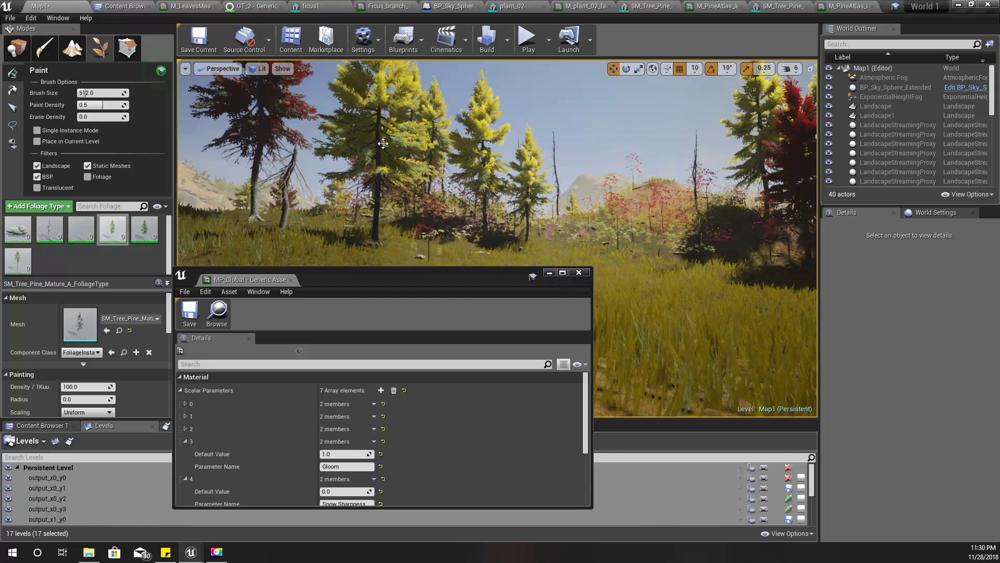
pyautogui.press('F11')
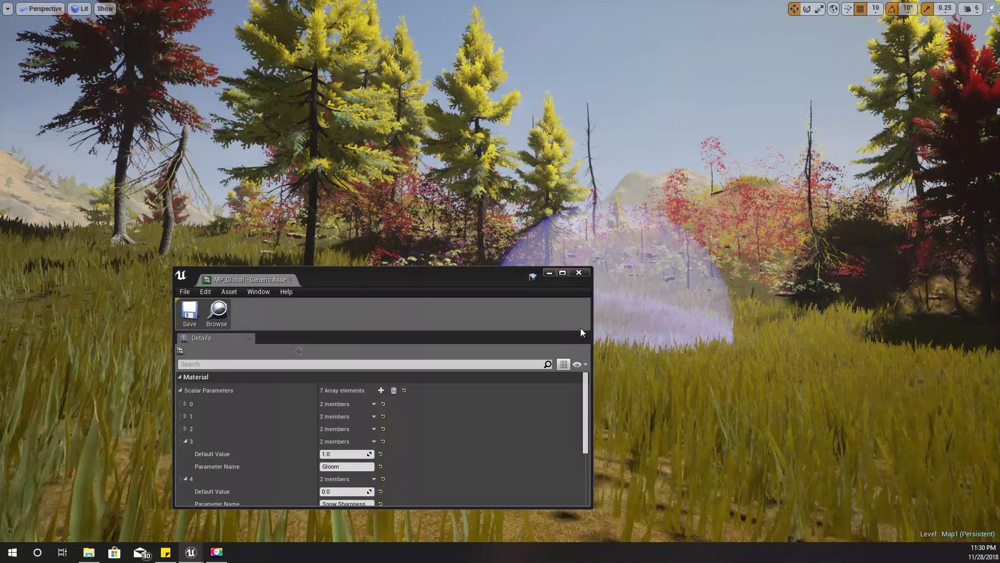
pyautogui.moveTo(591, 330); pyautogui.dragTo(390, 334)
pyautogui.moveTo(327, 284); pyautogui.dragTo(188, 259)
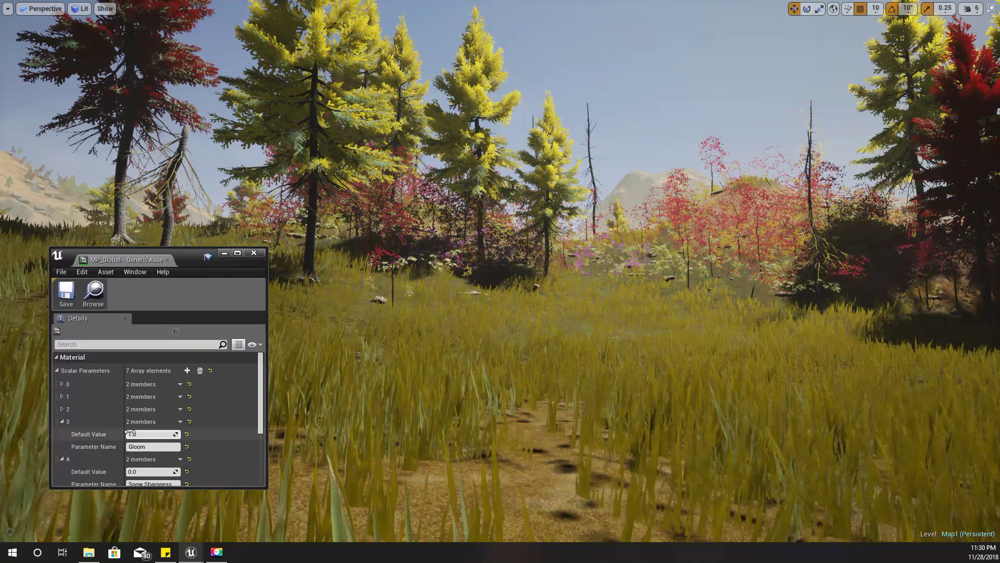
# Preview the season change by setting Autumn's default value in MP_Global to 0, 0.3, 0.6, 0.8 and finally 1.0.
pyautogui.scroll(-3, 130, 433)
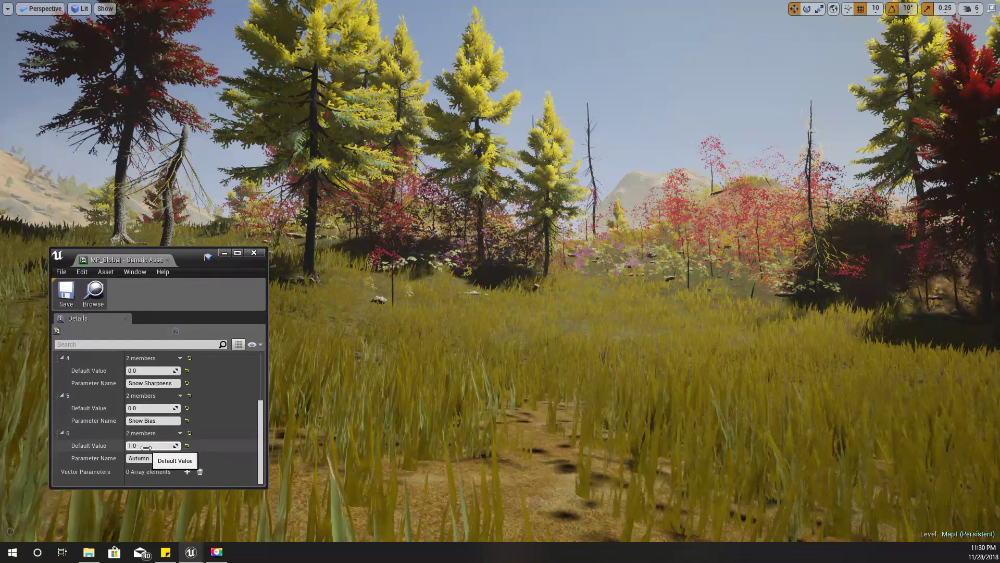
pyautogui.write('0')
pyautogui.press('Return')
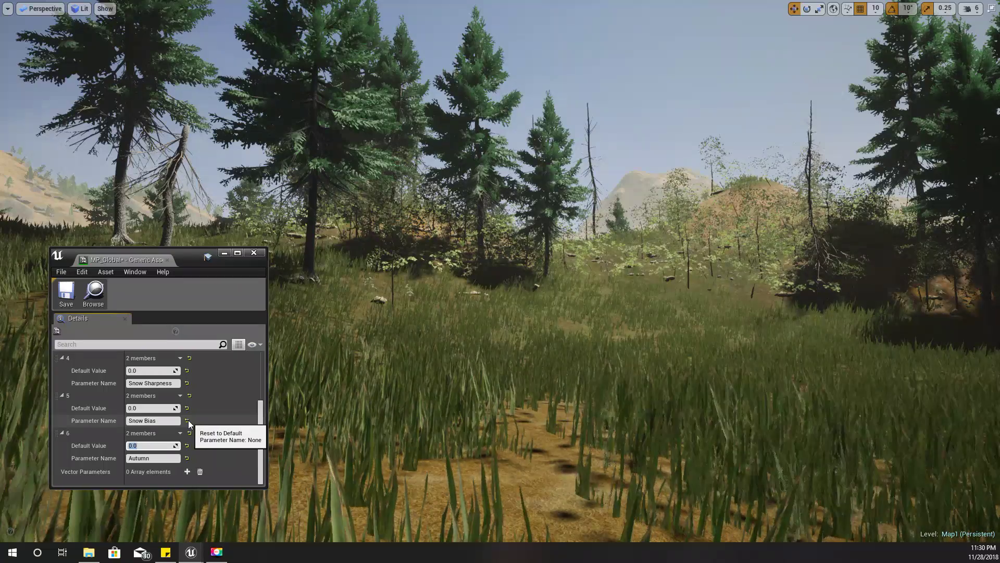
pyautogui.write('0.3')
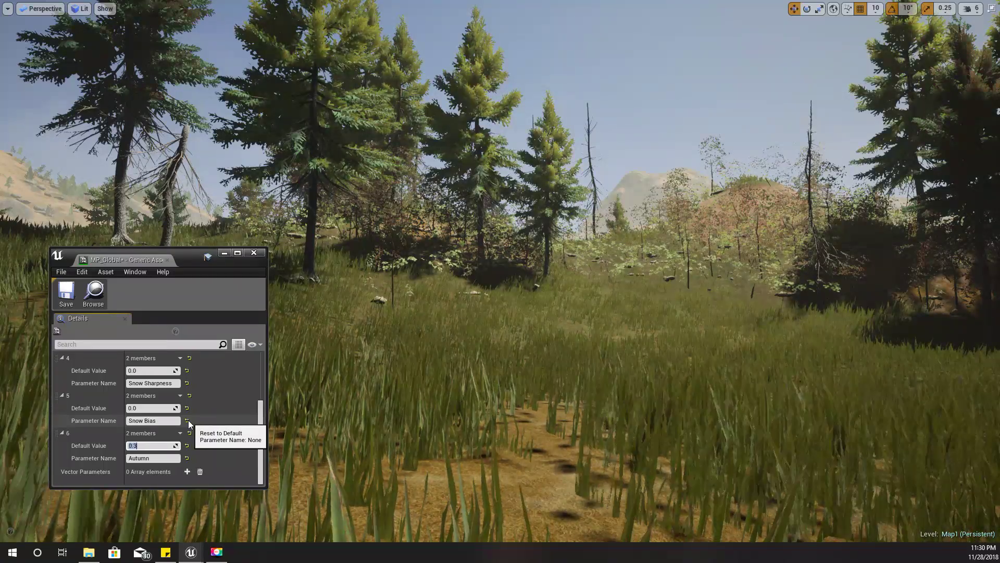
pyautogui.press('BackSpace')
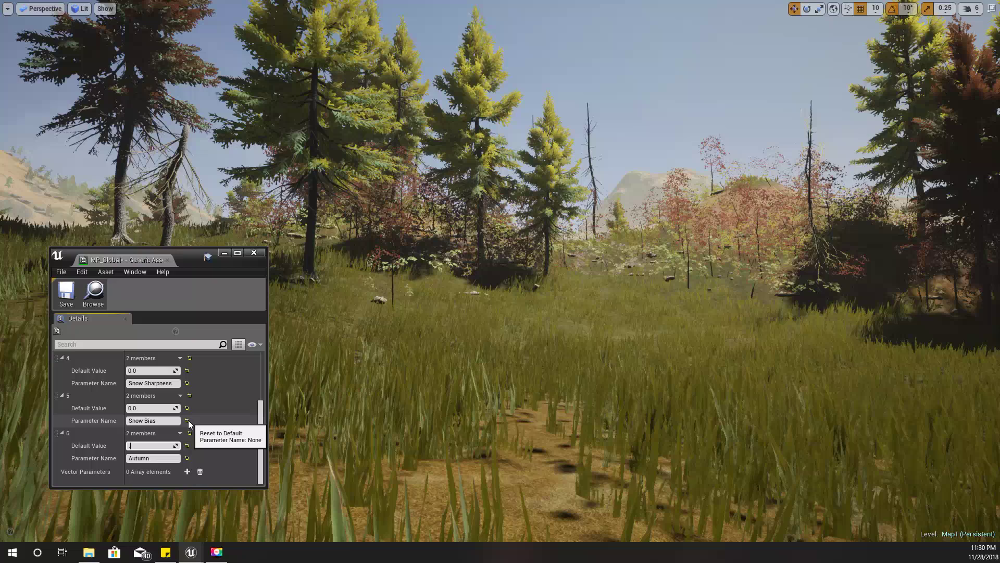
pyautogui.write('0.60.8')
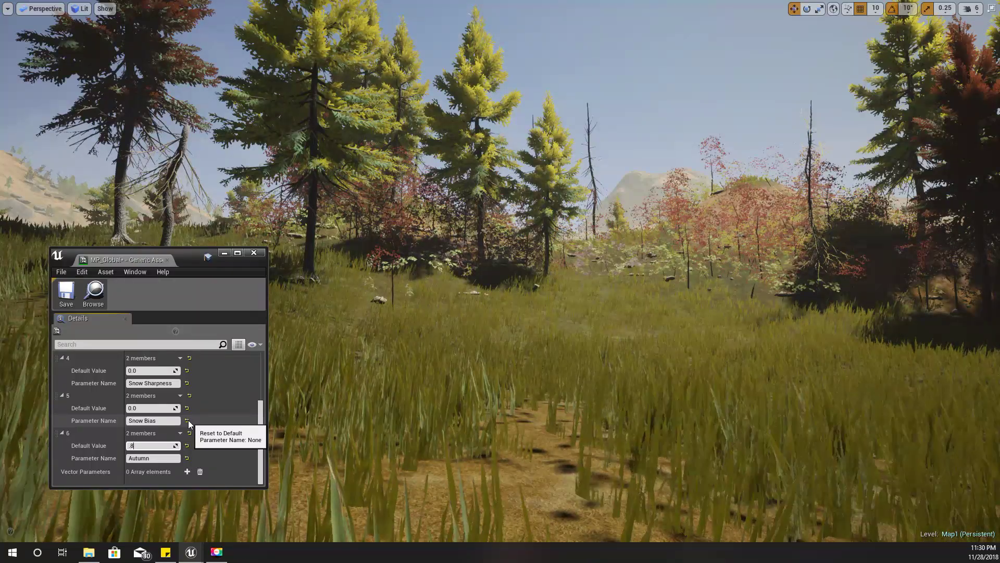
pyautogui.write('1.0')
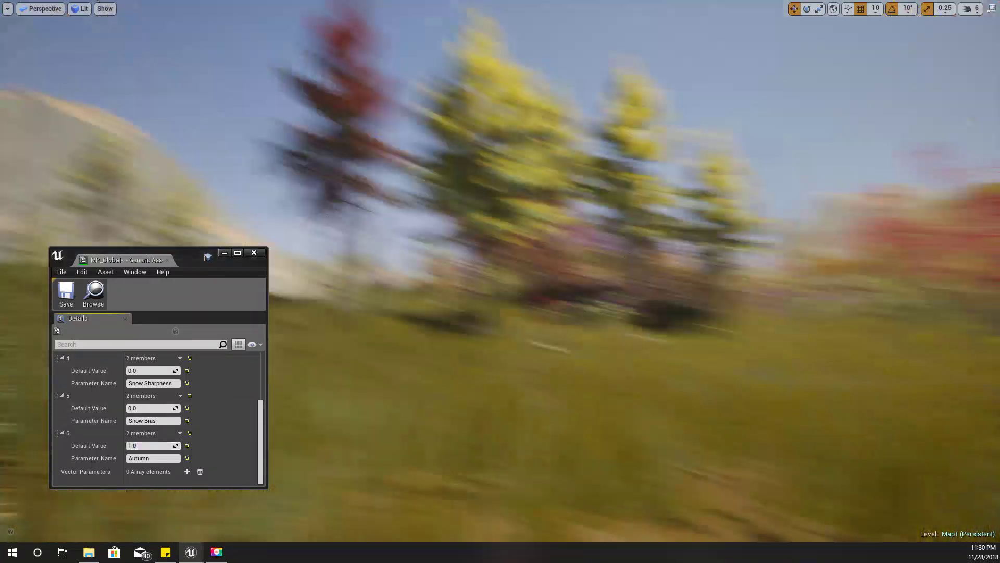
# Look around the hillside at the full autumn effect and close the MP_Global window.
pyautogui.moveTo(573, 282); pyautogui.dragTo(438, 265, button='right')
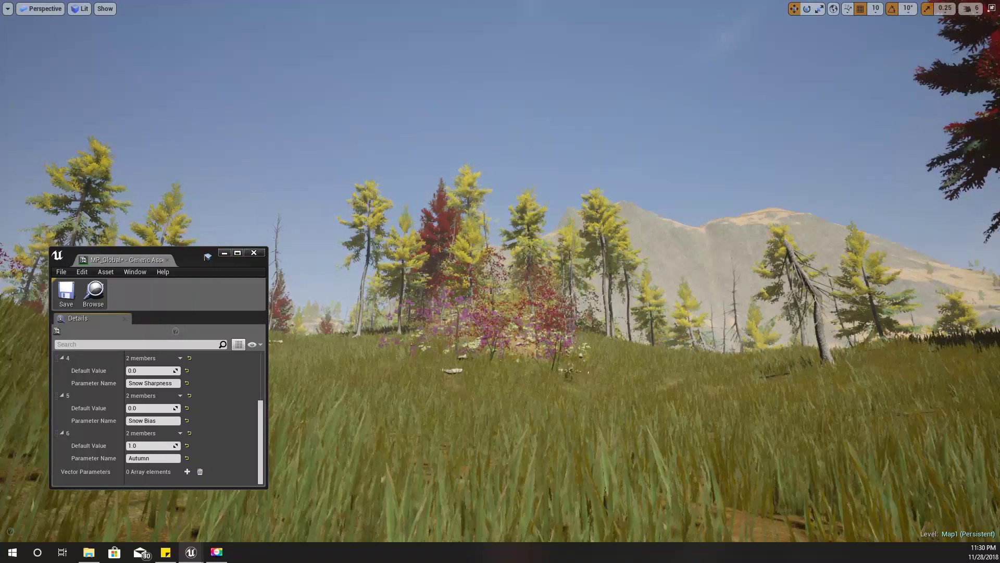
pyautogui.moveTo(500, 282); pyautogui.dragTo(396, 282, button='right')
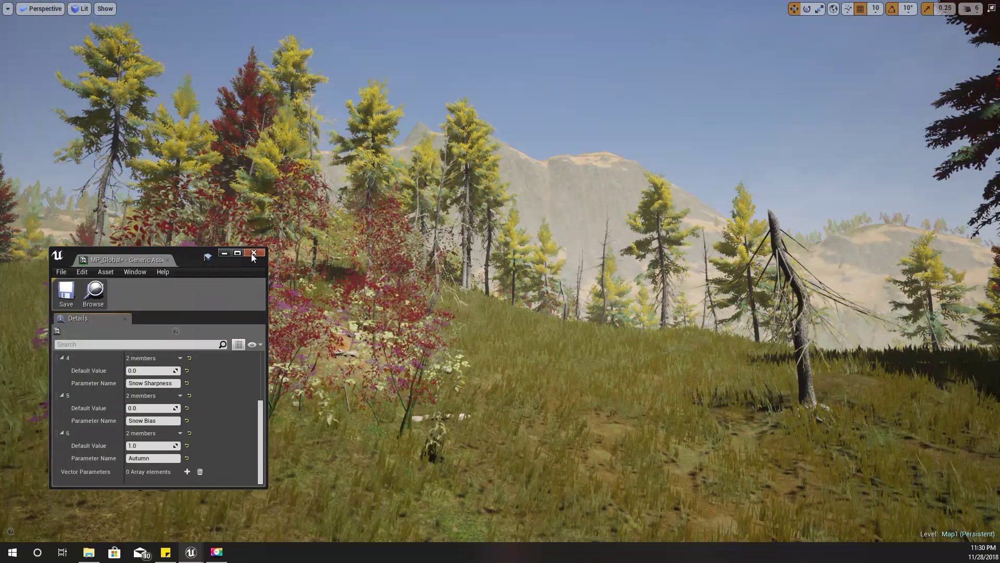
pyautogui.click(254, 253)
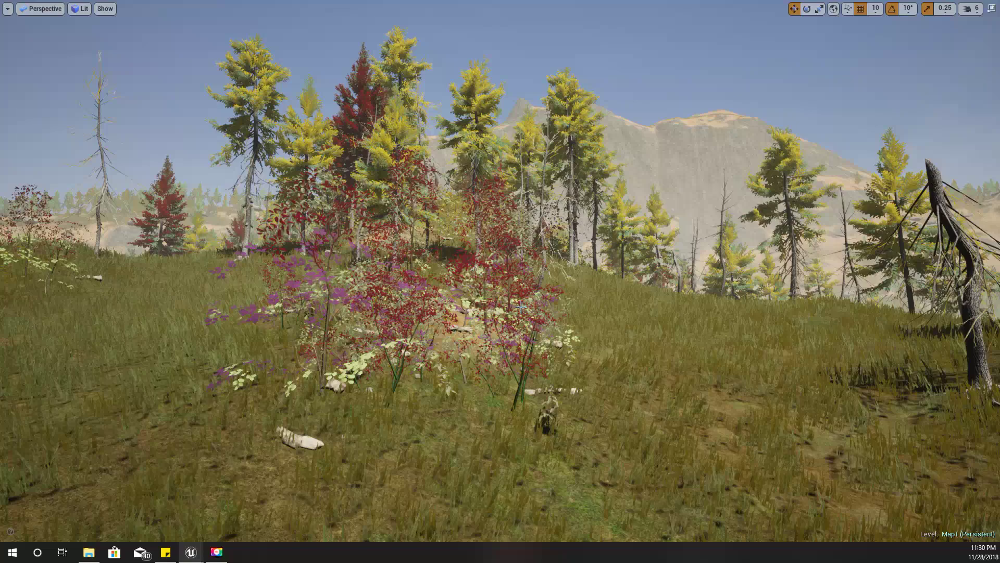
# Fly through the full-screen level to examine the autumn trees towards the valley and return to the normal editor layout.
pyautogui.moveTo(588, 302); pyautogui.dragTo(659, 306, button='right')
pyautogui.press('w')
pyautogui.press('w')
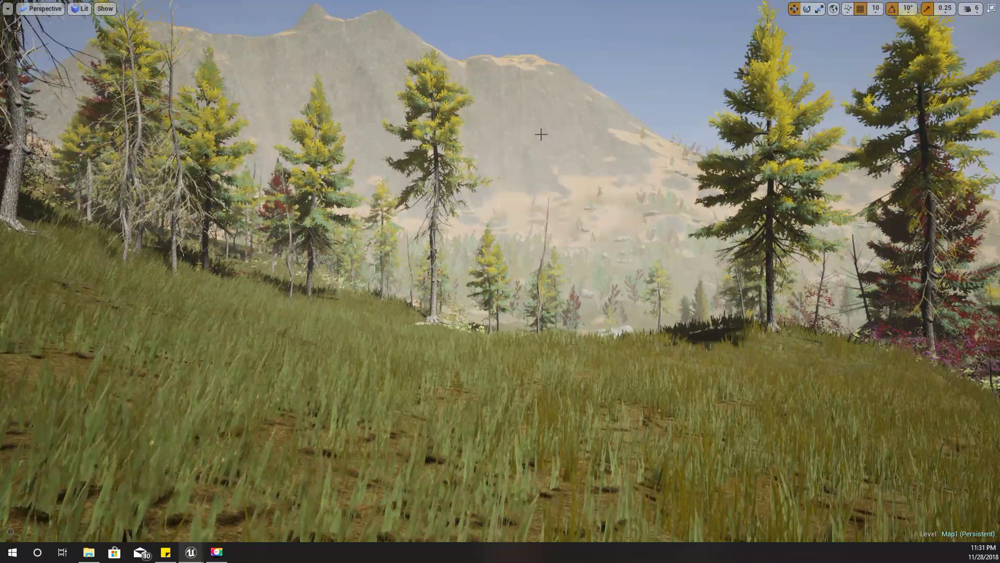
pyautogui.moveTo(496, 123); pyautogui.dragTo(429, 146, button='right')
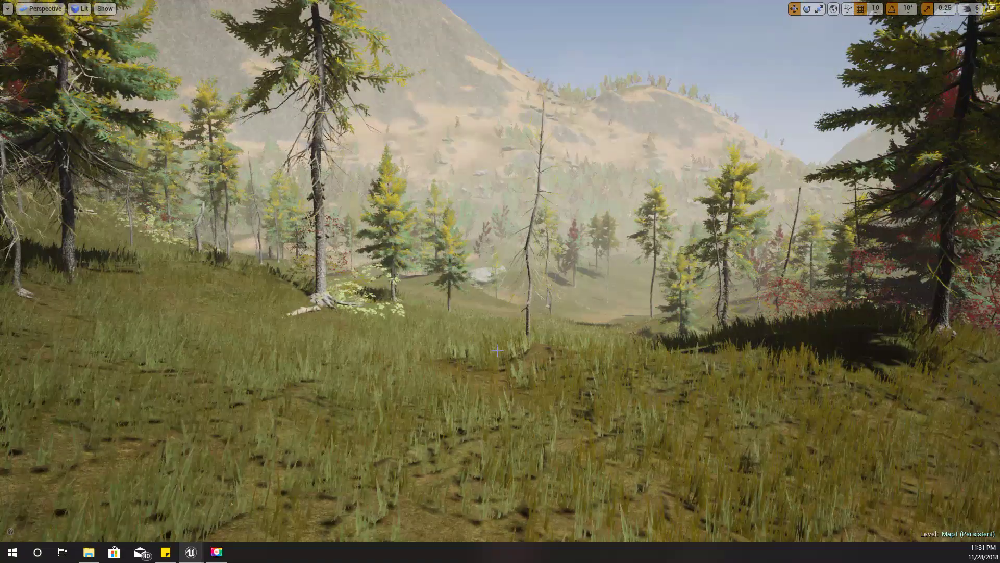
pyautogui.press('F11')
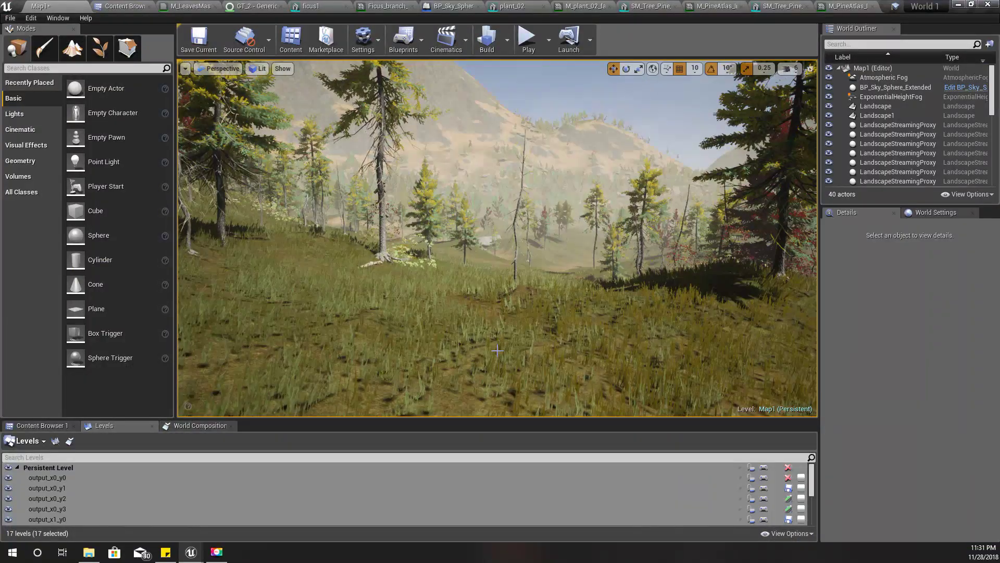
pyautogui.moveTo(501, 344); pyautogui.dragTo(495, 329, button='right')
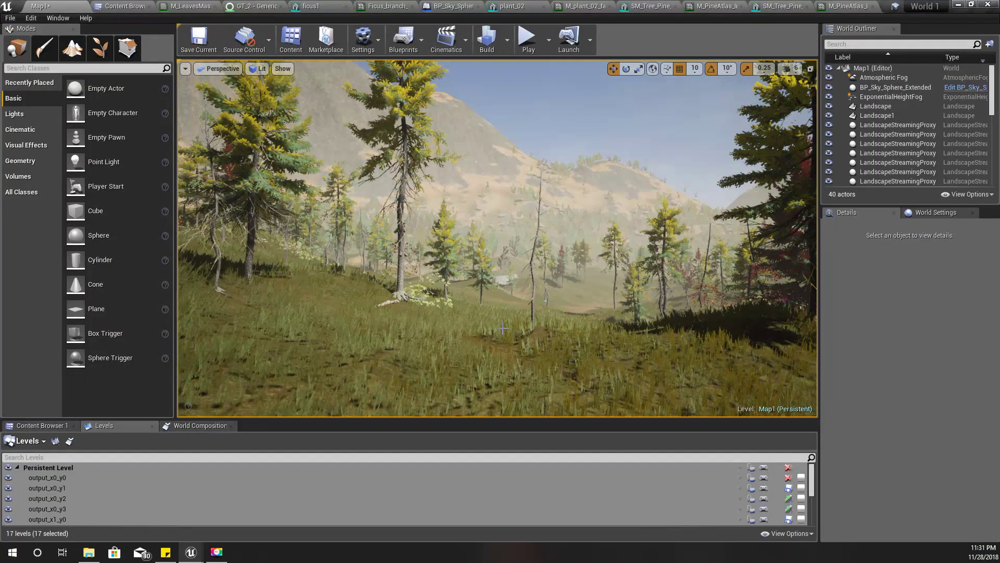